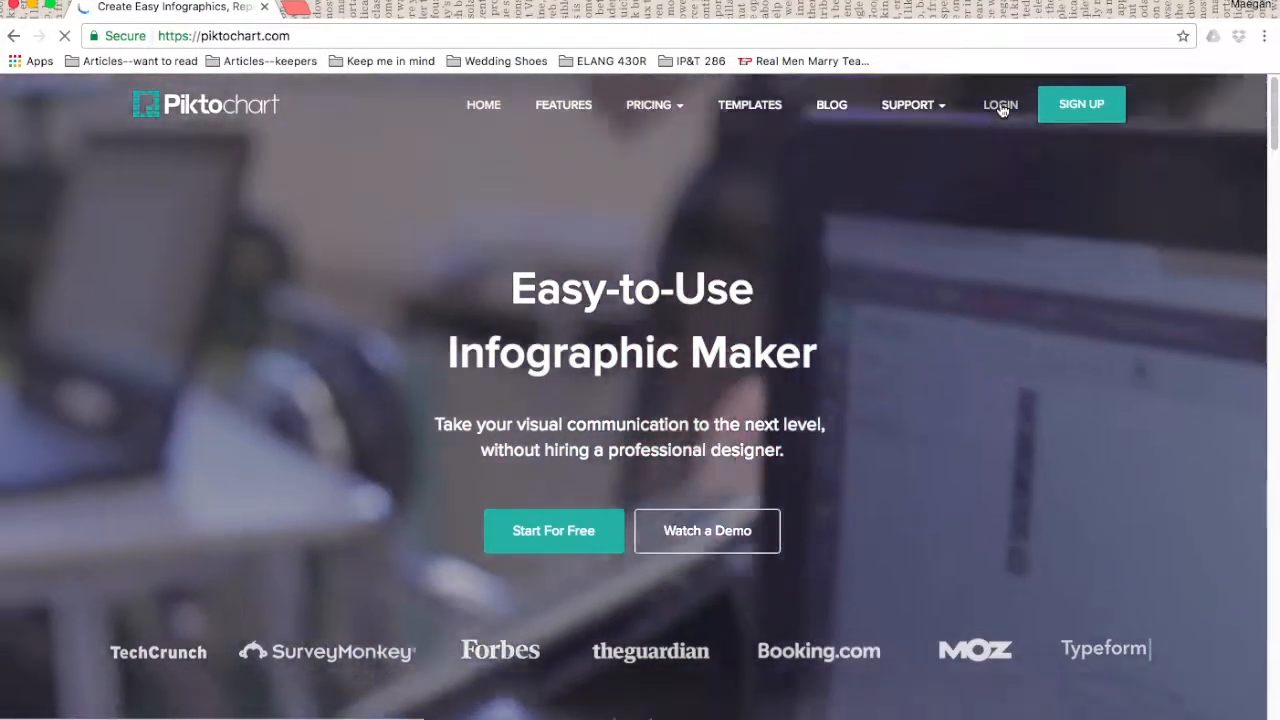
Log in to Piktochart and start creating a new visual of the Infographic type.
{"action": "left_click", "coordinate": [1001, 105]}
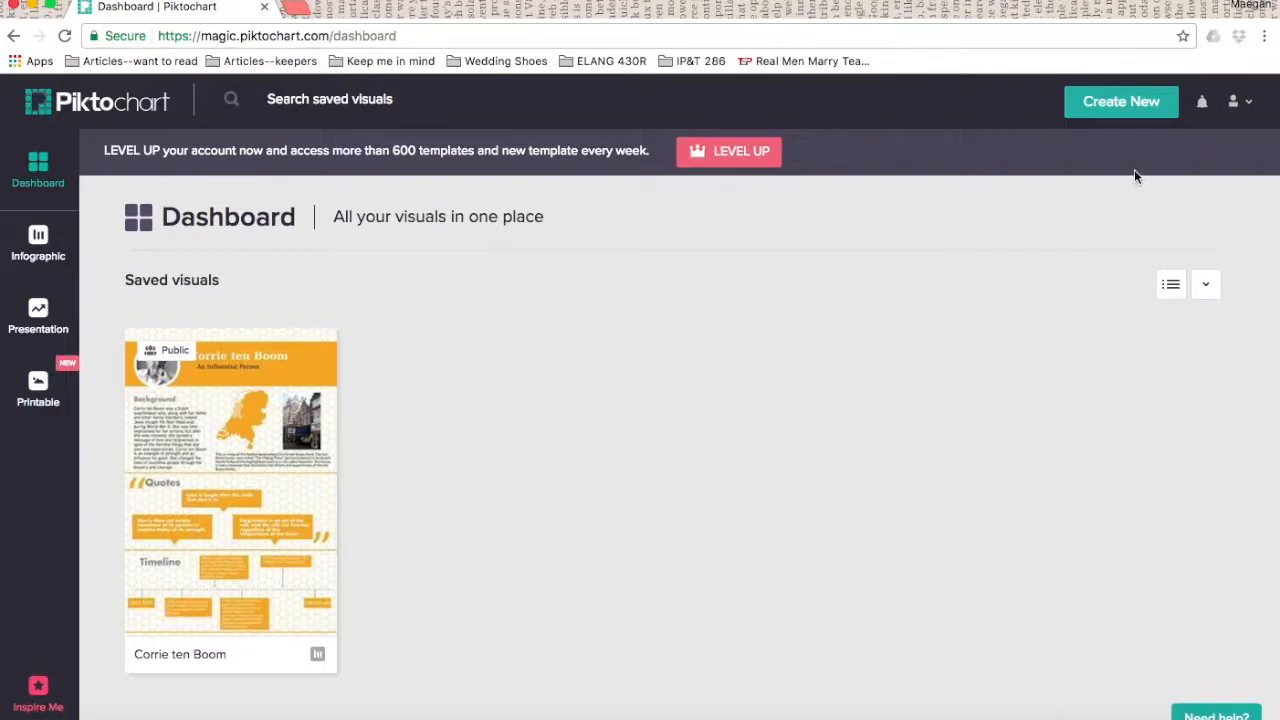
{"action": "left_click", "coordinate": [1121, 106]}
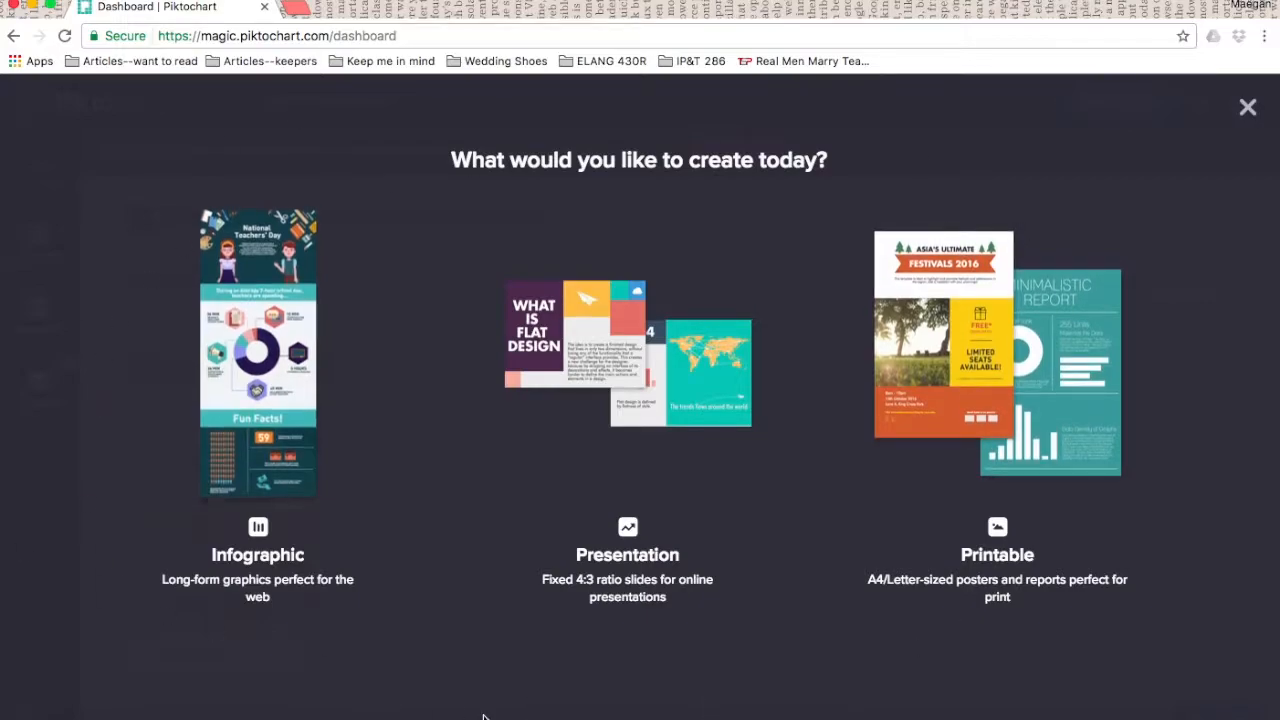
{"action": "left_click", "coordinate": [260, 528]}
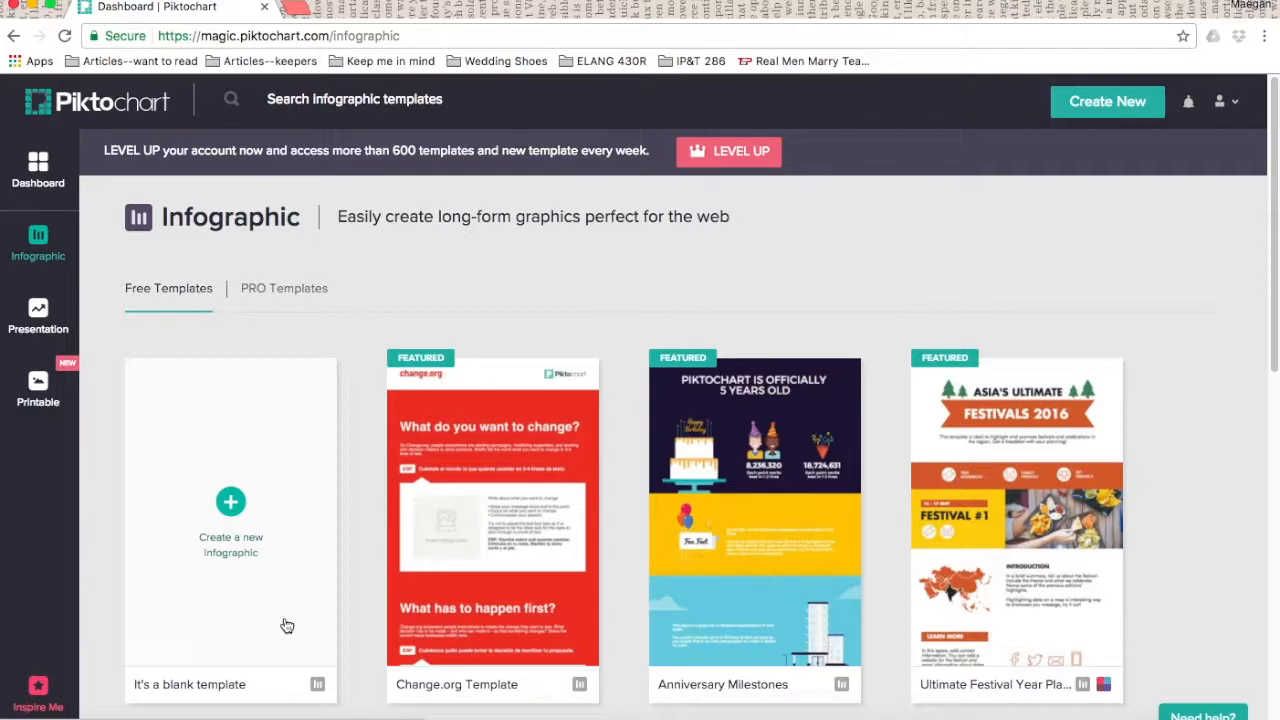
Browse the free infographic templates and open the blank template in the editor.
{"action": "scroll", "coordinate": [1197, 540], "scroll_direction": "down", "scroll_amount": 5}
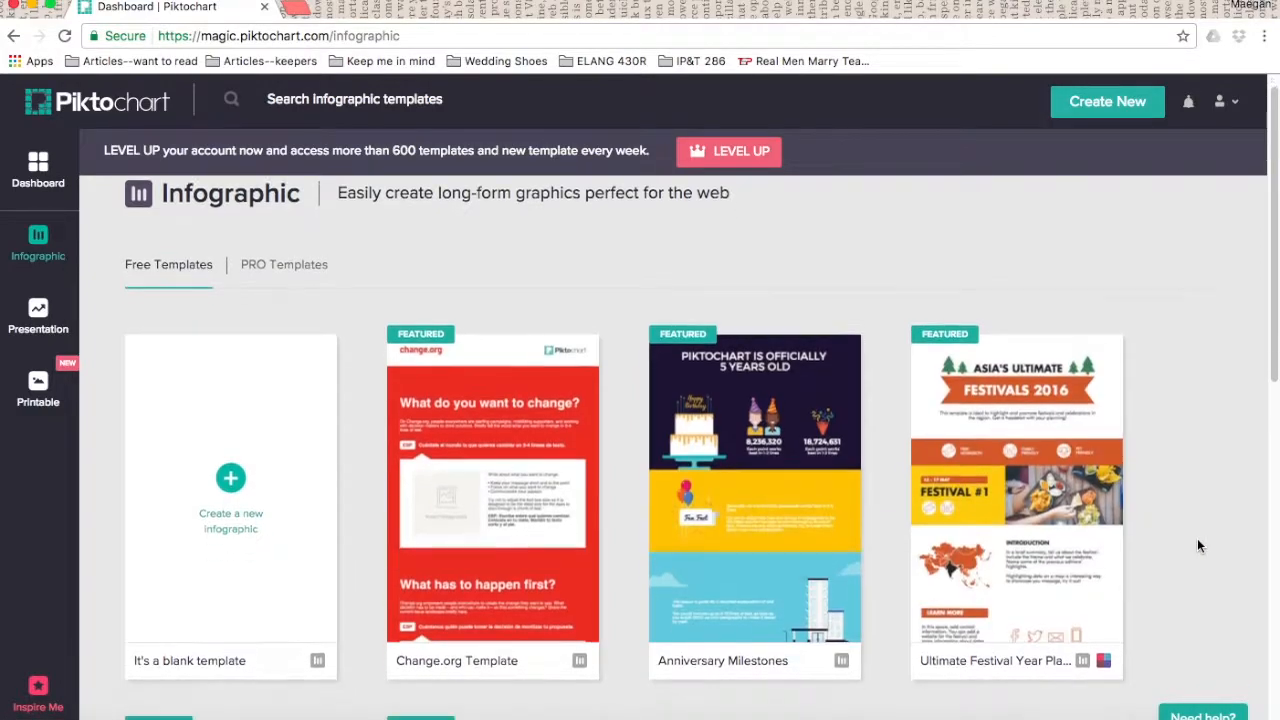
{"action": "scroll", "coordinate": [1197, 546], "scroll_direction": "down", "scroll_amount": 3}
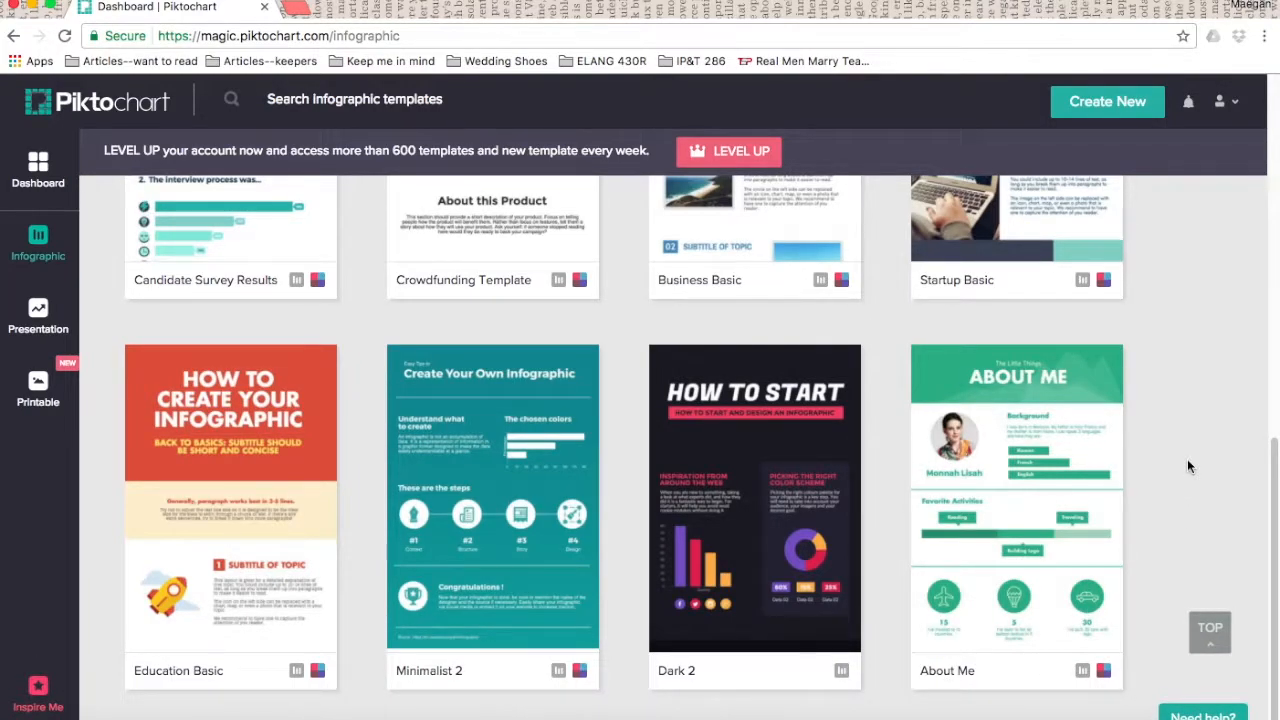
{"action": "scroll", "coordinate": [1187, 459], "scroll_direction": "up", "scroll_amount": 8}
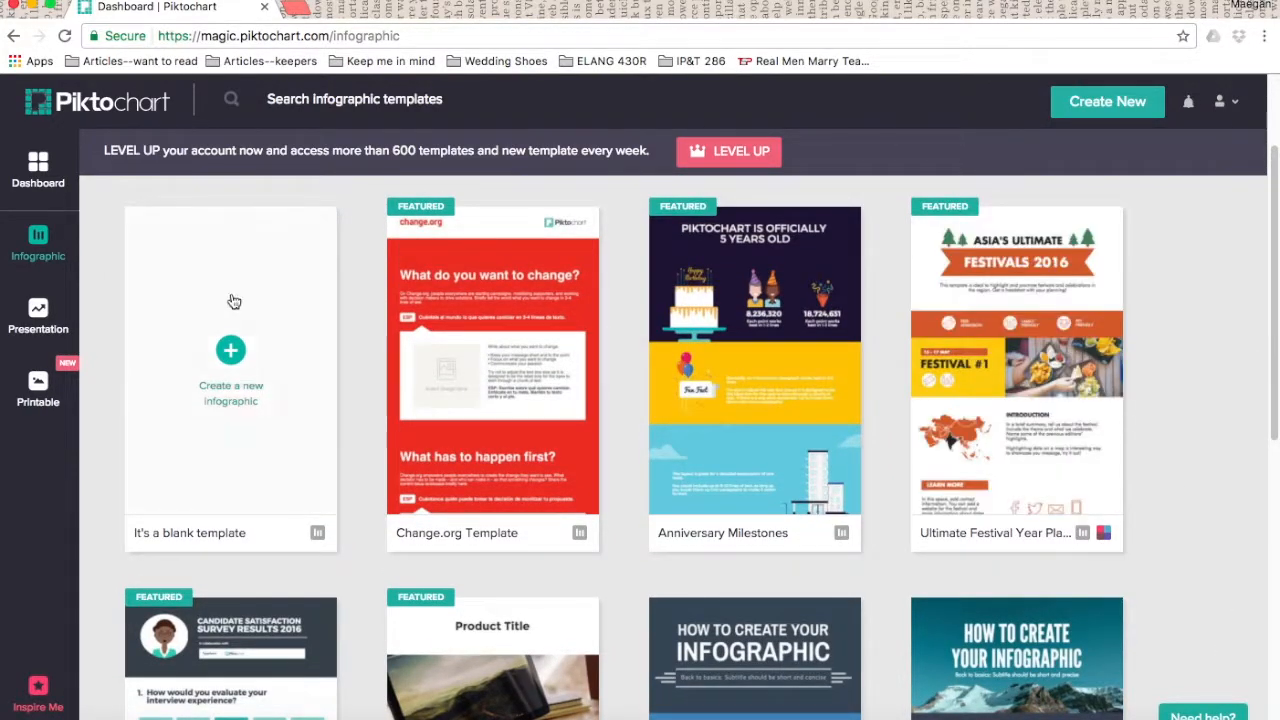
{"action": "left_click", "coordinate": [232, 364]}
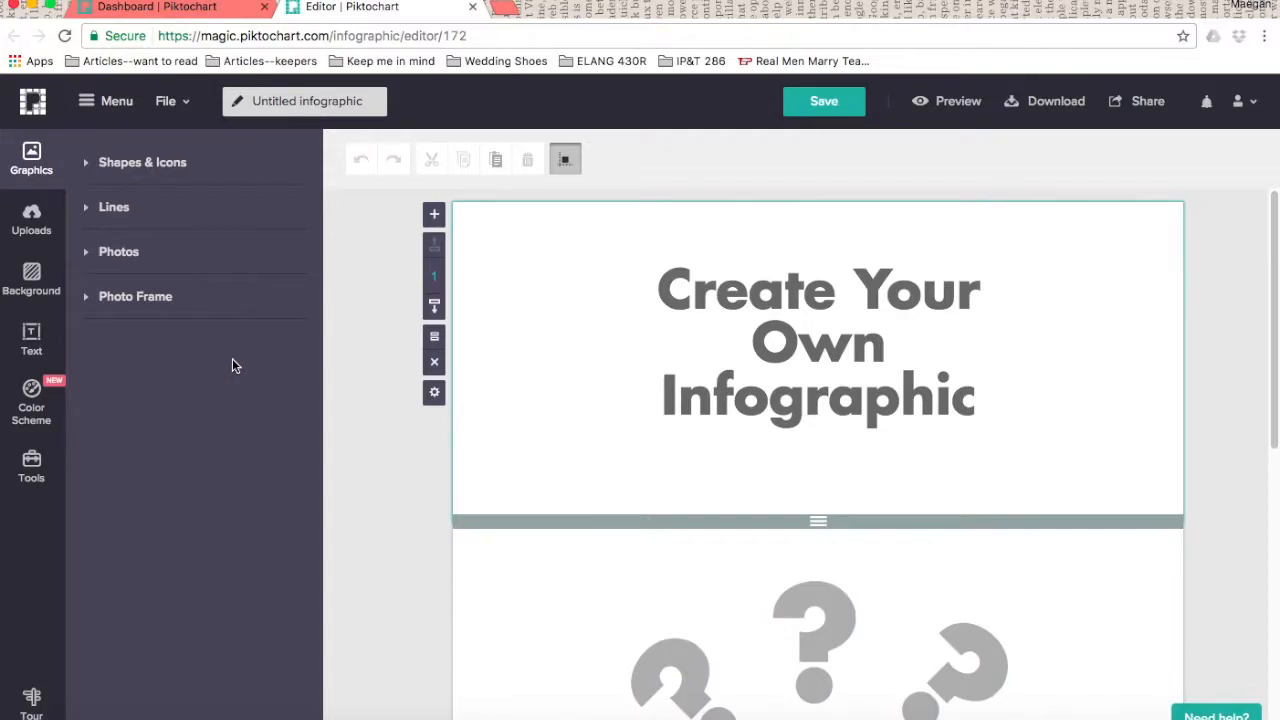
Try out the white-and-grey square shape by placing and slightly resizing it beside the title, and delete it.
{"action": "scroll", "coordinate": [1074, 495], "scroll_direction": "down", "scroll_amount": 5}
{"action": "scroll", "coordinate": [1074, 495], "scroll_direction": "up", "scroll_amount": 5}
{"action": "left_click", "coordinate": [157, 165]}
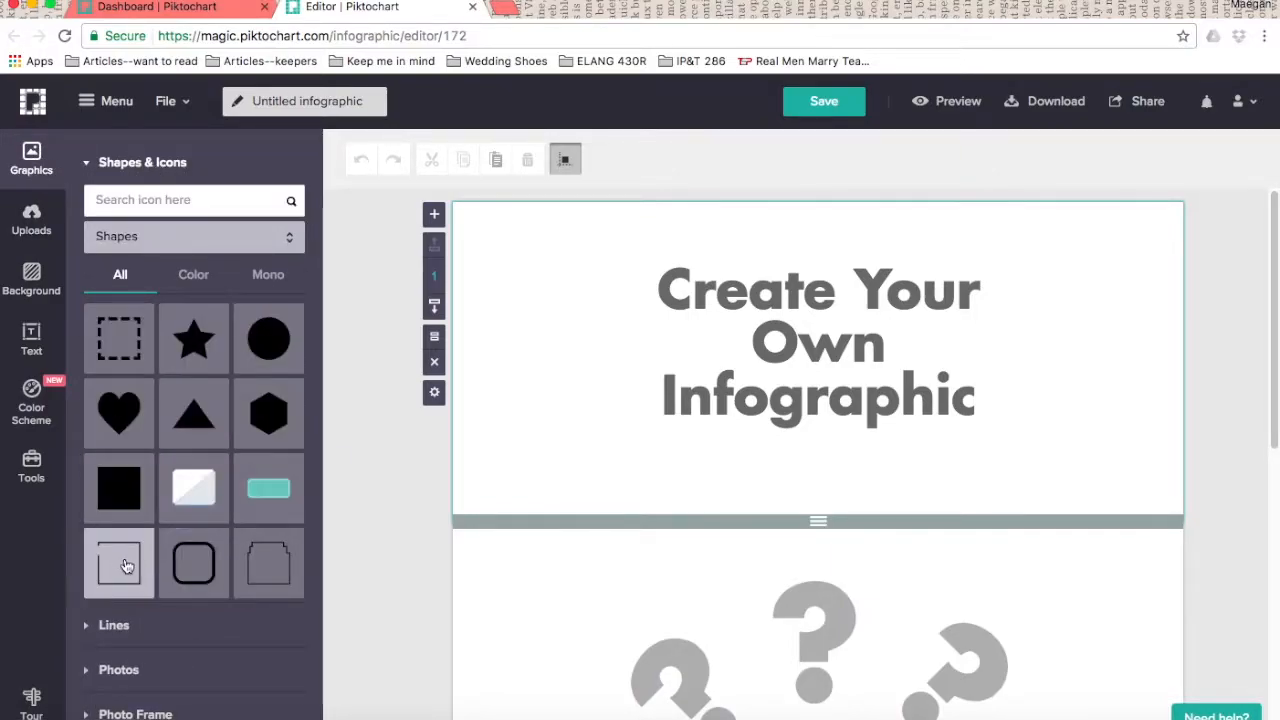
{"action": "left_click_drag", "start_coordinate": [194, 497], "coordinate": [577, 423]}
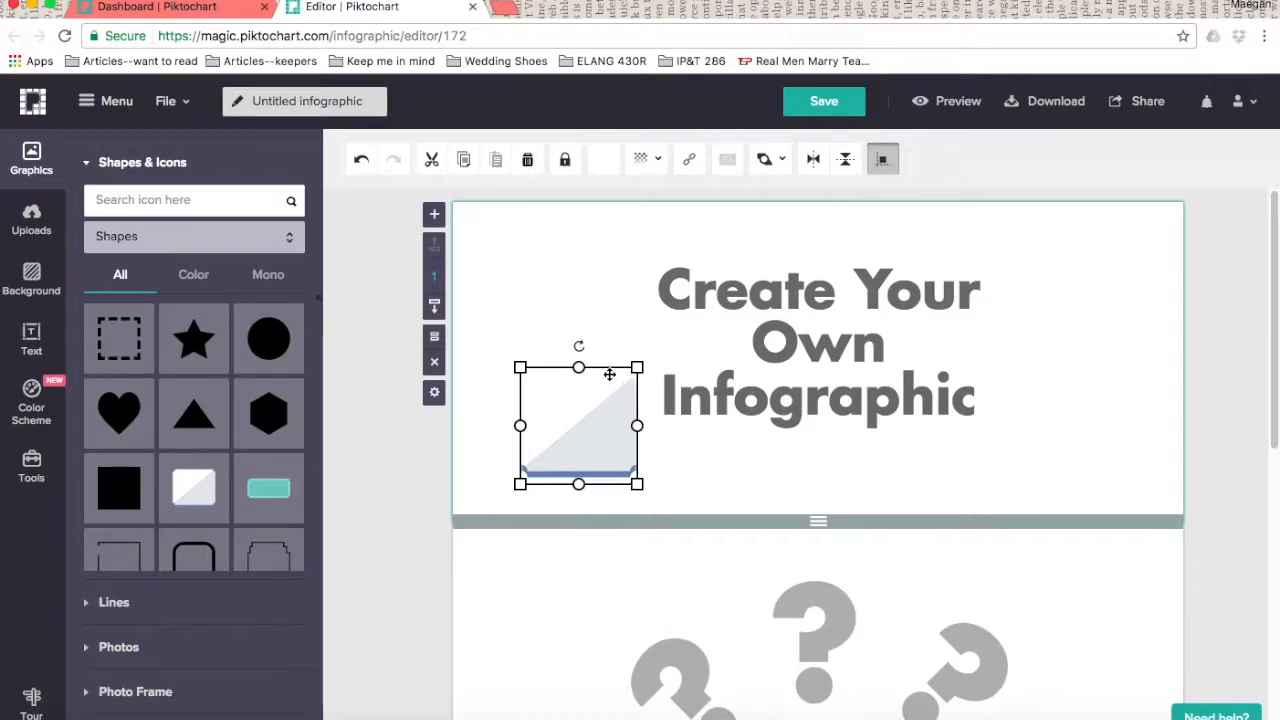
{"action": "mouse_move", "coordinate": [633, 367]}
{"action": "left_mouse_down"}
{"action": "mouse_move", "coordinate": [726, 291]}
{"action": "mouse_move", "coordinate": [638, 371]}
{"action": "left_mouse_up"}
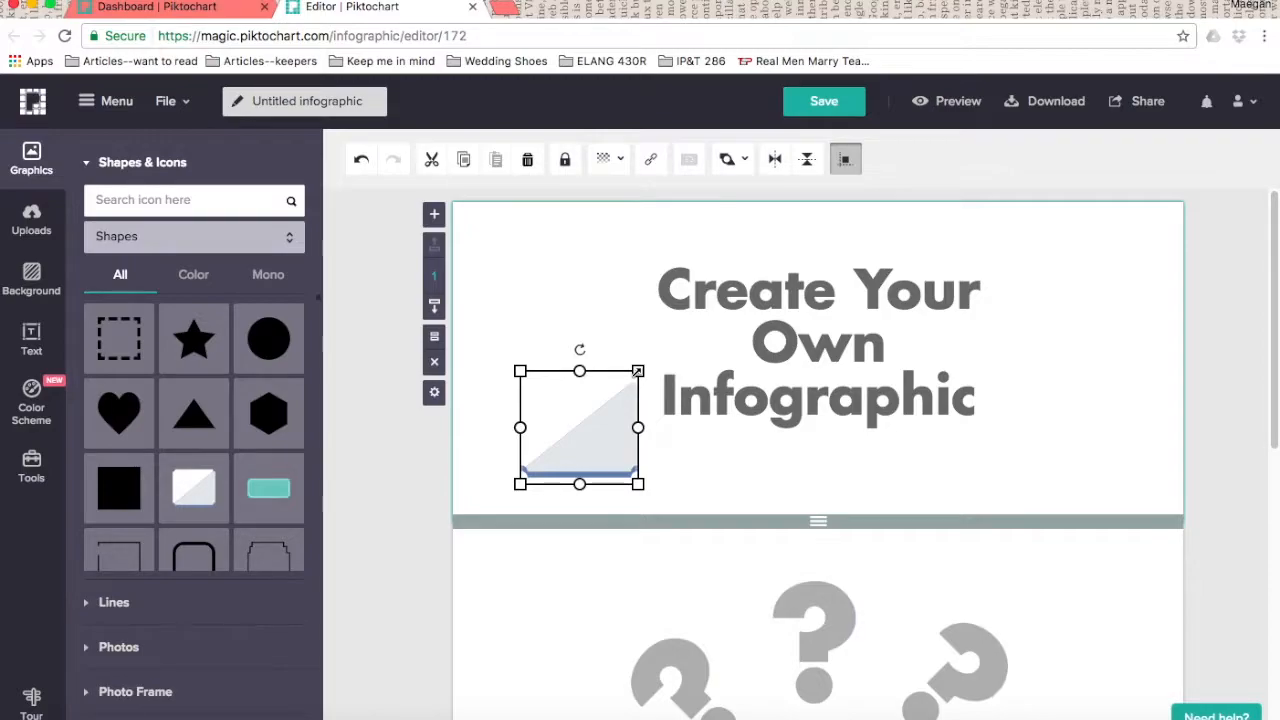
{"action": "key", "text": "Delete"}
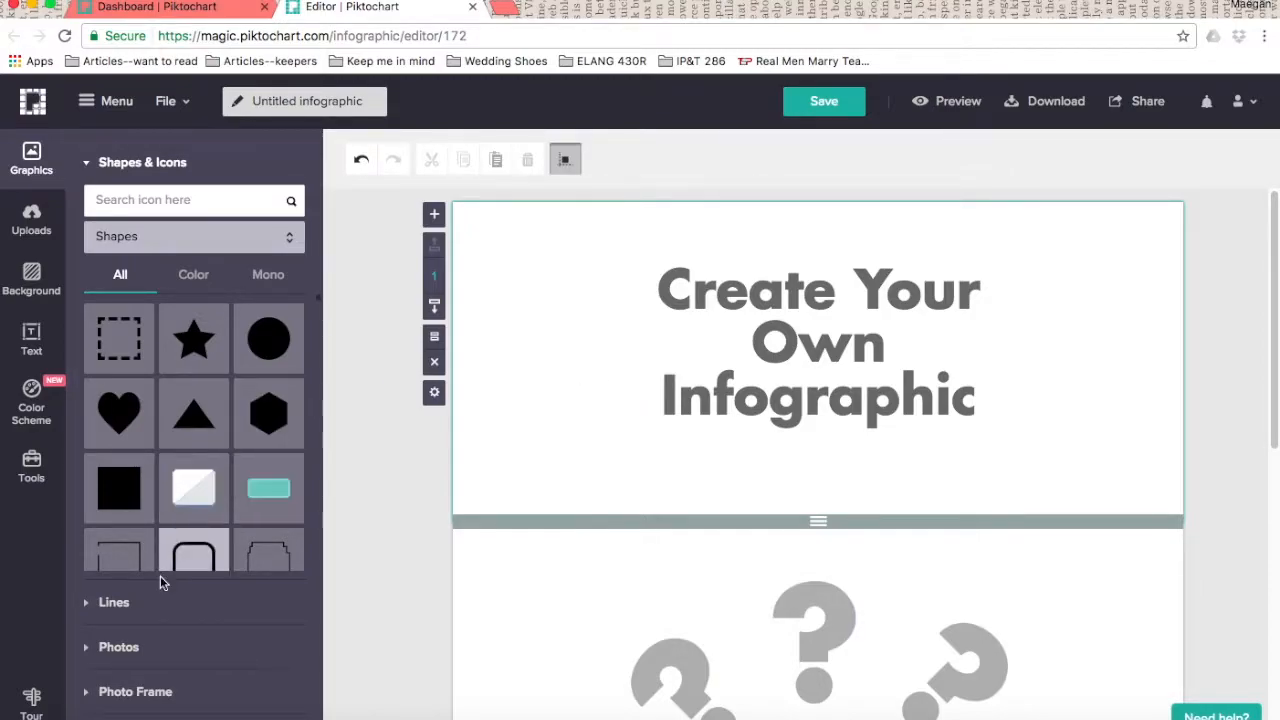
Try out a line on the title block with the Dotted line style, and delete it.
{"action": "left_click", "coordinate": [157, 602]}
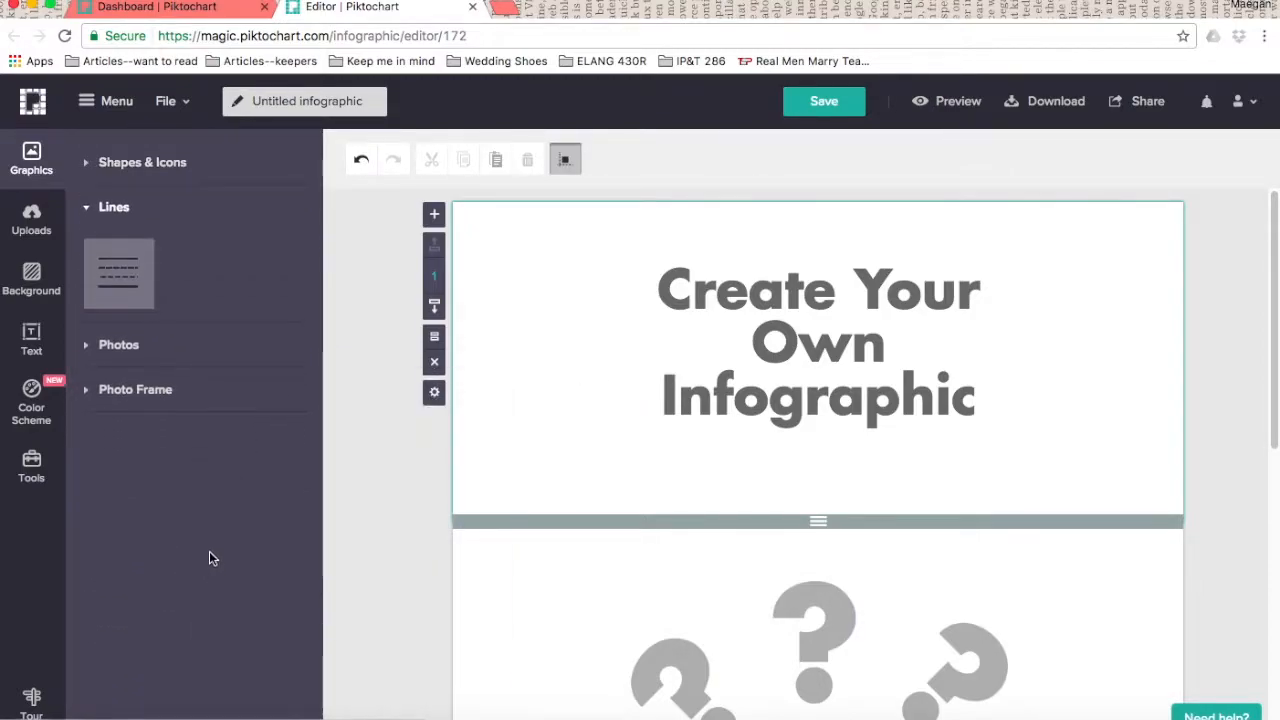
{"action": "left_click", "coordinate": [119, 287]}
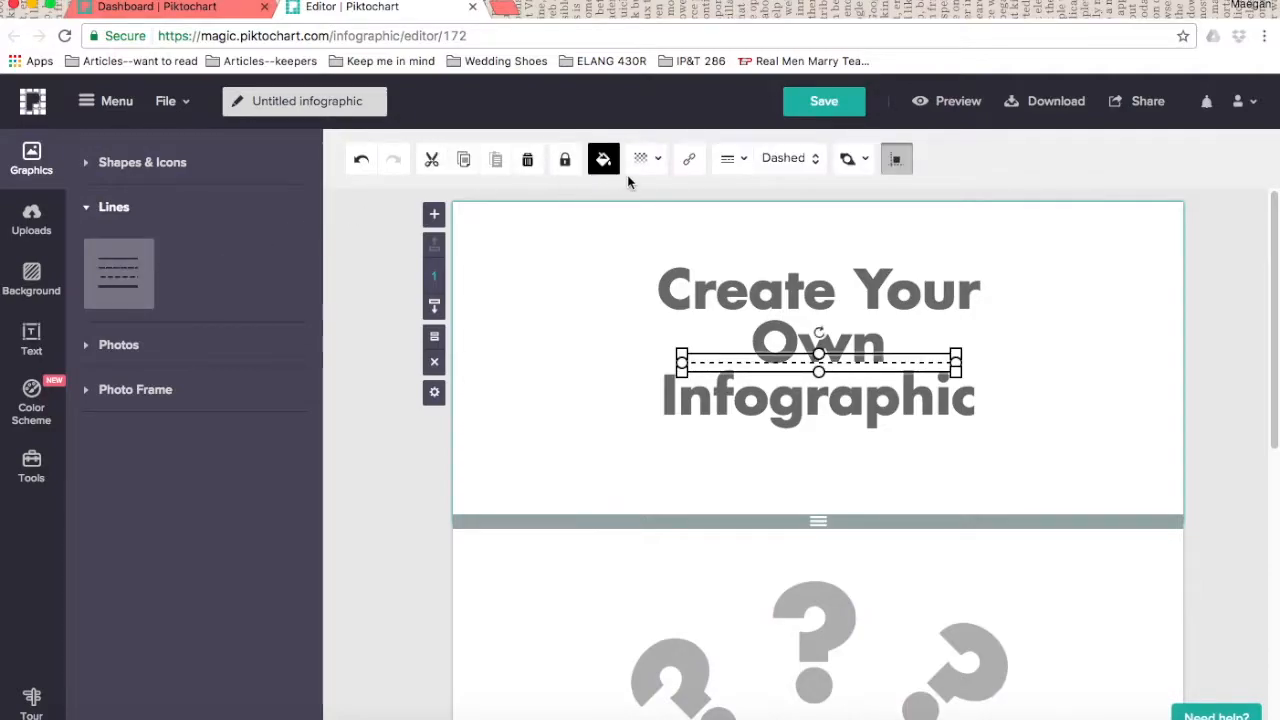
{"action": "left_click", "coordinate": [808, 160]}
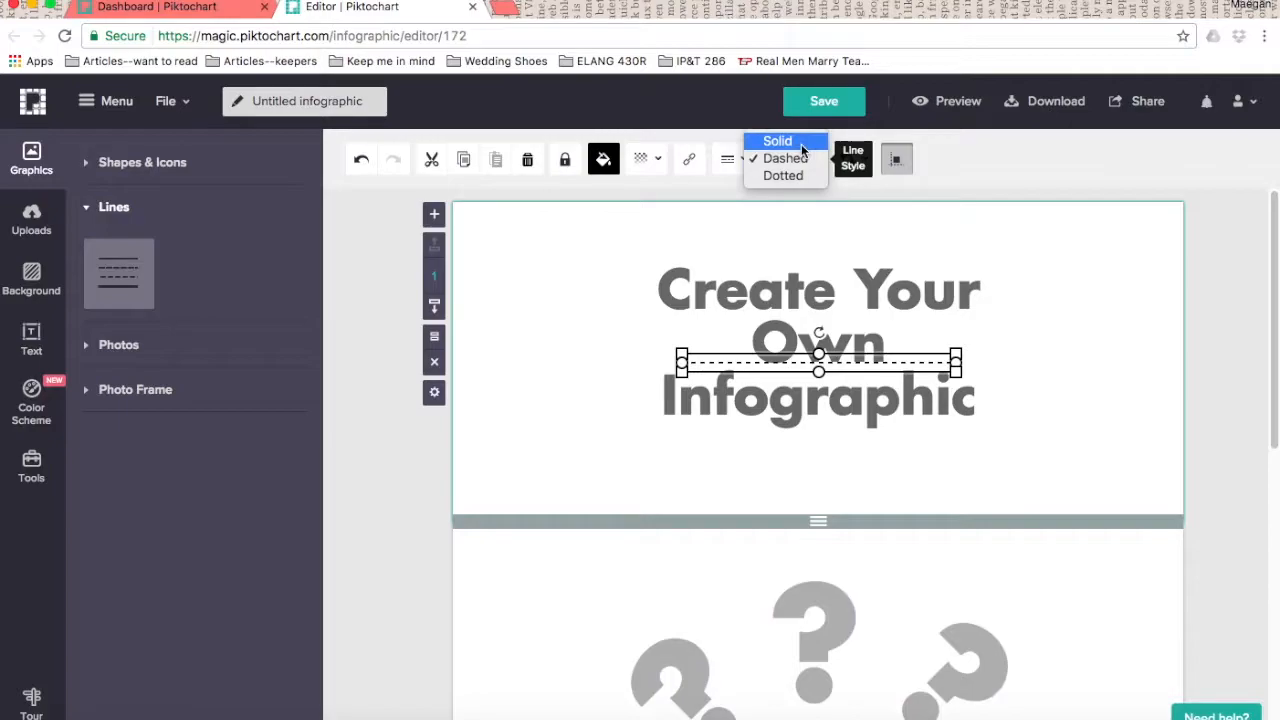
{"action": "left_click", "coordinate": [790, 175]}
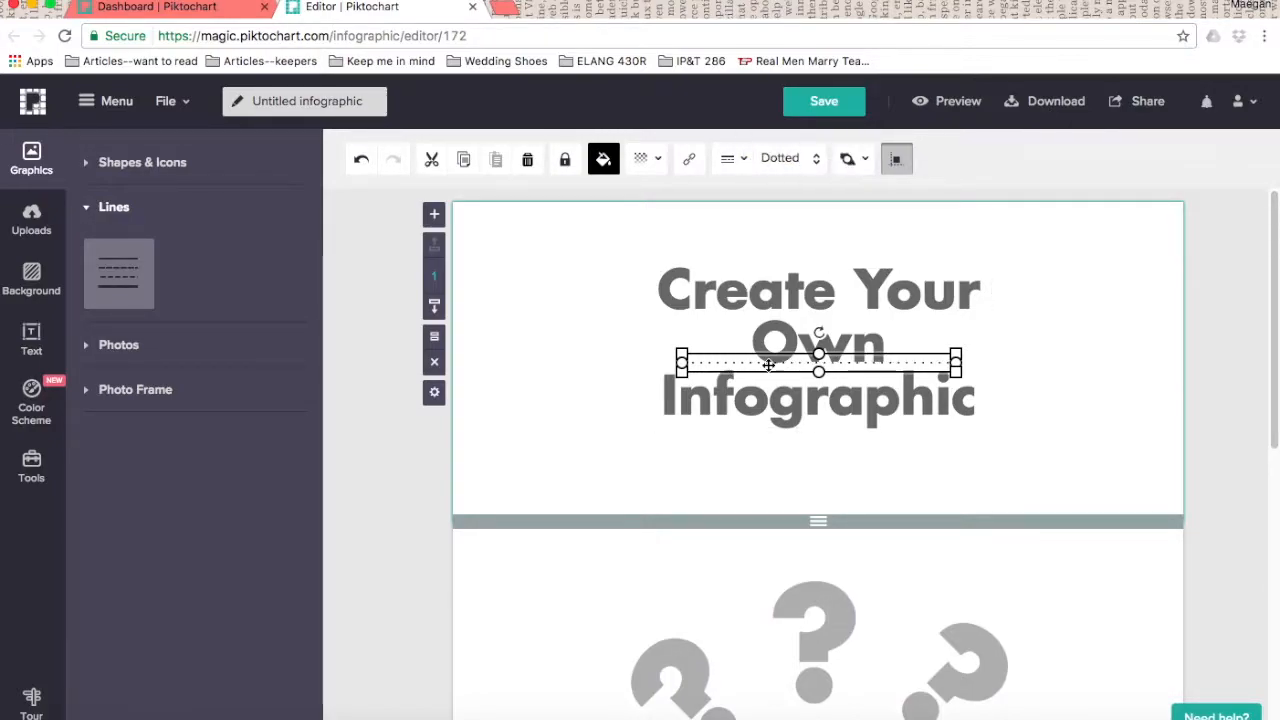
{"action": "left_click_drag", "start_coordinate": [743, 365], "coordinate": [716, 465]}
{"action": "key", "text": "Delete"}
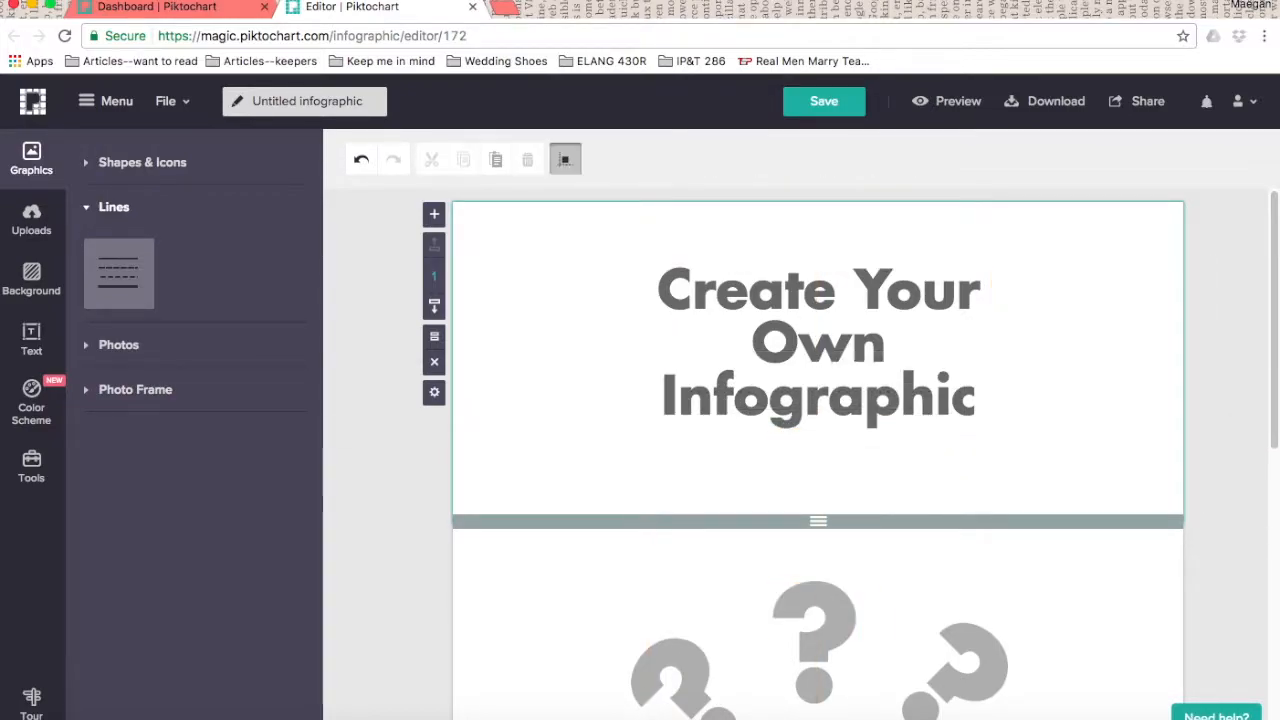
Search the photo library for "happy" and browse the matching photos.
{"action": "left_click", "coordinate": [128, 346]}
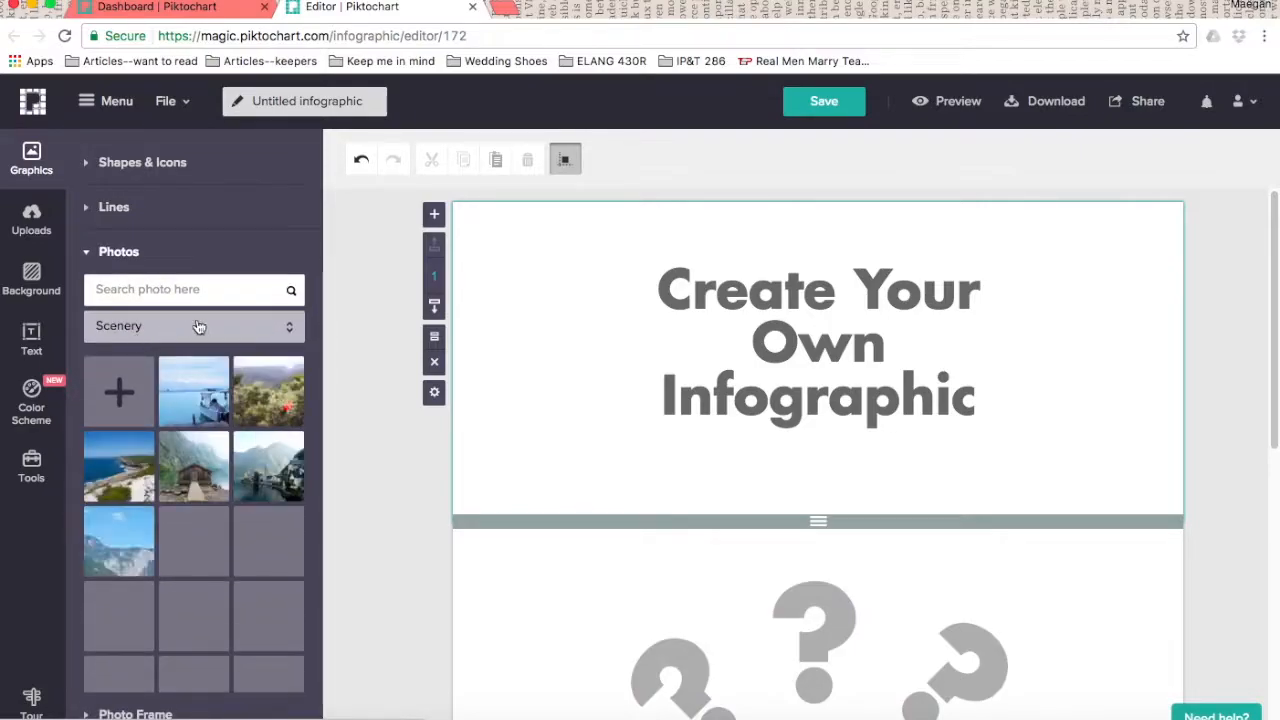
{"action": "scroll", "coordinate": [200, 390], "scroll_direction": "down", "scroll_amount": 2}
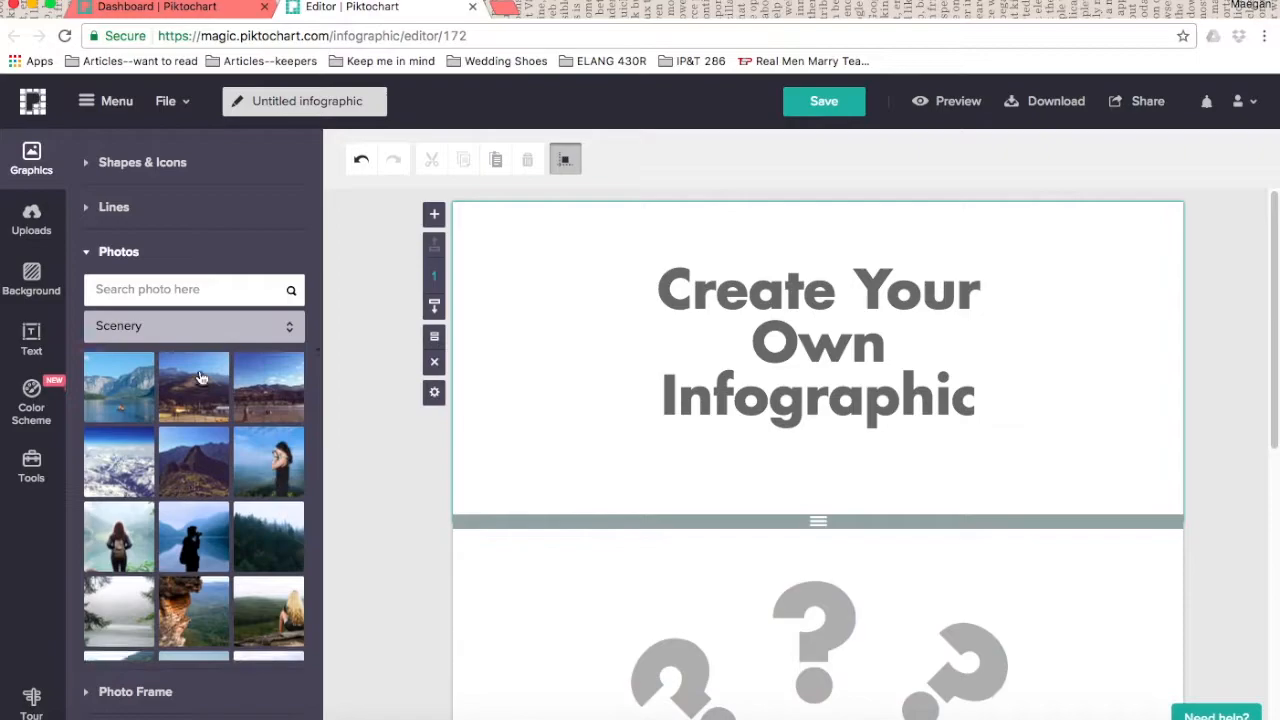
{"action": "left_click", "coordinate": [187, 289]}
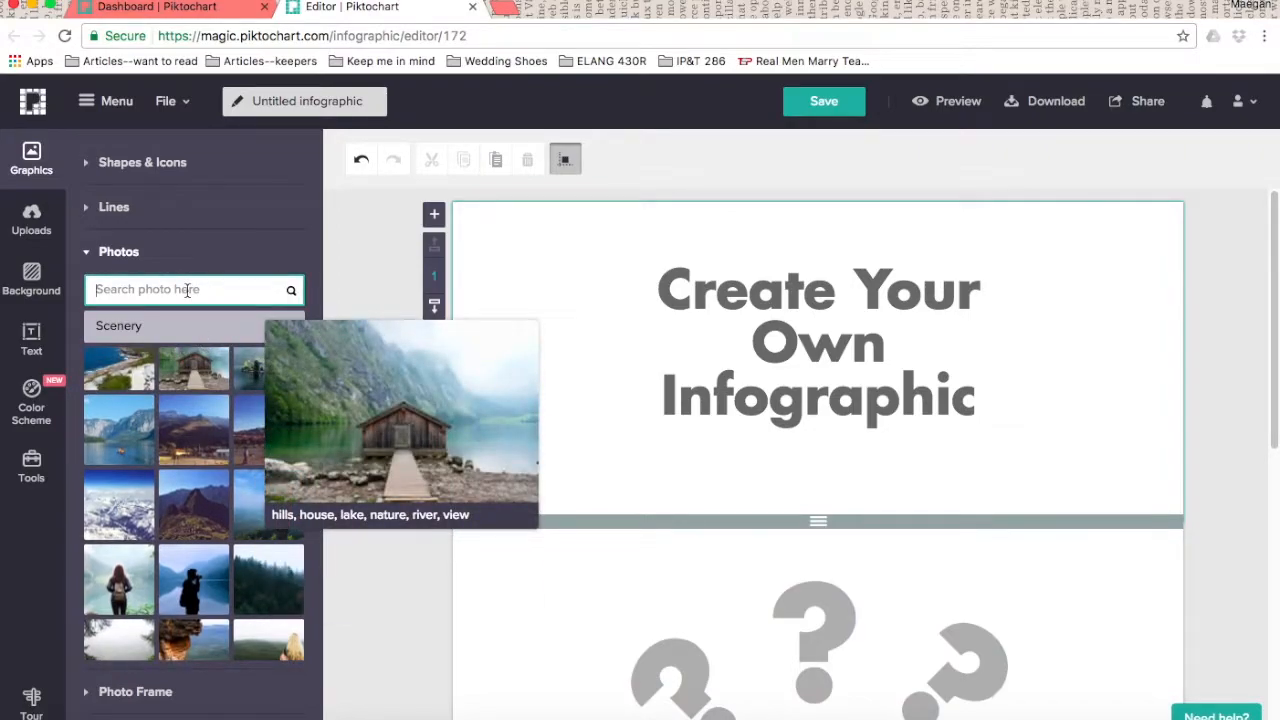
{"action": "type", "text": "happy"}
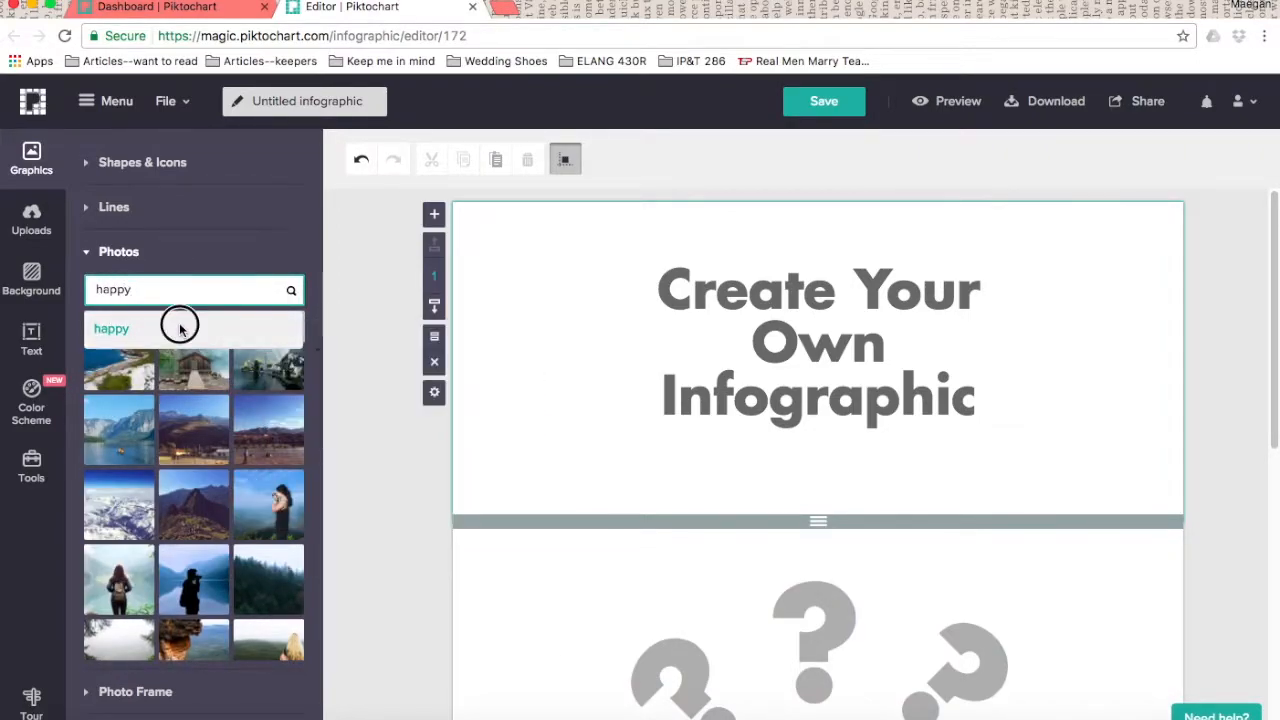
{"action": "left_click", "coordinate": [177, 328]}
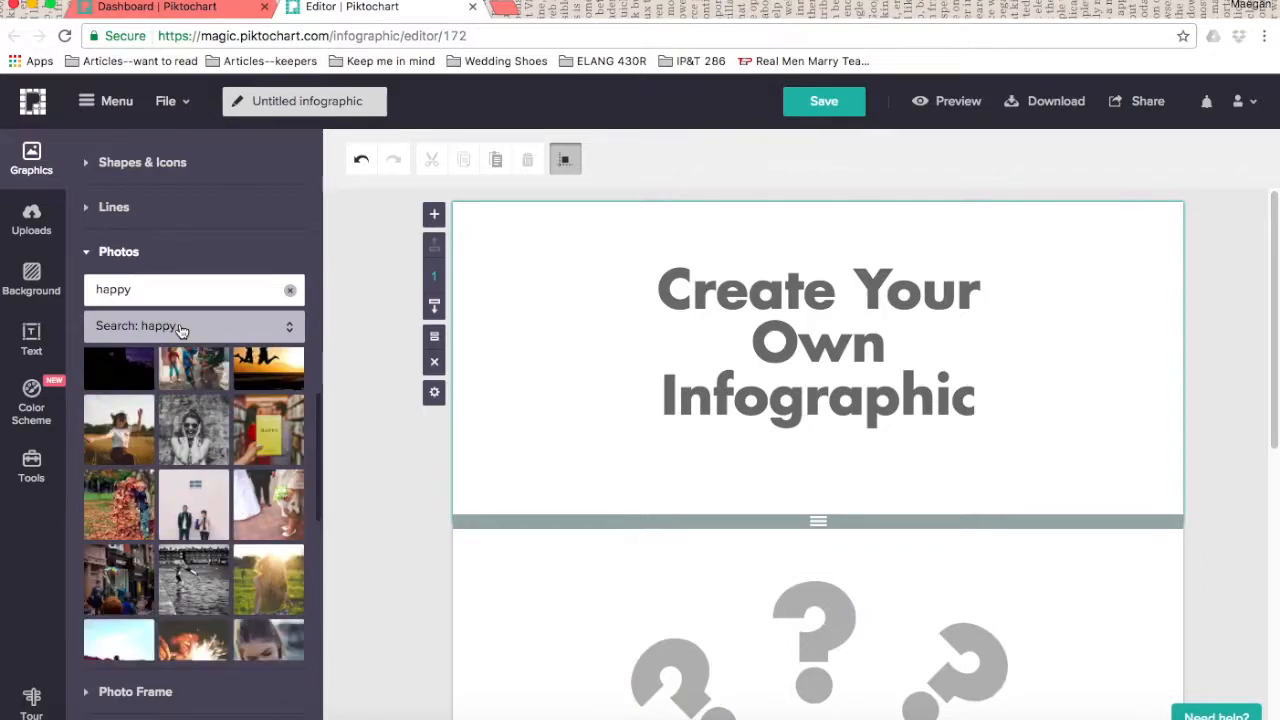
{"action": "mouse_move", "coordinate": [249, 430]}
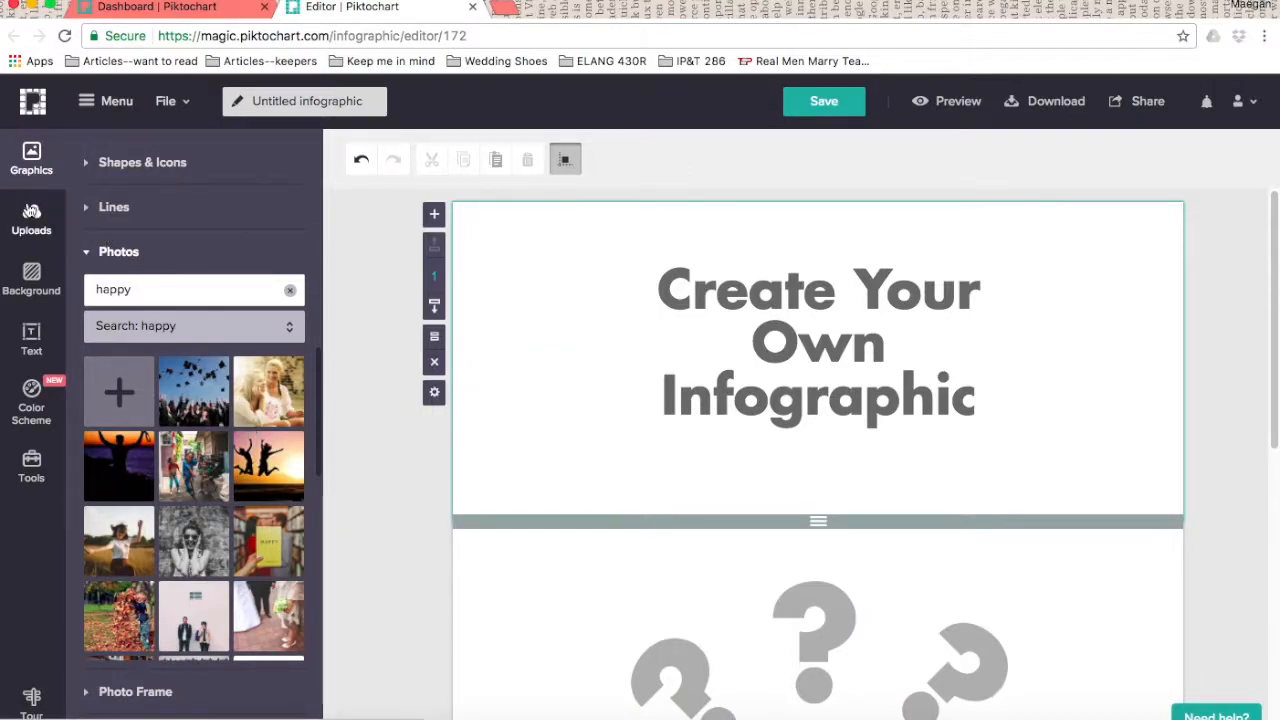
{"action": "mouse_move", "coordinate": [213, 458]}
{"action": "scroll", "coordinate": [213, 458], "scroll_direction": "down", "scroll_amount": 3}
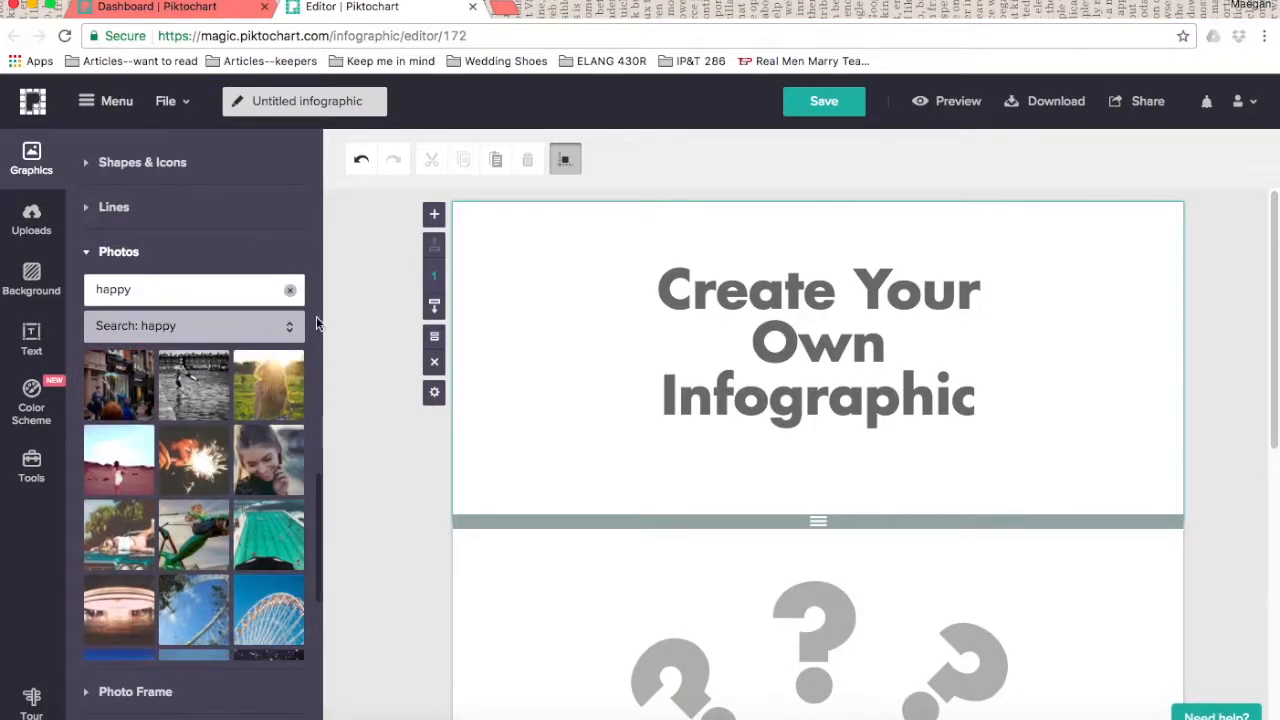
Try out the diamond-shaped photo frame by placing it on the canvas and moving it onto the question-mark block, and delete it.
{"action": "left_click", "coordinate": [183, 705]}
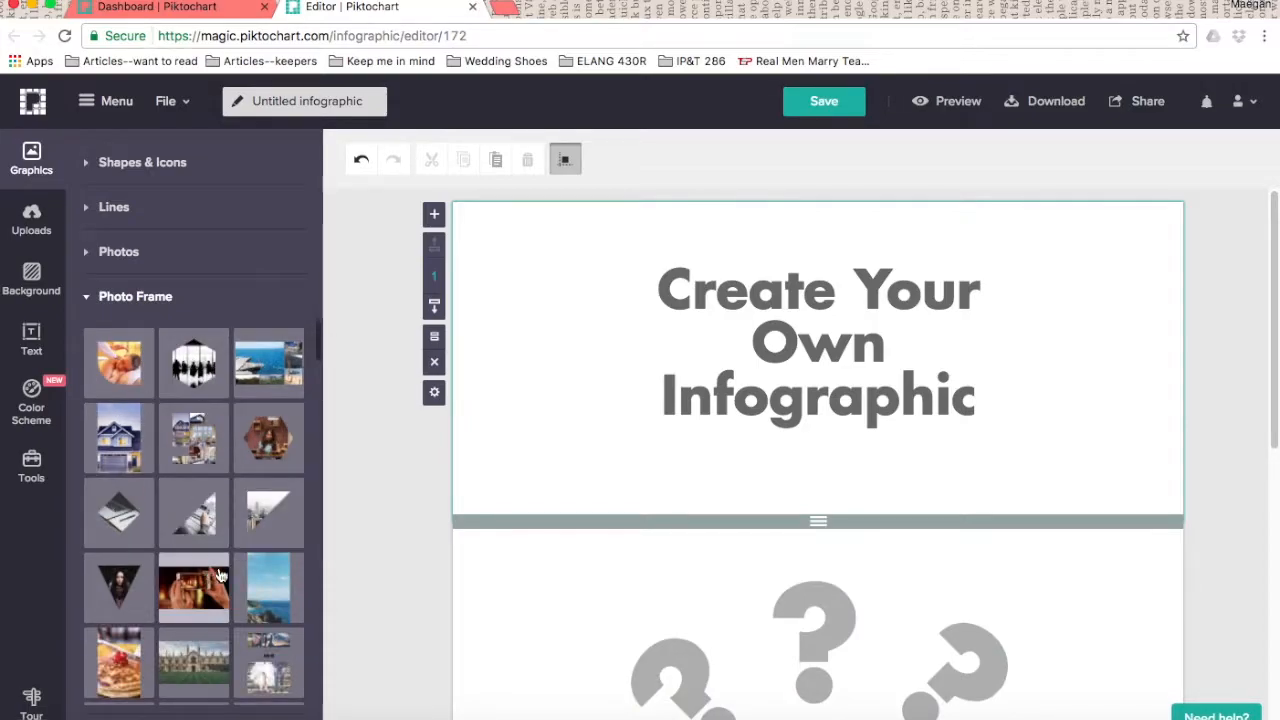
{"action": "scroll", "coordinate": [165, 590], "scroll_direction": "down", "scroll_amount": 5}
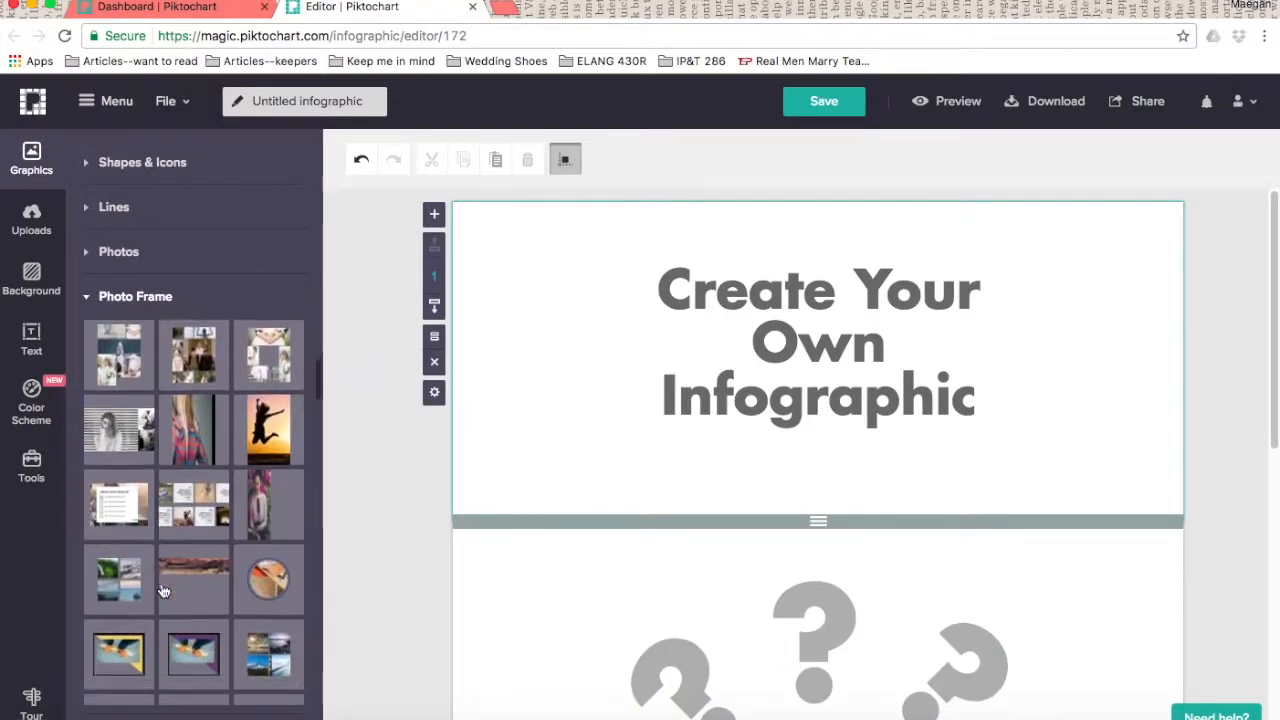
{"action": "scroll", "coordinate": [193, 614], "scroll_direction": "down", "scroll_amount": 3}
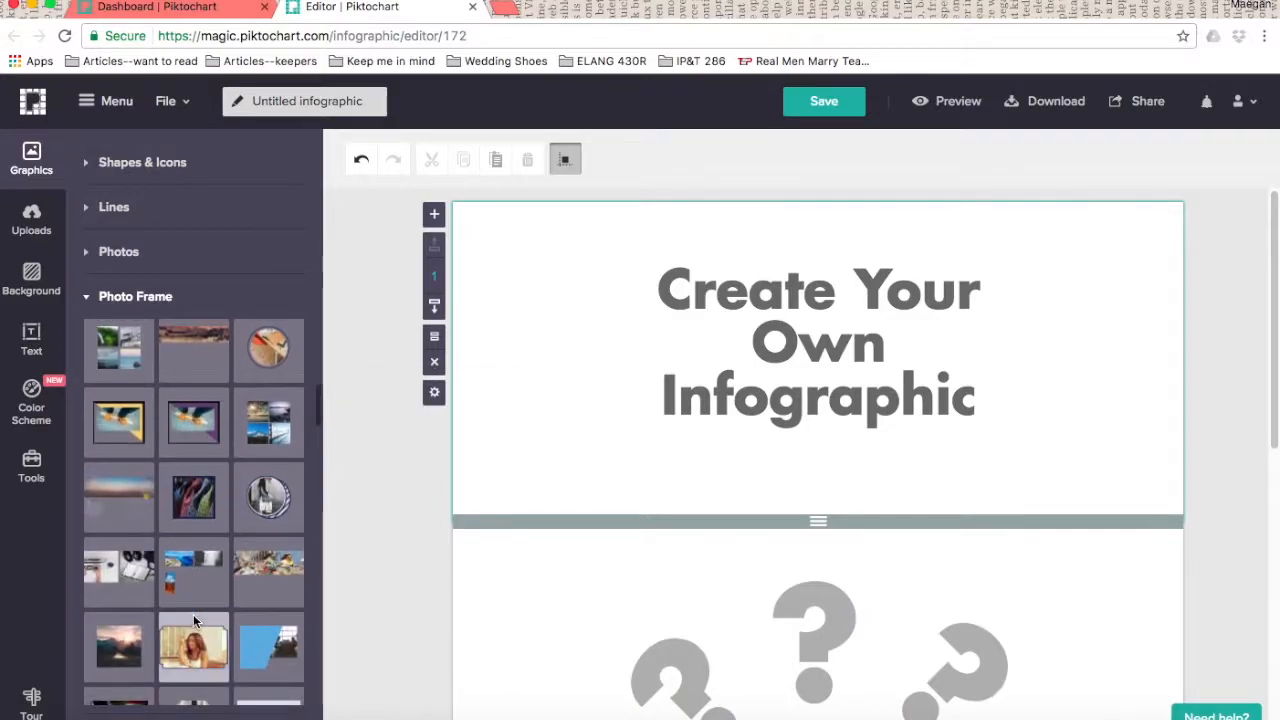
{"action": "scroll", "coordinate": [196, 638], "scroll_direction": "down", "scroll_amount": 3}
{"action": "mouse_move", "coordinate": [197, 516]}
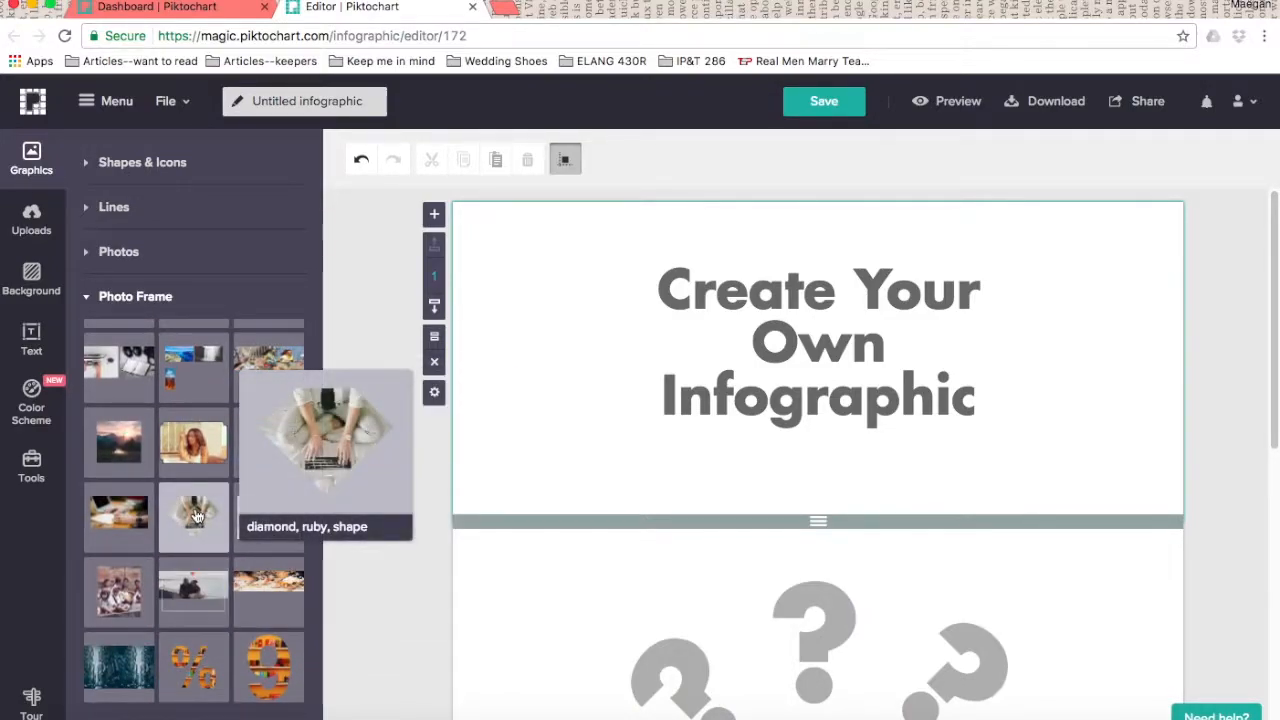
{"action": "left_click_drag", "start_coordinate": [197, 516], "coordinate": [585, 463]}
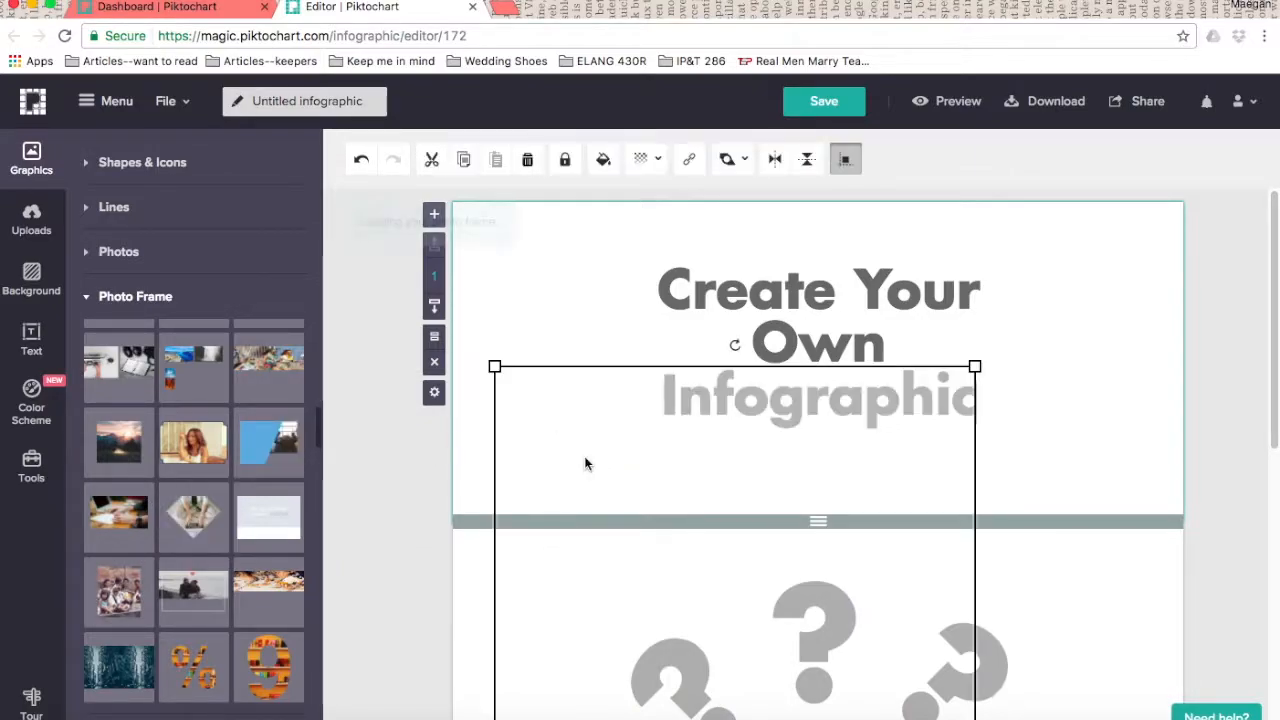
{"action": "scroll", "coordinate": [779, 520], "scroll_direction": "down", "scroll_amount": 3}
{"action": "scroll", "coordinate": [779, 520], "scroll_direction": "up", "scroll_amount": 2}
{"action": "left_click_drag", "start_coordinate": [734, 308], "coordinate": [860, 530]}
{"action": "scroll", "coordinate": [786, 506], "scroll_direction": "down", "scroll_amount": 4}
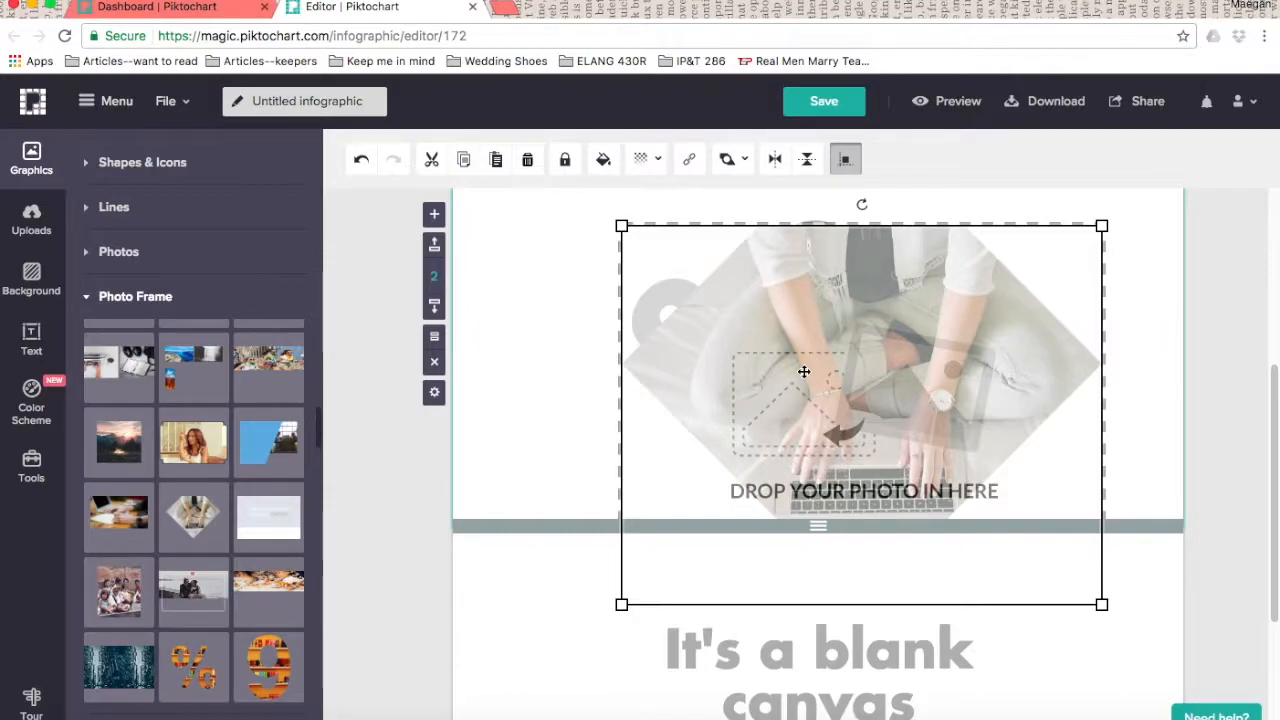
{"action": "key", "text": "Delete"}
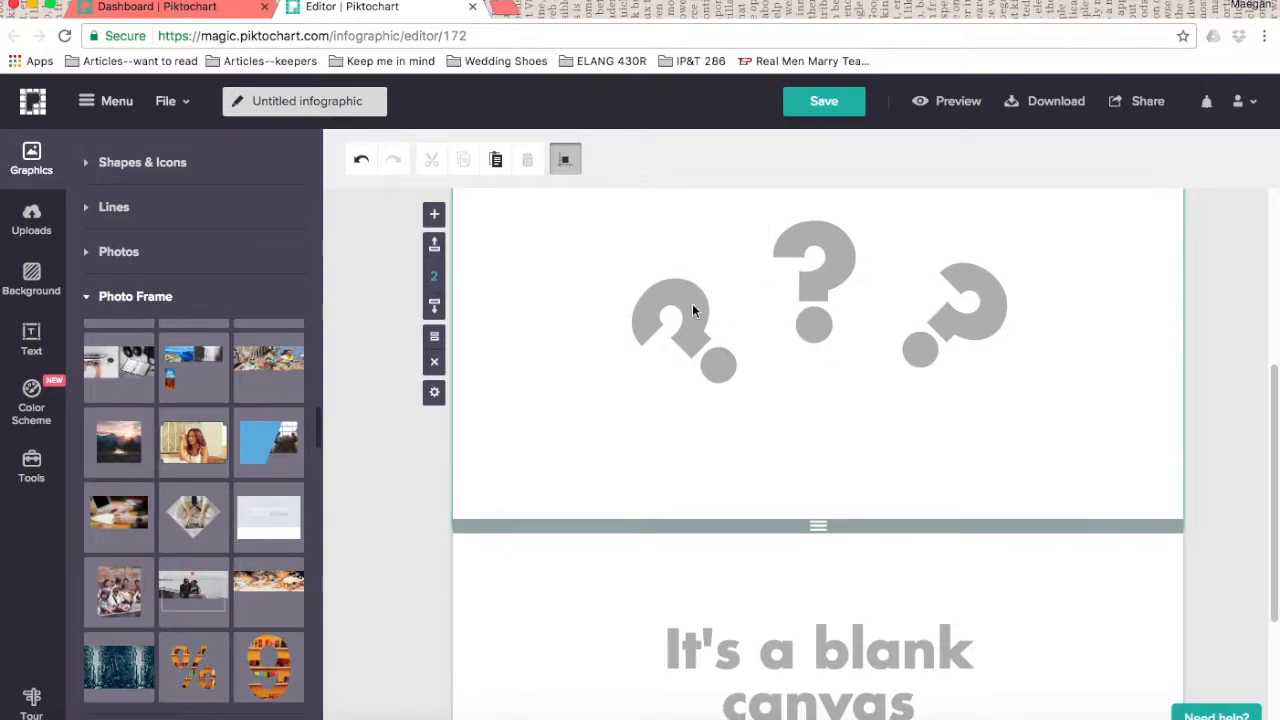
Try placing the uploaded basketball player photo over the question marks in the second block, and delete it.
{"action": "left_click", "coordinate": [31, 220]}
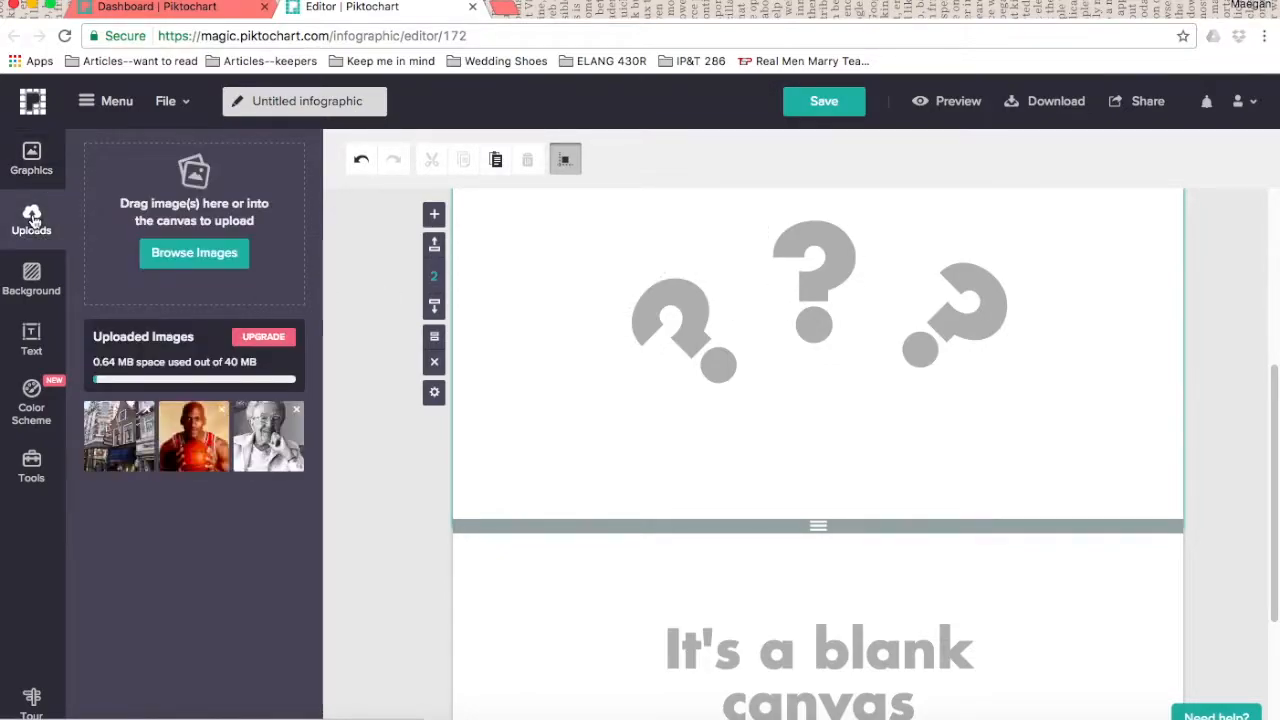
{"action": "left_click_drag", "start_coordinate": [193, 435], "coordinate": [692, 305]}
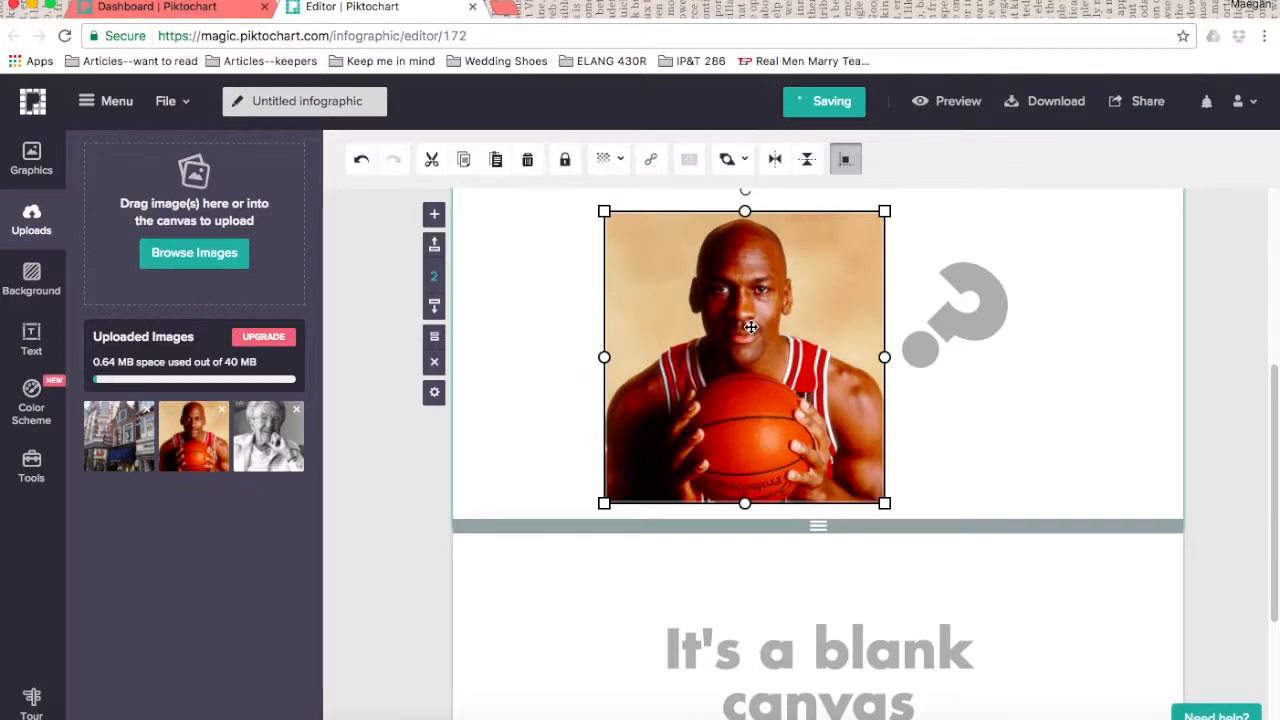
{"action": "key", "text": "Delete"}
Browse the background pattern images for the title block and the question-mark block.
{"action": "left_click", "coordinate": [31, 278]}
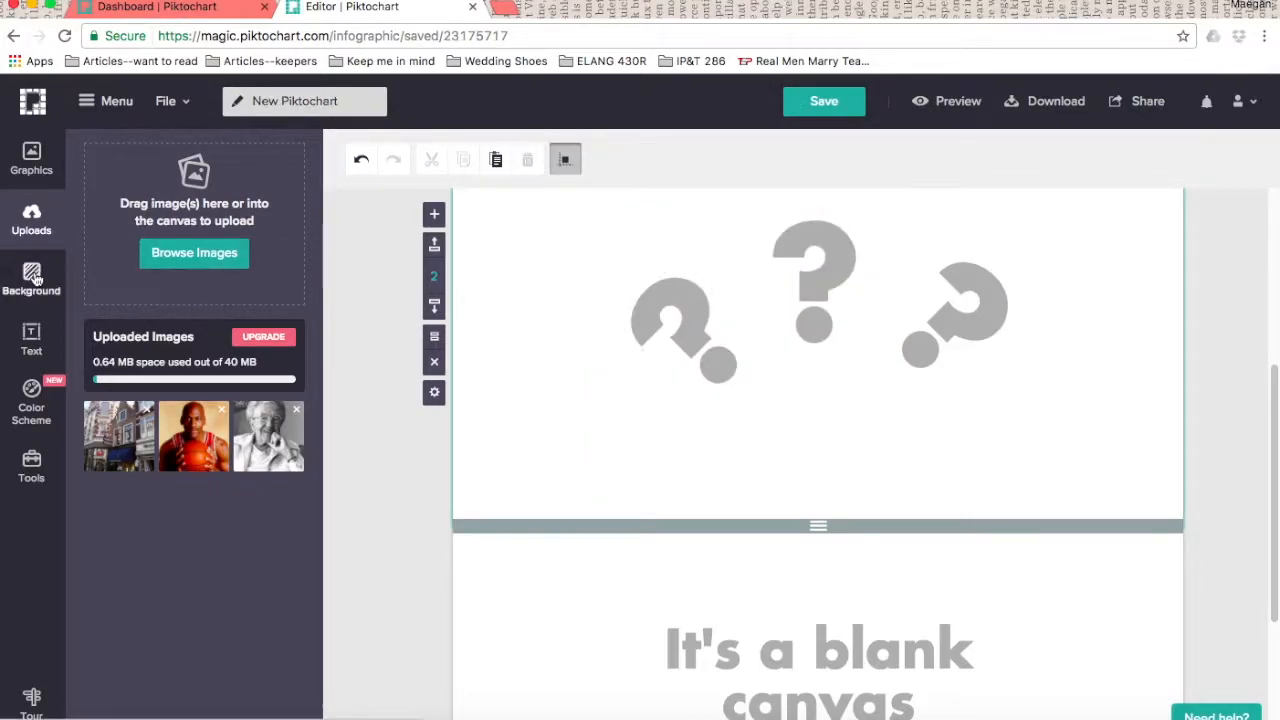
{"action": "scroll", "coordinate": [569, 352], "scroll_direction": "up", "scroll_amount": 5}
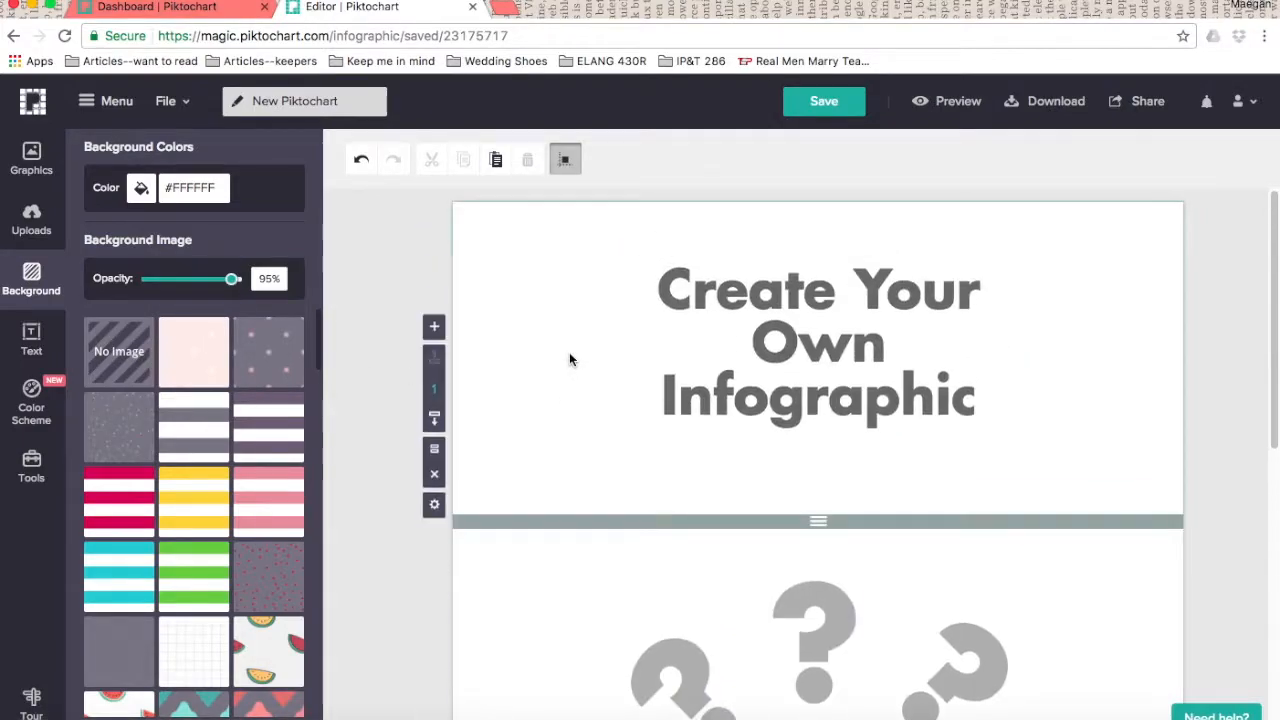
{"action": "scroll", "coordinate": [522, 590], "scroll_direction": "down", "scroll_amount": 2}
{"action": "left_click", "coordinate": [527, 477]}
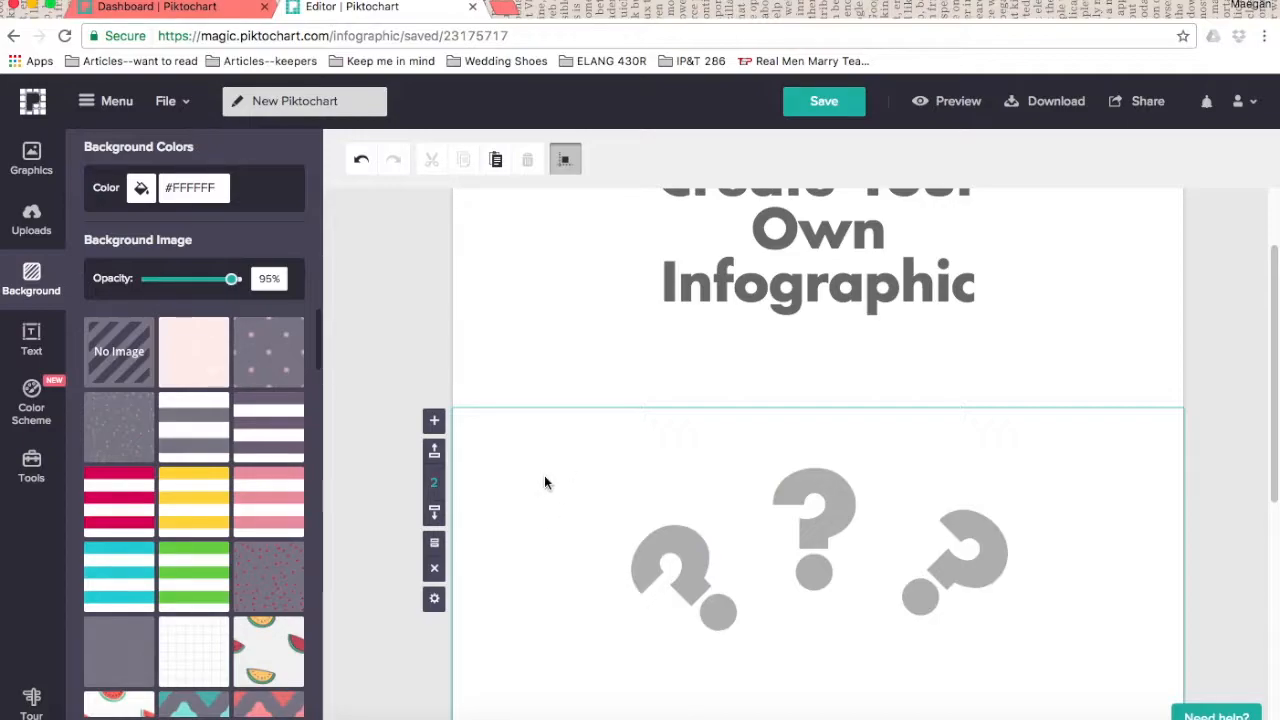
{"action": "scroll", "coordinate": [170, 490], "scroll_direction": "down", "scroll_amount": 5}
{"action": "scroll", "coordinate": [169, 488], "scroll_direction": "down", "scroll_amount": 5}
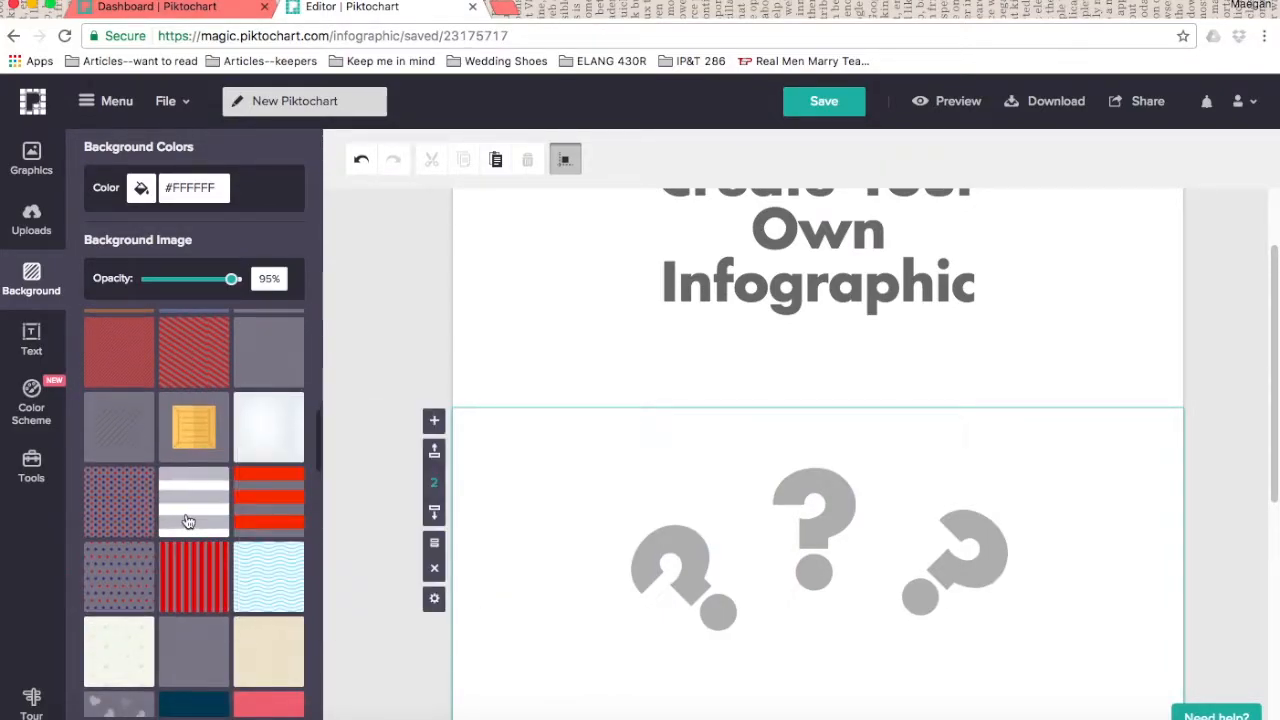
{"action": "left_click", "coordinate": [188, 521]}
{"action": "scroll", "coordinate": [604, 491], "scroll_direction": "up", "scroll_amount": 2}
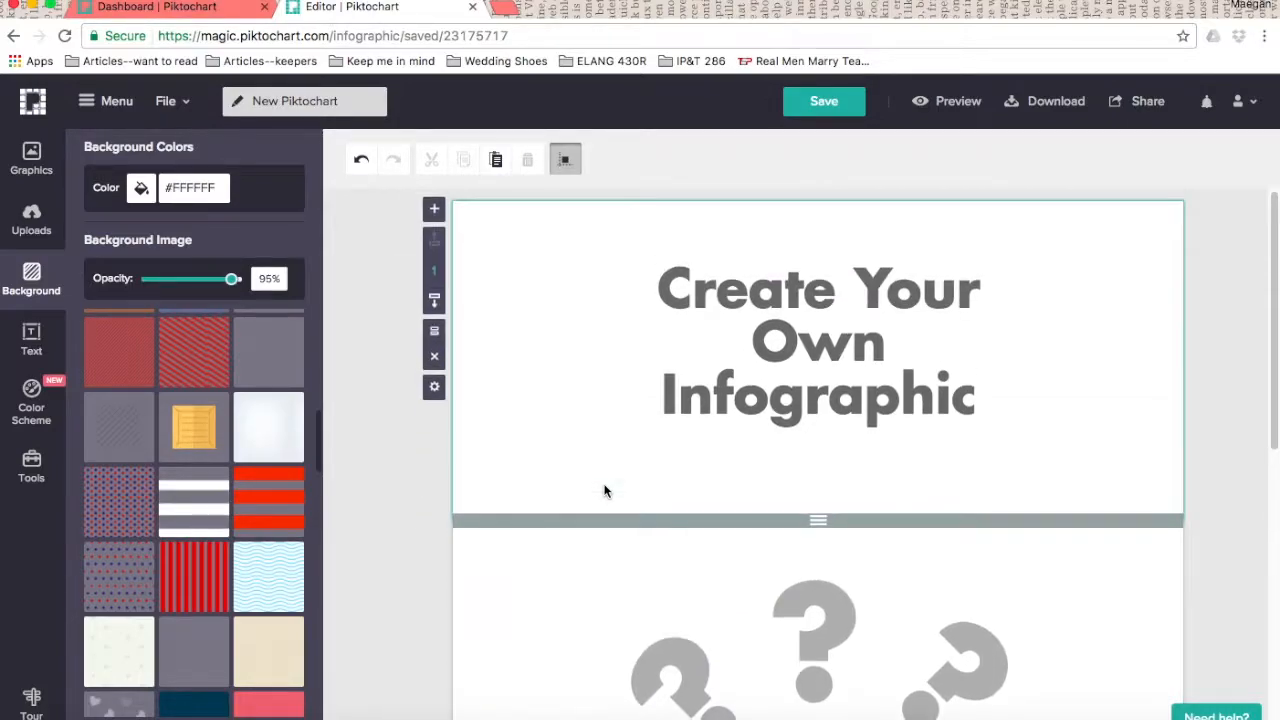
{"action": "scroll", "coordinate": [604, 491], "scroll_direction": "down", "scroll_amount": 5}
{"action": "scroll", "coordinate": [605, 491], "scroll_direction": "up", "scroll_amount": 3}
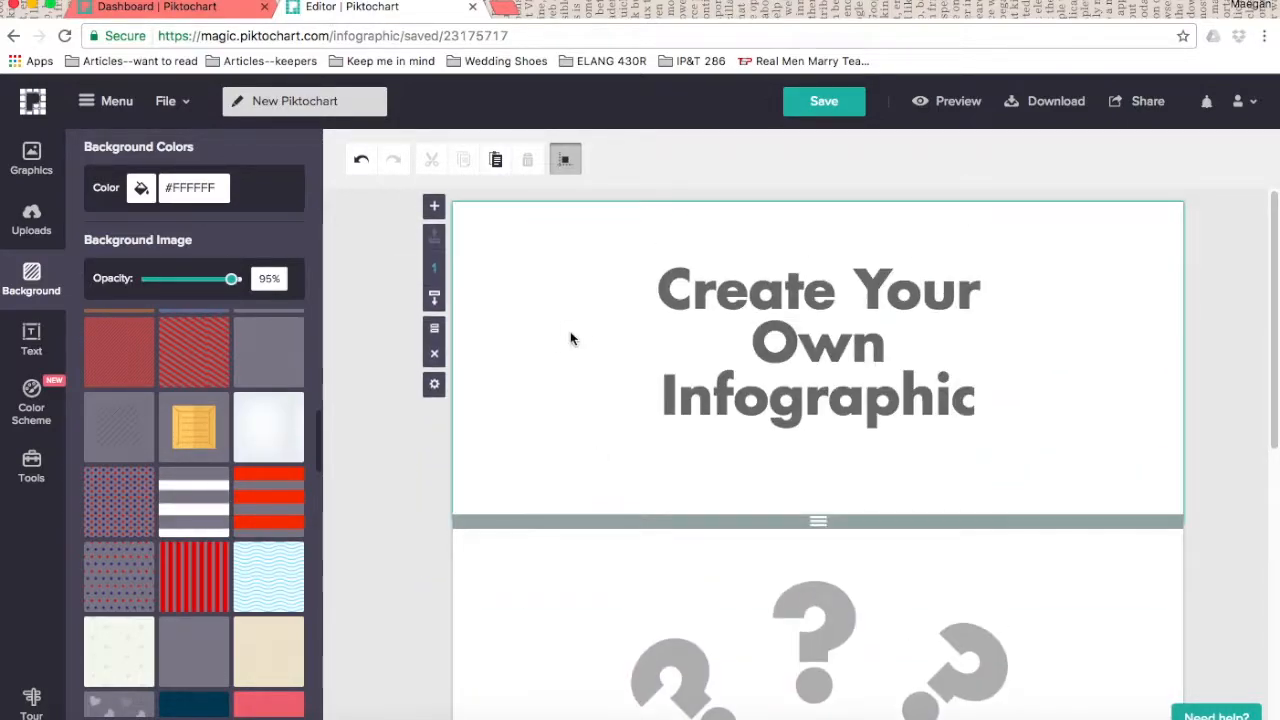
Try out the dense red-and-blue star background and the pale leaf background on the title block.
{"action": "left_click", "coordinate": [120, 503]}
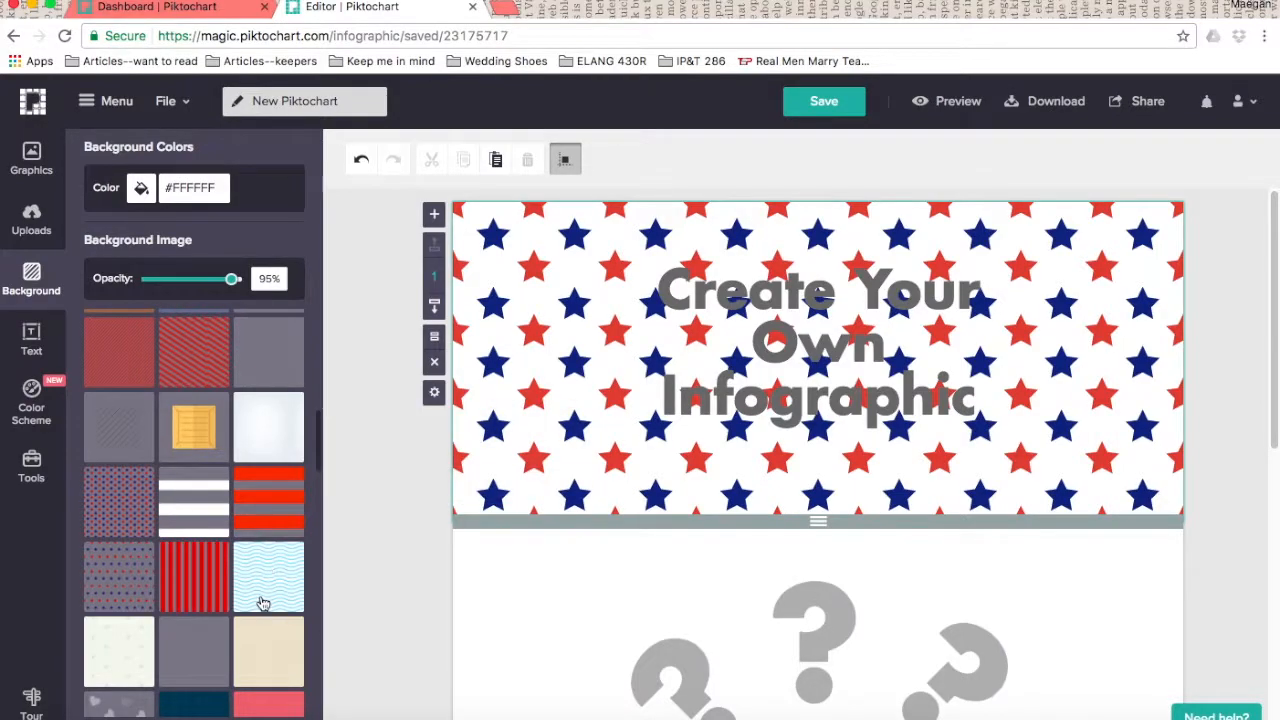
{"action": "scroll", "coordinate": [228, 664], "scroll_direction": "down", "scroll_amount": 1}
{"action": "left_click", "coordinate": [122, 558]}
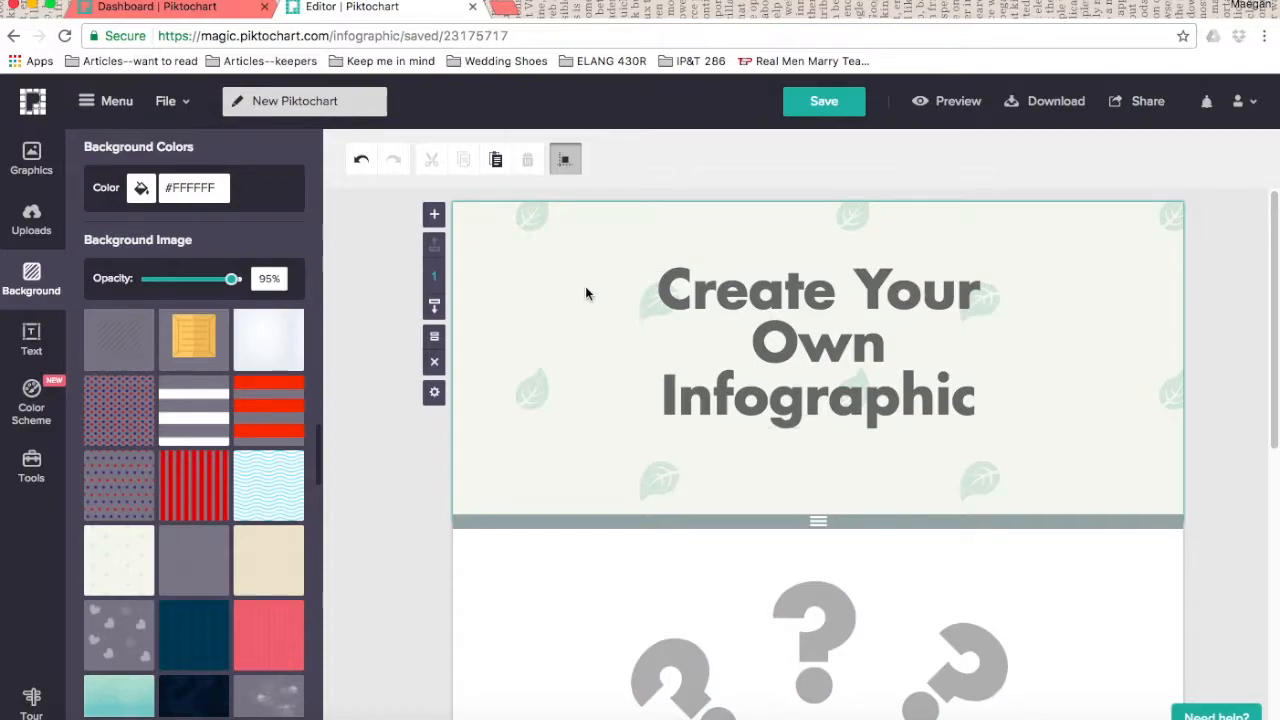
Add a black square shape to the title block and enlarge it into a wide rectangle covering the title text.
{"action": "left_click", "coordinate": [31, 158]}
{"action": "left_click", "coordinate": [131, 163]}
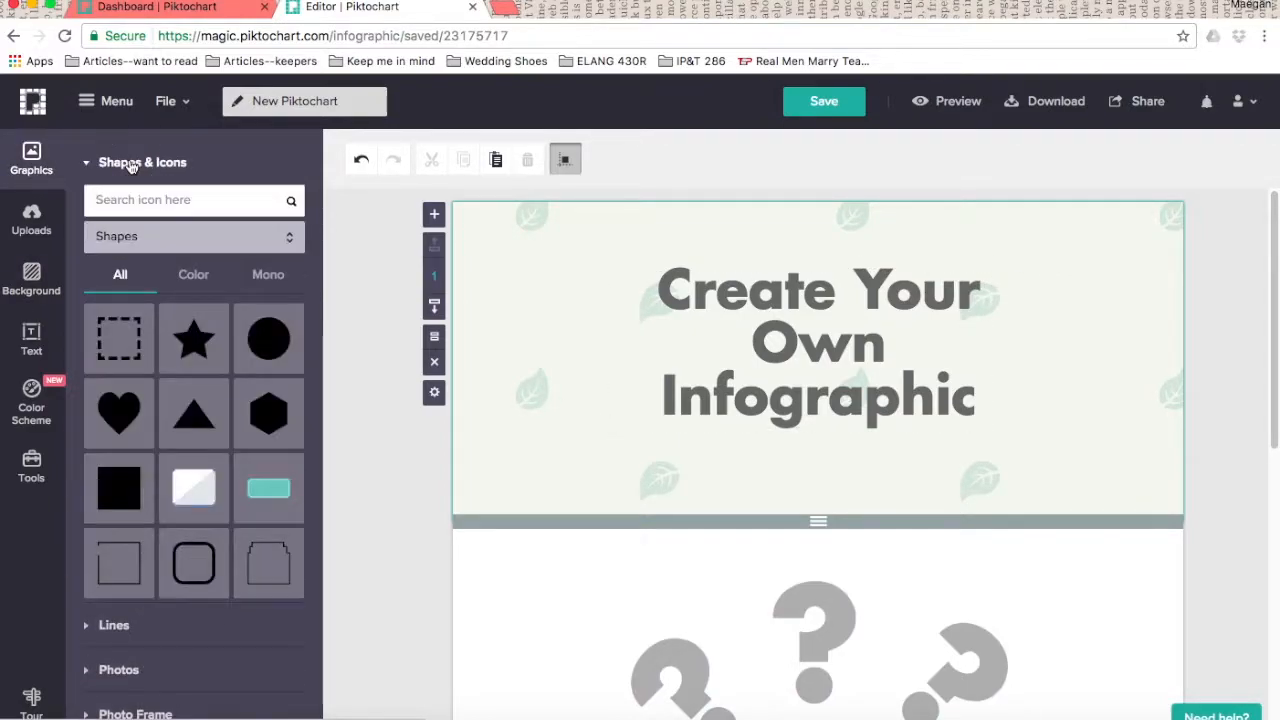
{"action": "left_click_drag", "start_coordinate": [121, 477], "coordinate": [609, 343]}
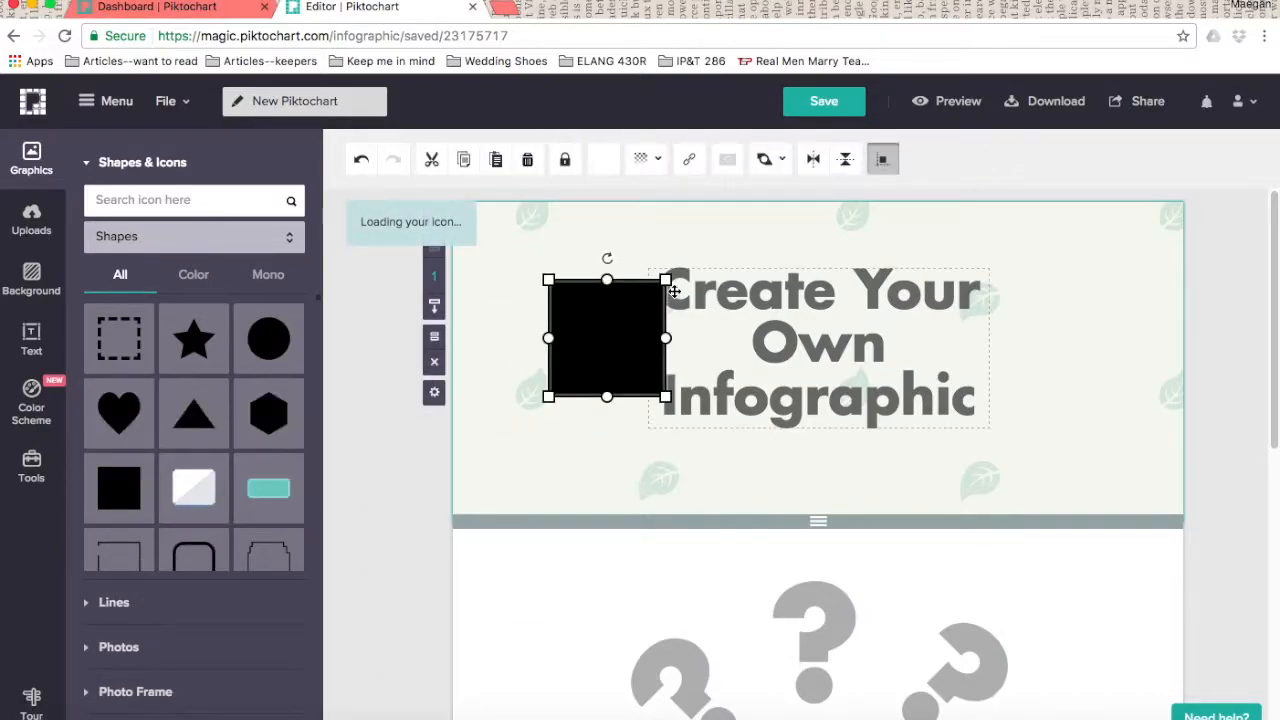
{"action": "left_click_drag", "start_coordinate": [665, 280], "coordinate": [1034, 229]}
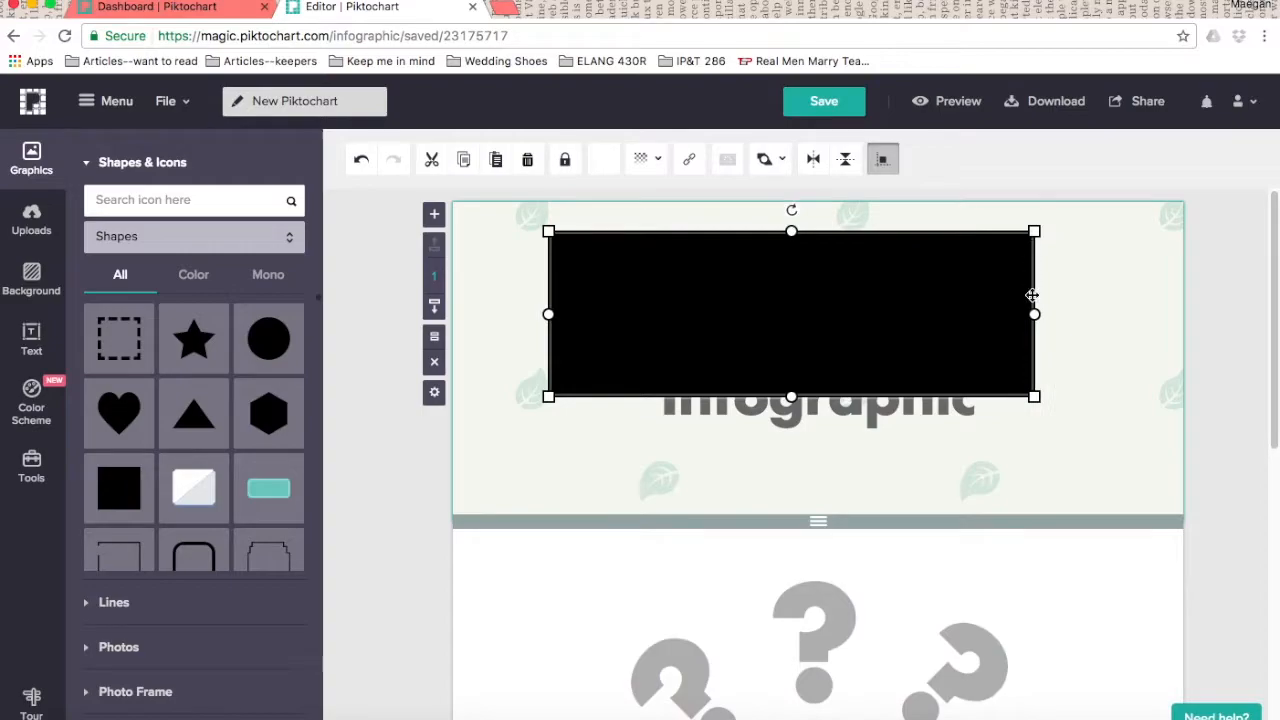
{"action": "left_click_drag", "start_coordinate": [1034, 395], "coordinate": [1066, 463]}
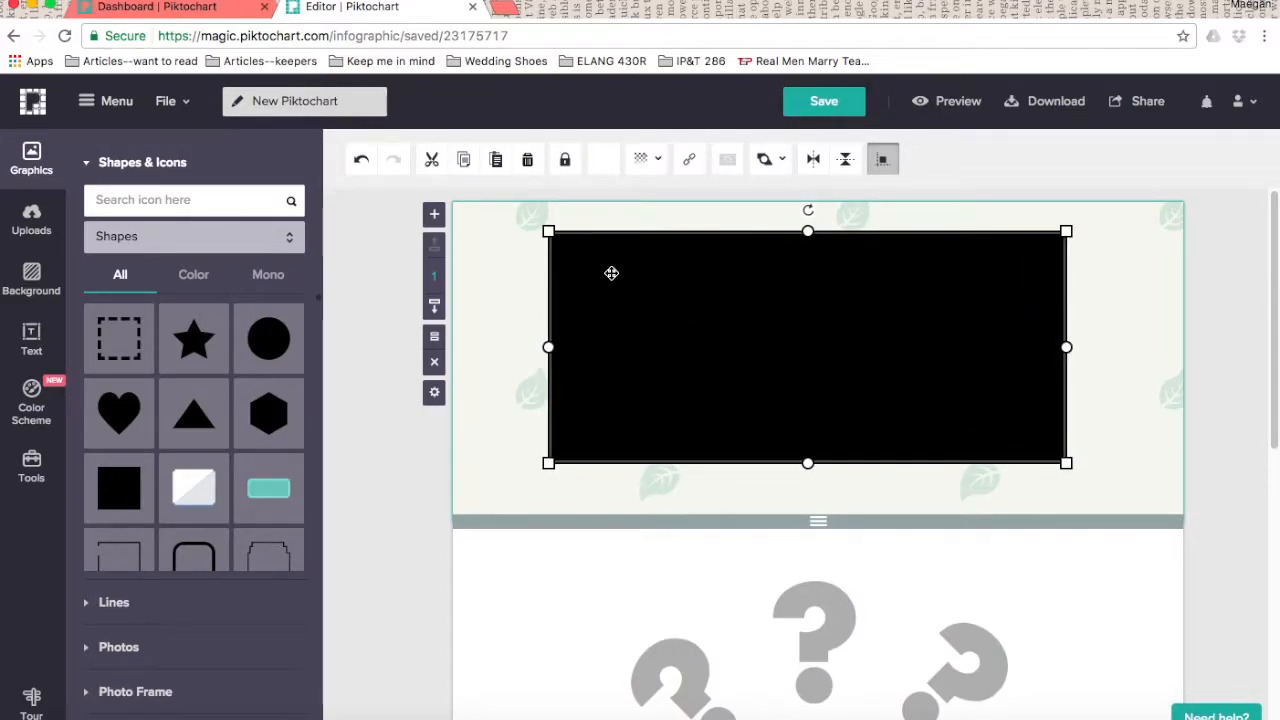
Recolor the rectangle white (#FFFFFF) and shift it slightly to center it over the title.
{"action": "left_click", "coordinate": [604, 160]}
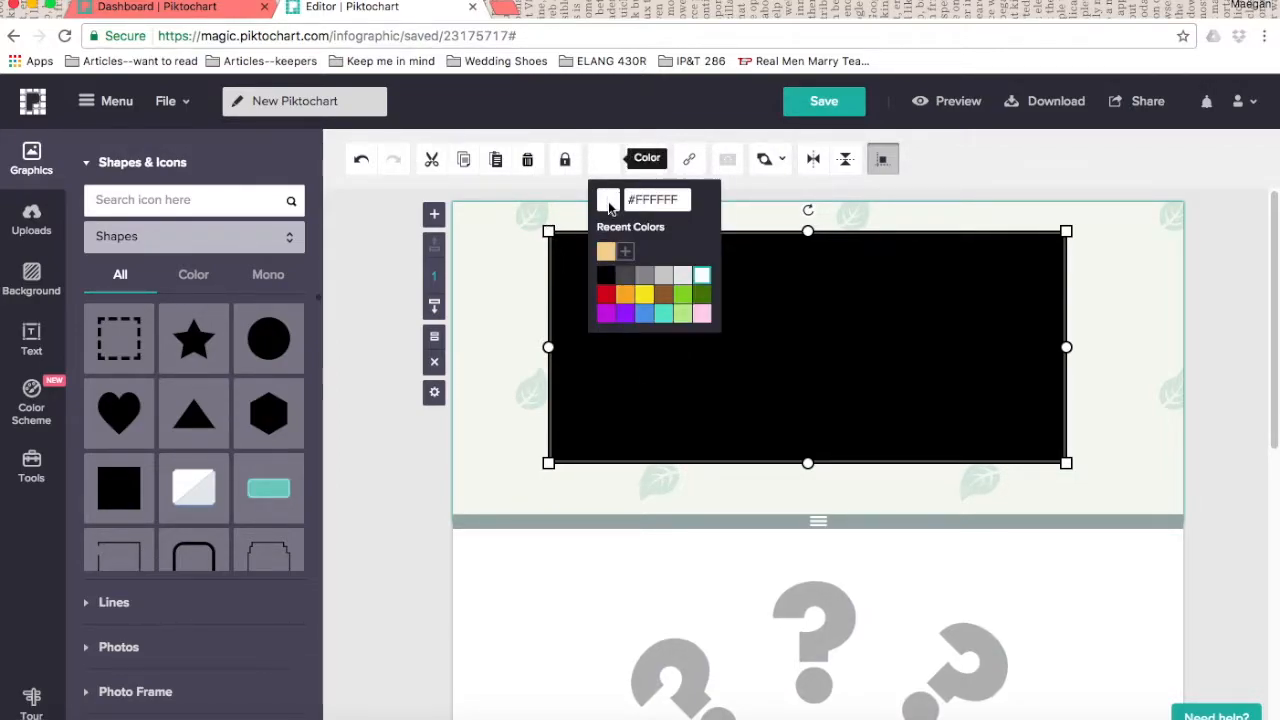
{"action": "left_click", "coordinate": [702, 279]}
{"action": "left_click", "coordinate": [860, 319]}
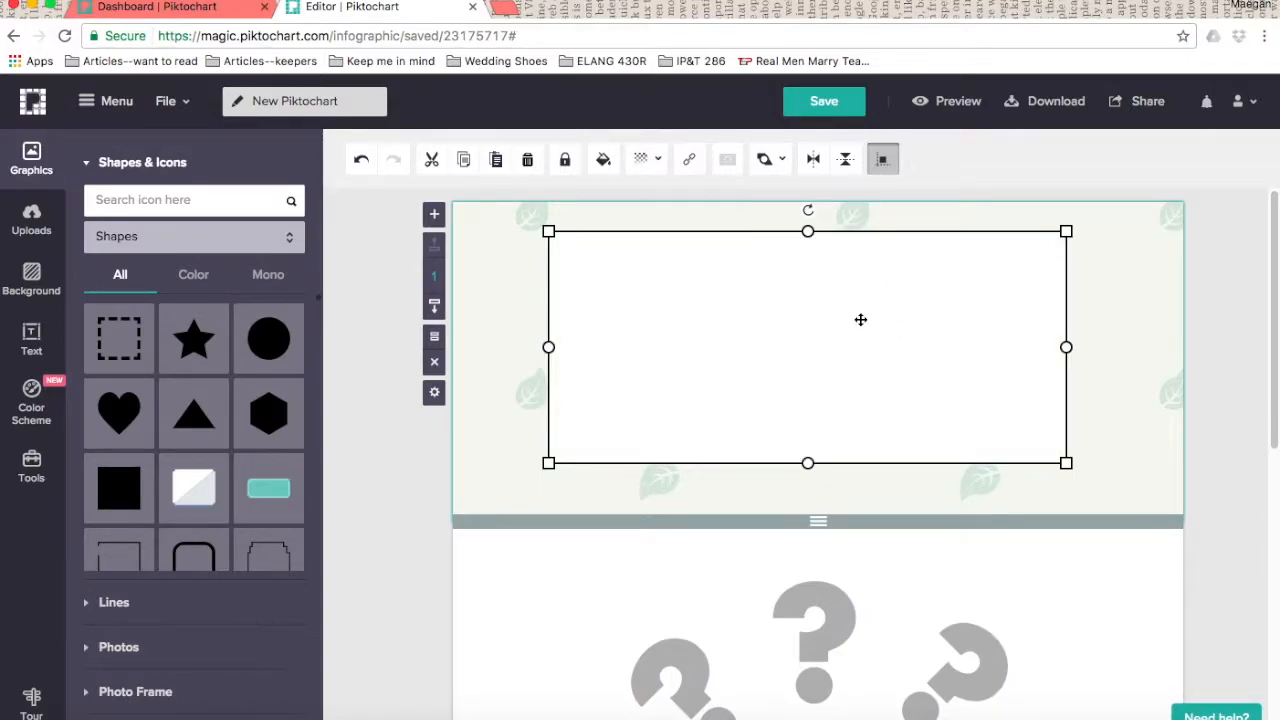
{"action": "left_click_drag", "start_coordinate": [860, 319], "coordinate": [869, 320]}
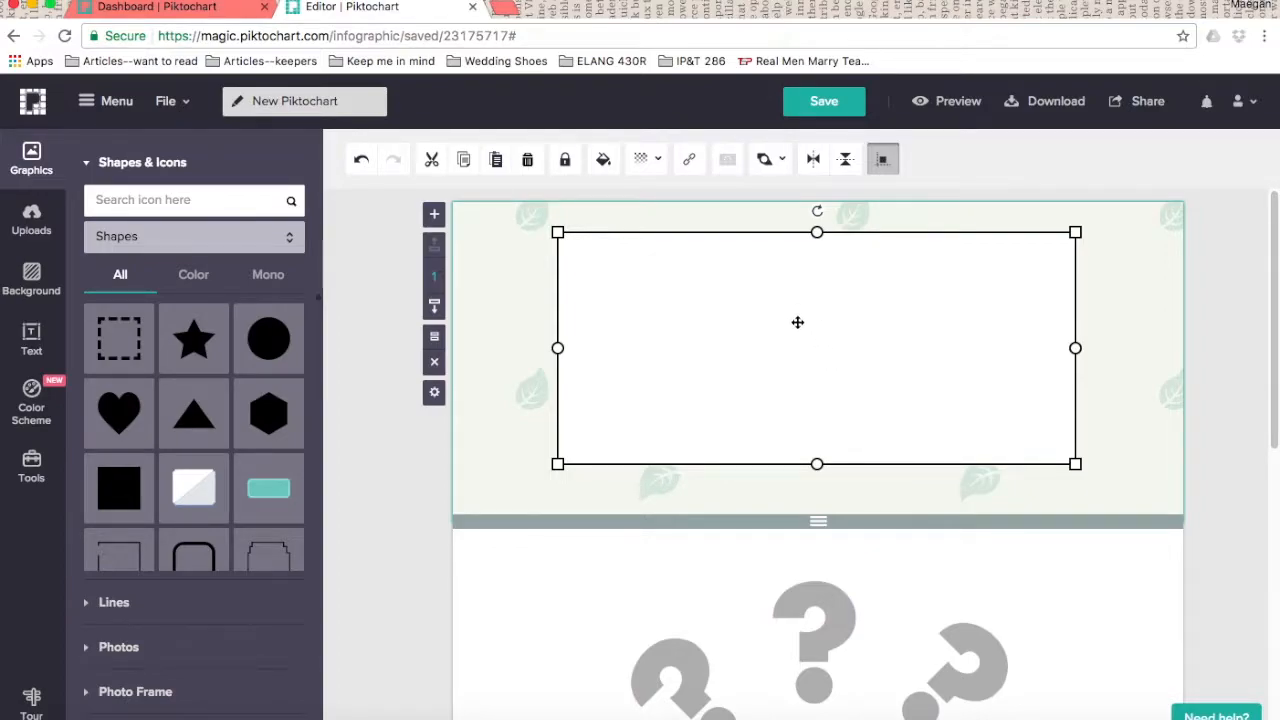
Send the white rectangle to the back so it sits behind the title text.
{"action": "left_click", "coordinate": [786, 164]}
{"action": "left_click", "coordinate": [786, 164]}
{"action": "left_click", "coordinate": [784, 163]}
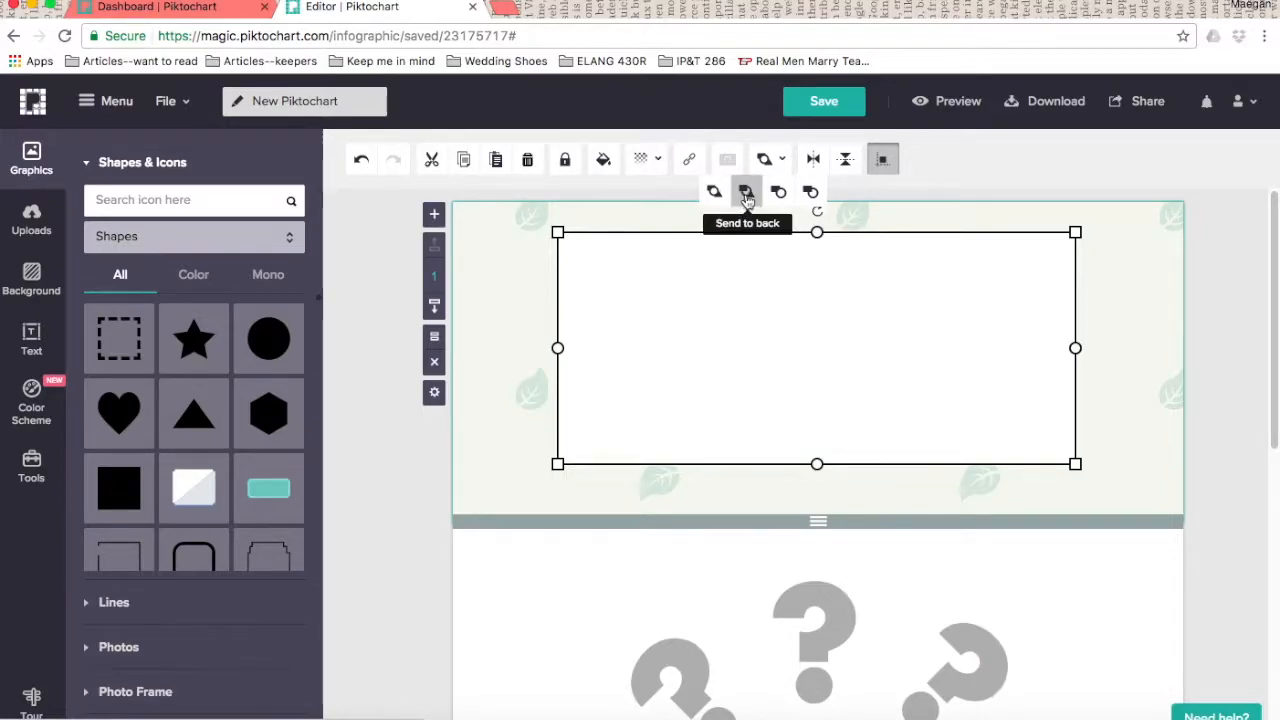
{"action": "left_click", "coordinate": [746, 199]}
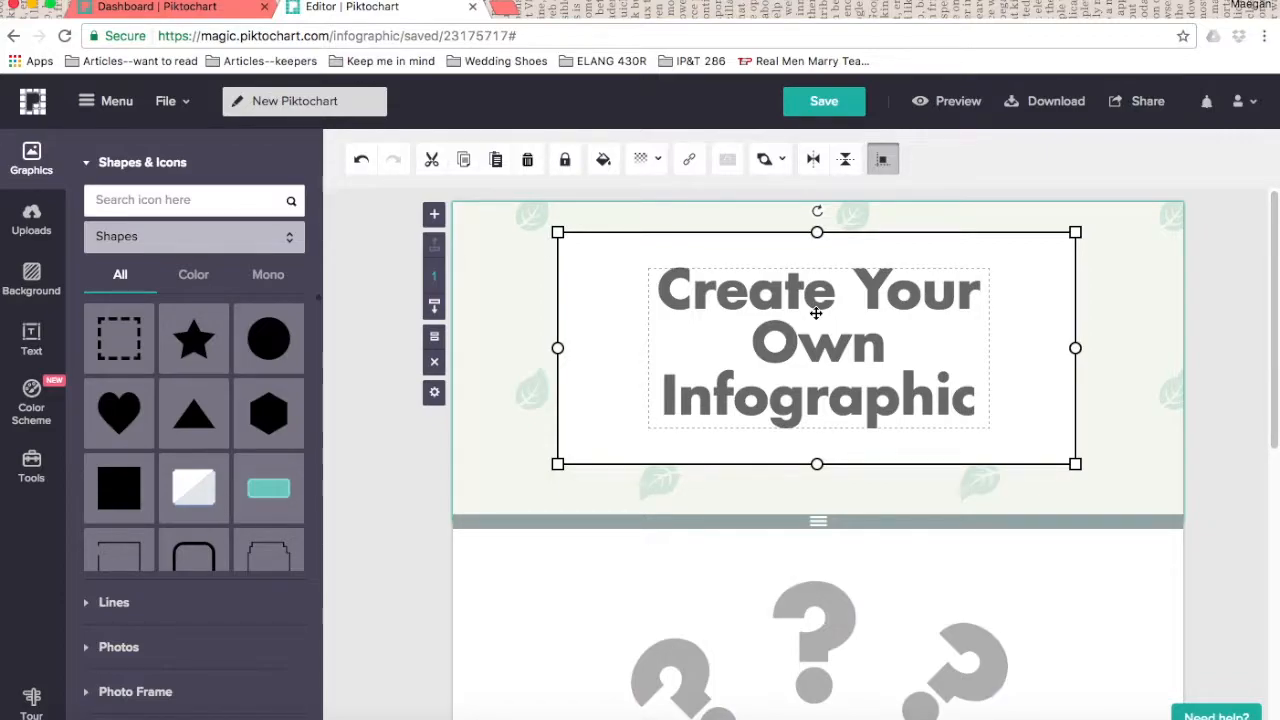
{"action": "left_click", "coordinate": [487, 280]}
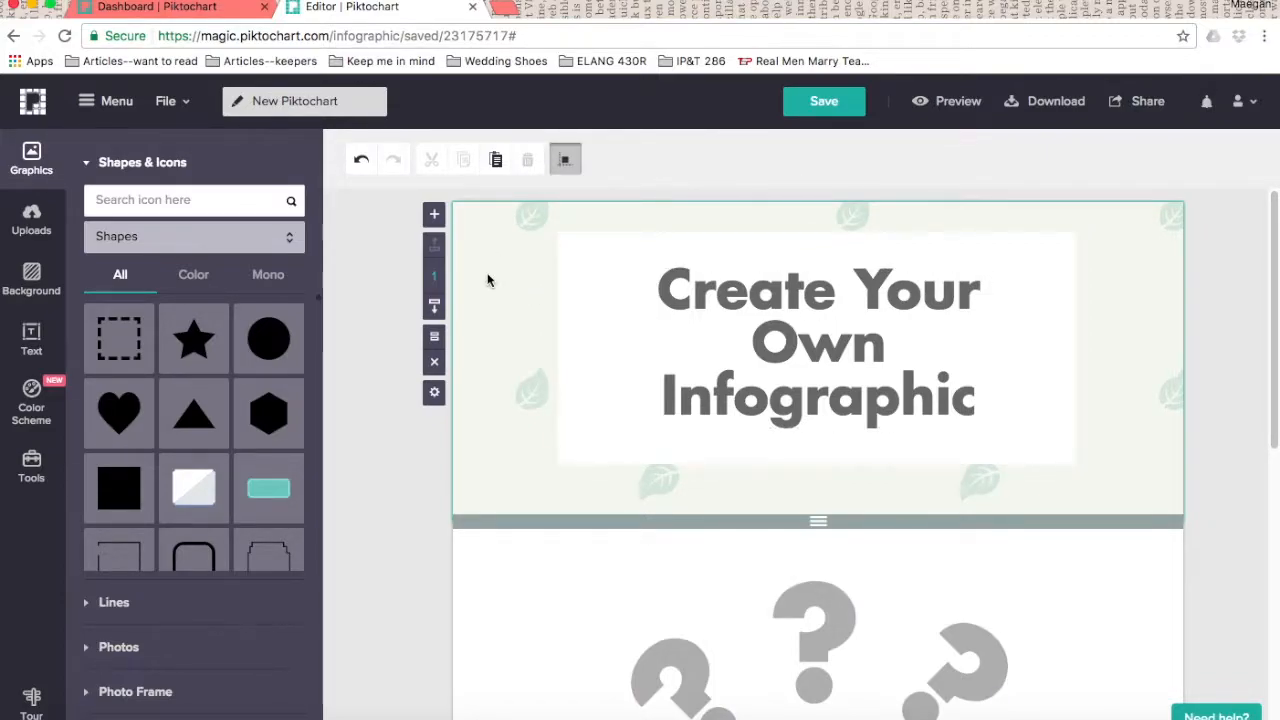
Set the title block's background to the widely spaced red-and-blue star pattern.
{"action": "left_click", "coordinate": [31, 280]}
{"action": "left_click", "coordinate": [127, 489]}
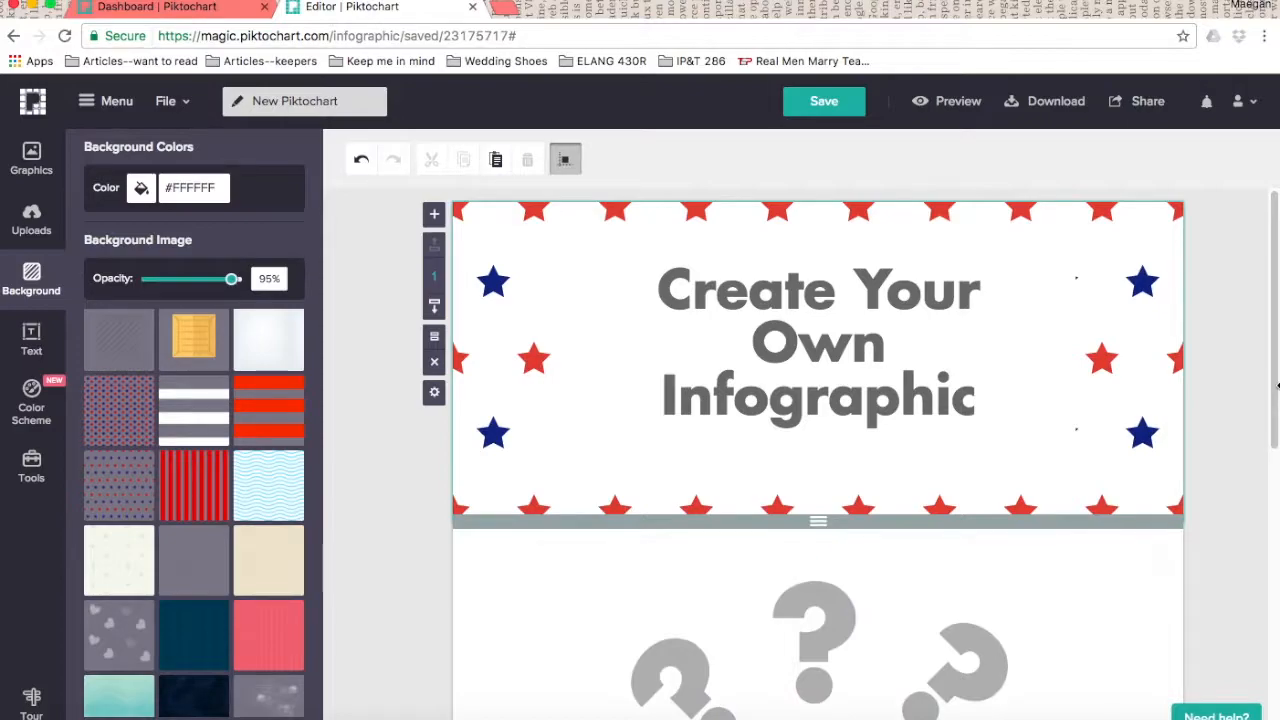
{"action": "scroll", "coordinate": [1066, 508], "scroll_direction": "down", "scroll_amount": 3}
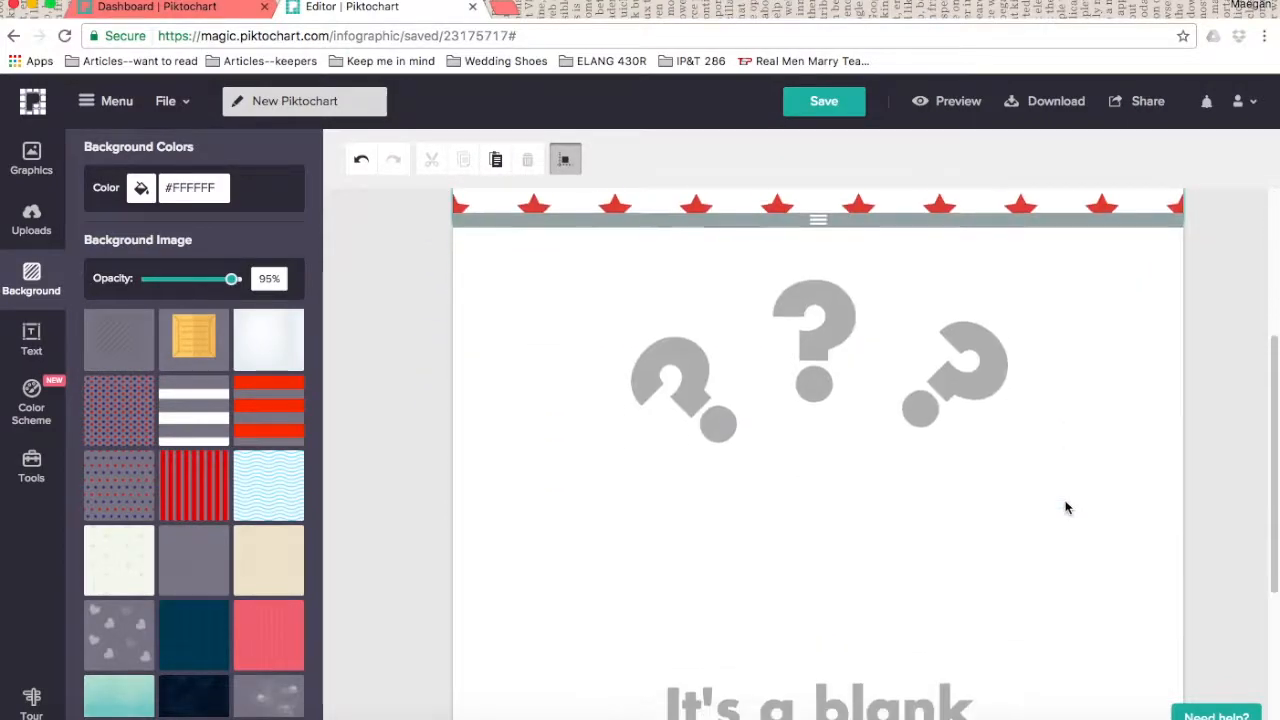
{"action": "scroll", "coordinate": [1066, 508], "scroll_direction": "up", "scroll_amount": 3}
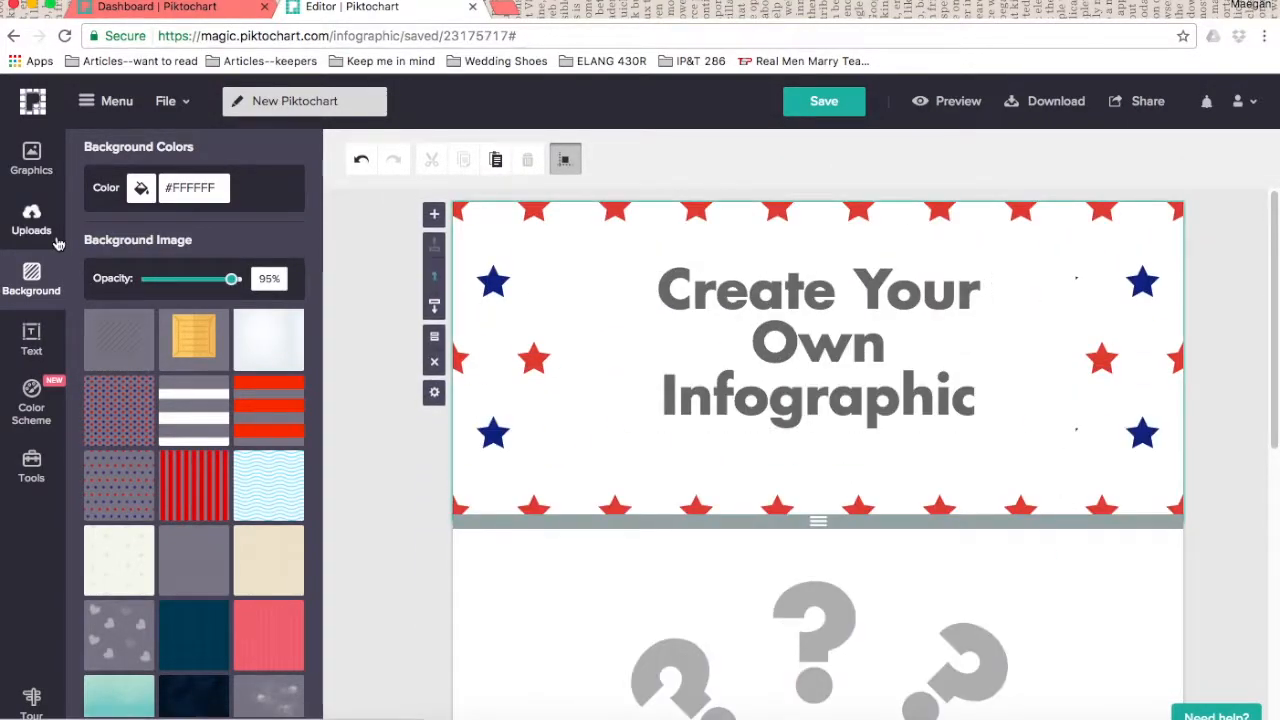
Replace the title text with "Type My Own Text".
{"action": "left_click", "coordinate": [31, 340]}
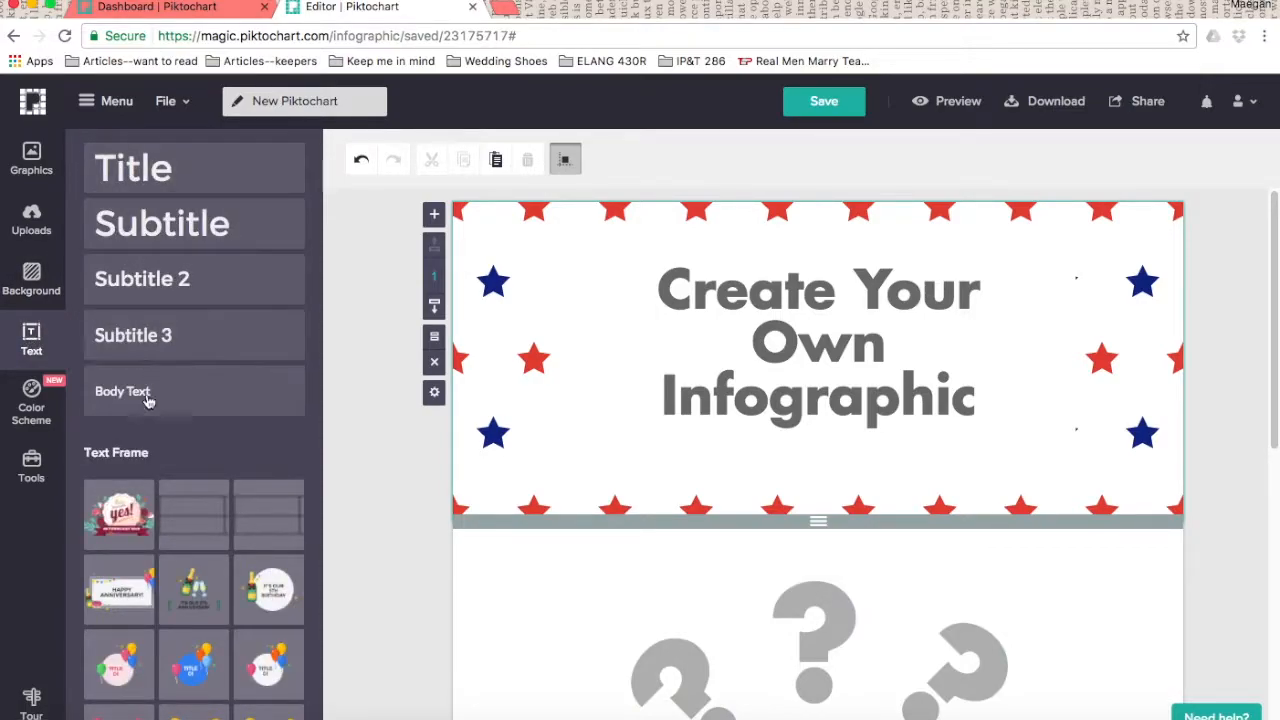
{"action": "double_click", "coordinate": [818, 343]}
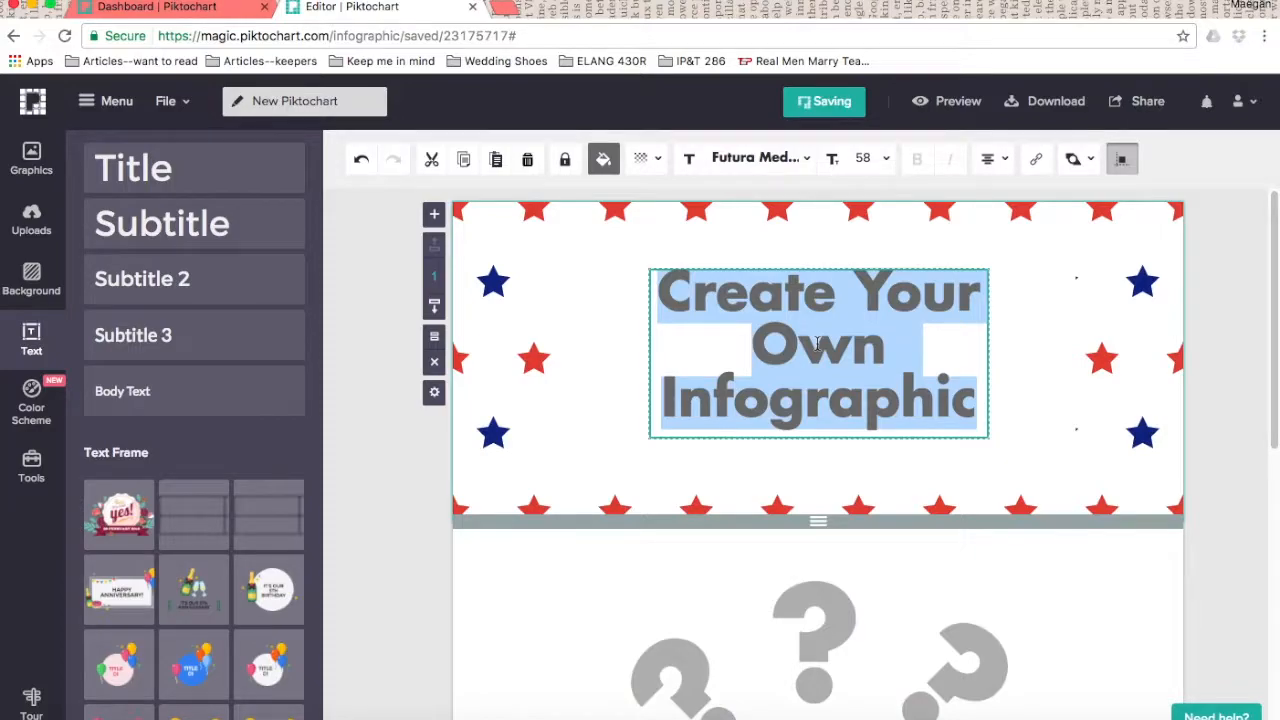
{"action": "type", "text": "Type My Own Text"}
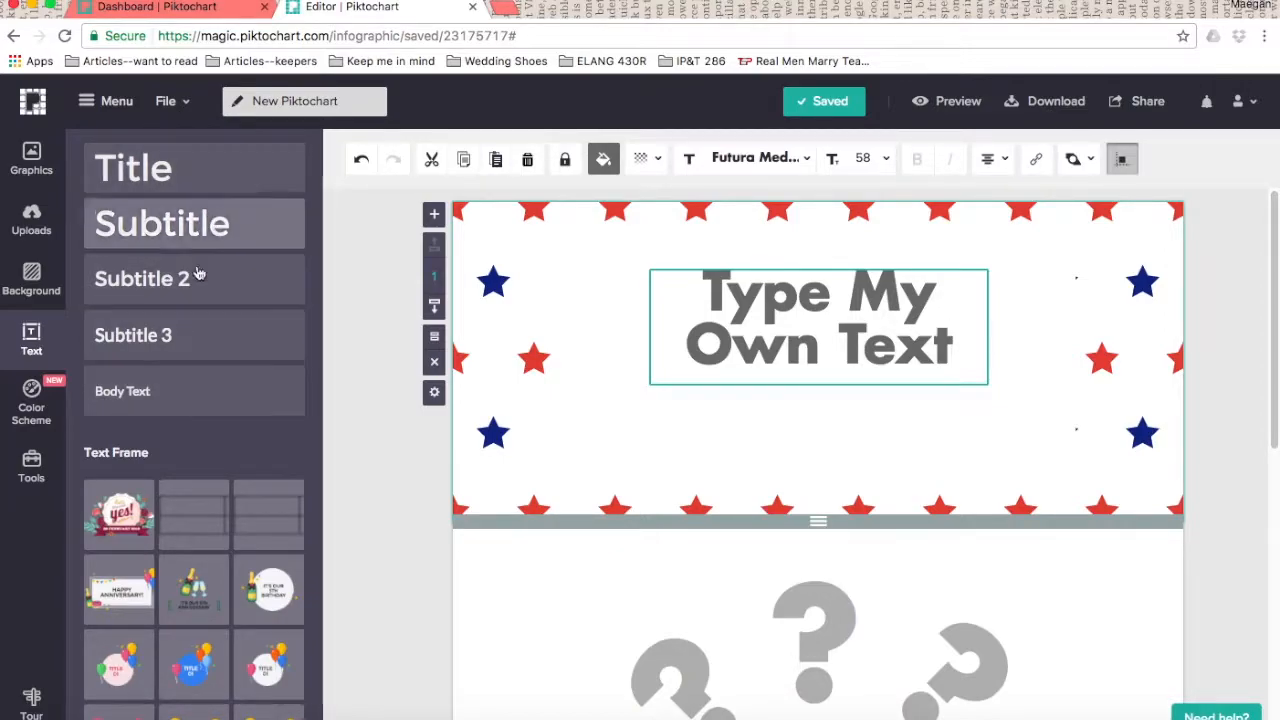
Add a body text box to the title block and move it below the title.
{"action": "left_click", "coordinate": [190, 408]}
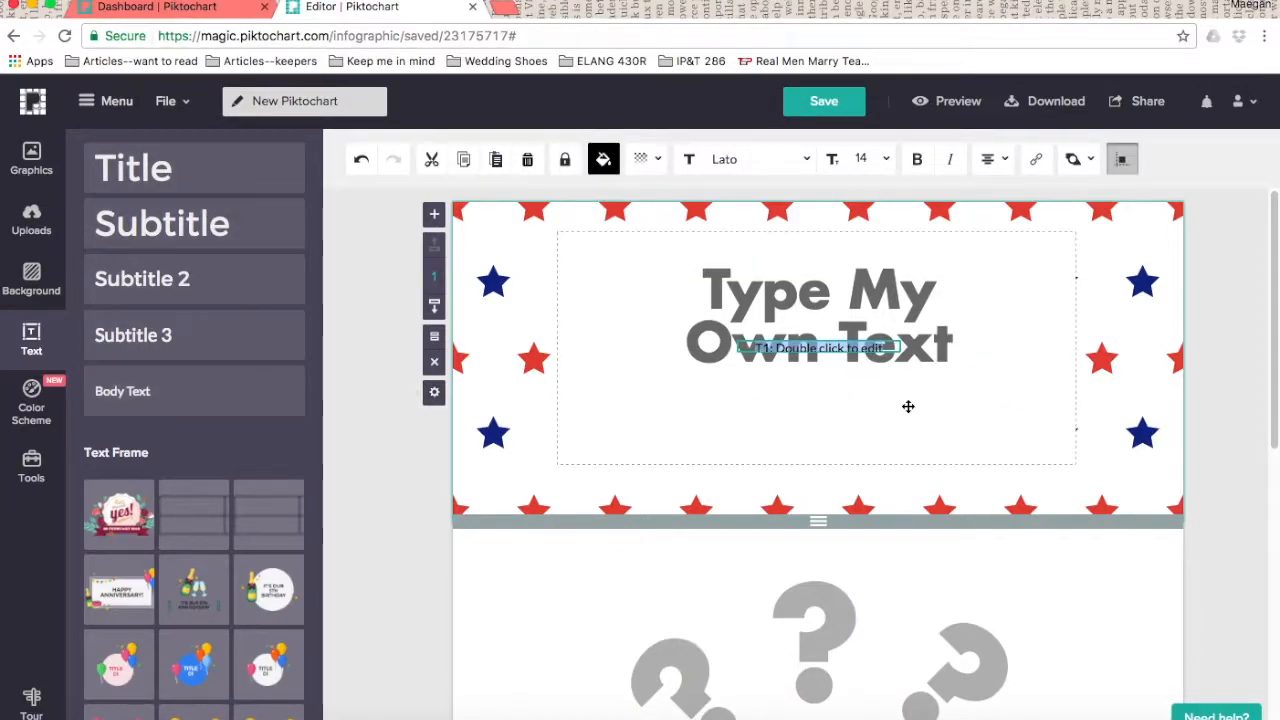
{"action": "left_click_drag", "start_coordinate": [827, 353], "coordinate": [827, 418]}
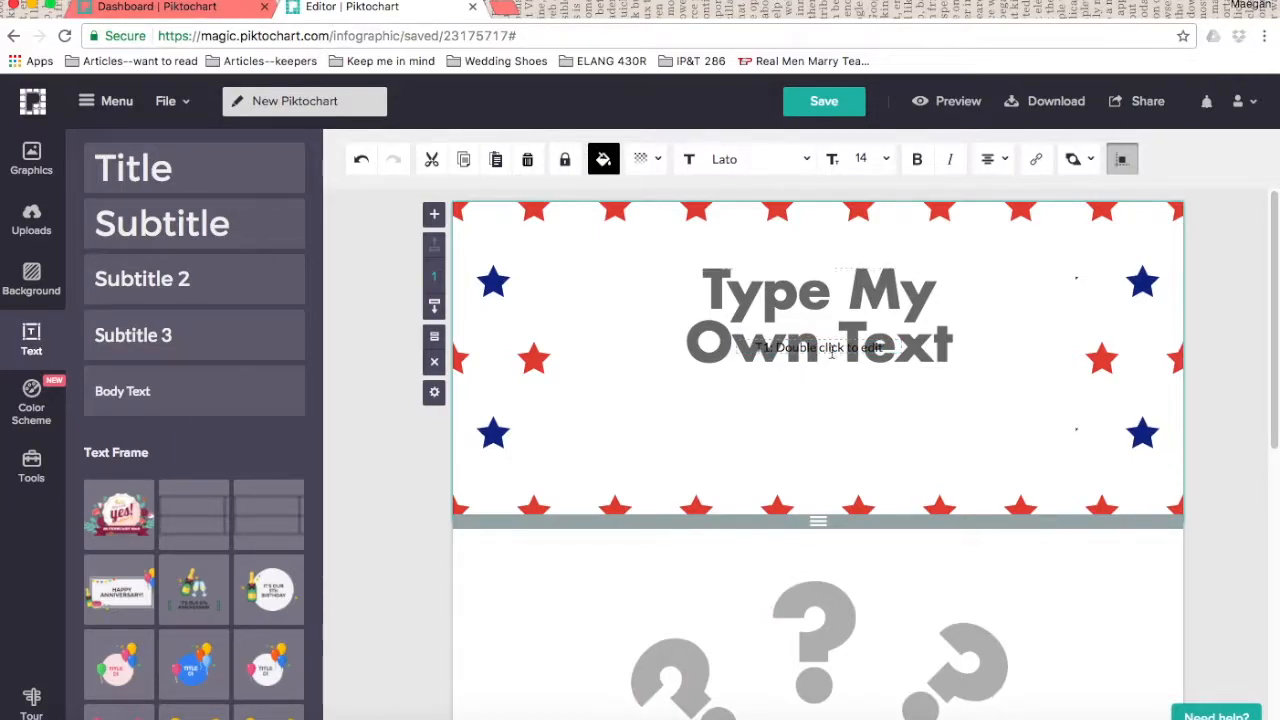
{"action": "left_click", "coordinate": [831, 341]}
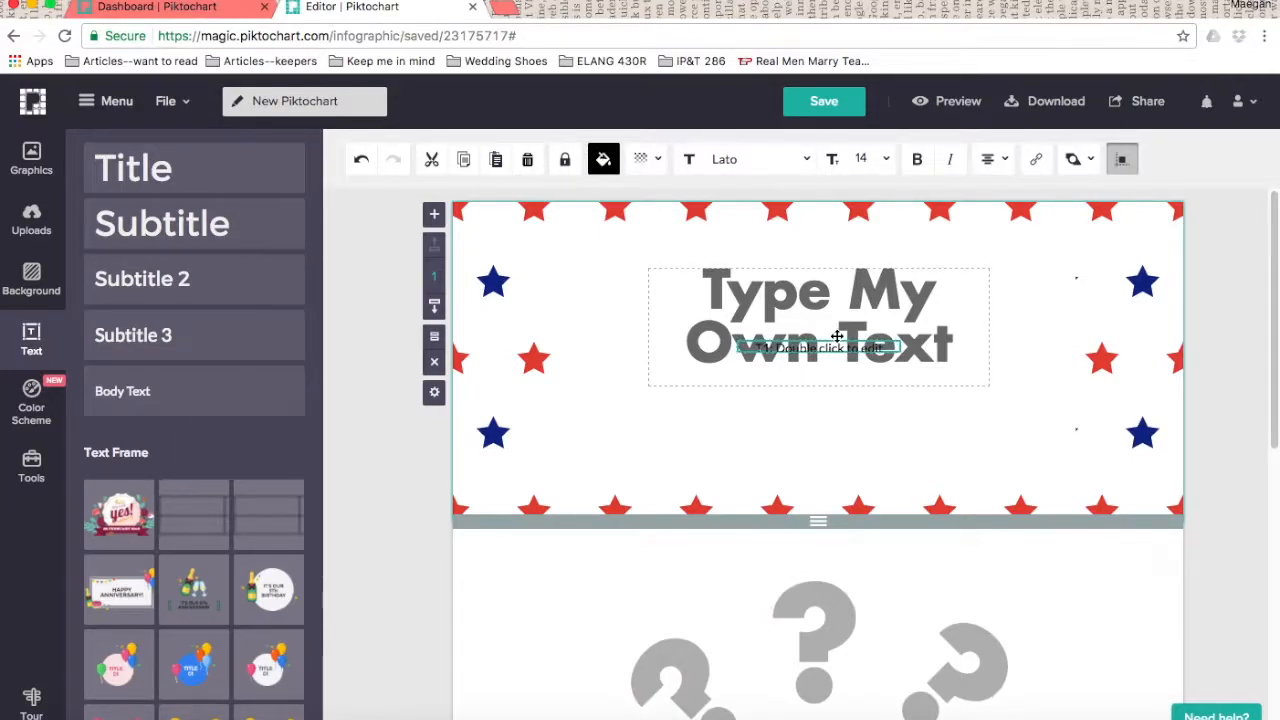
{"action": "left_click", "coordinate": [837, 340]}
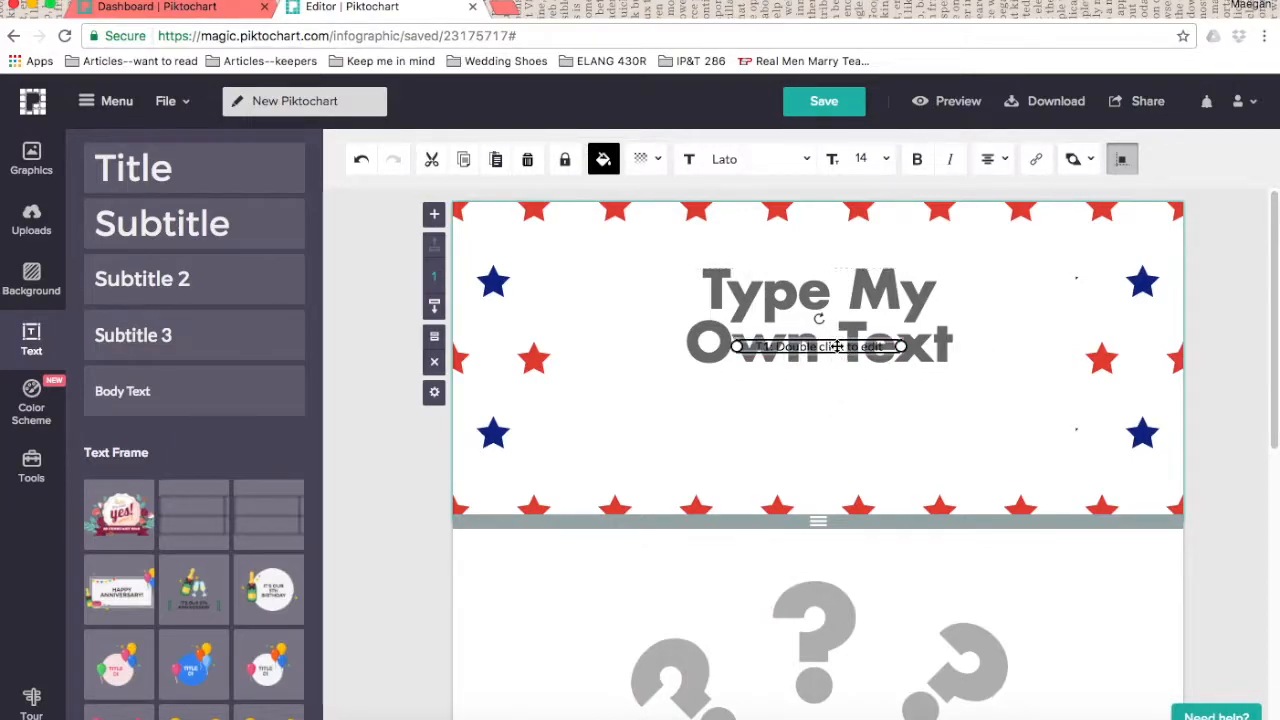
{"action": "left_click_drag", "start_coordinate": [834, 344], "coordinate": [820, 421]}
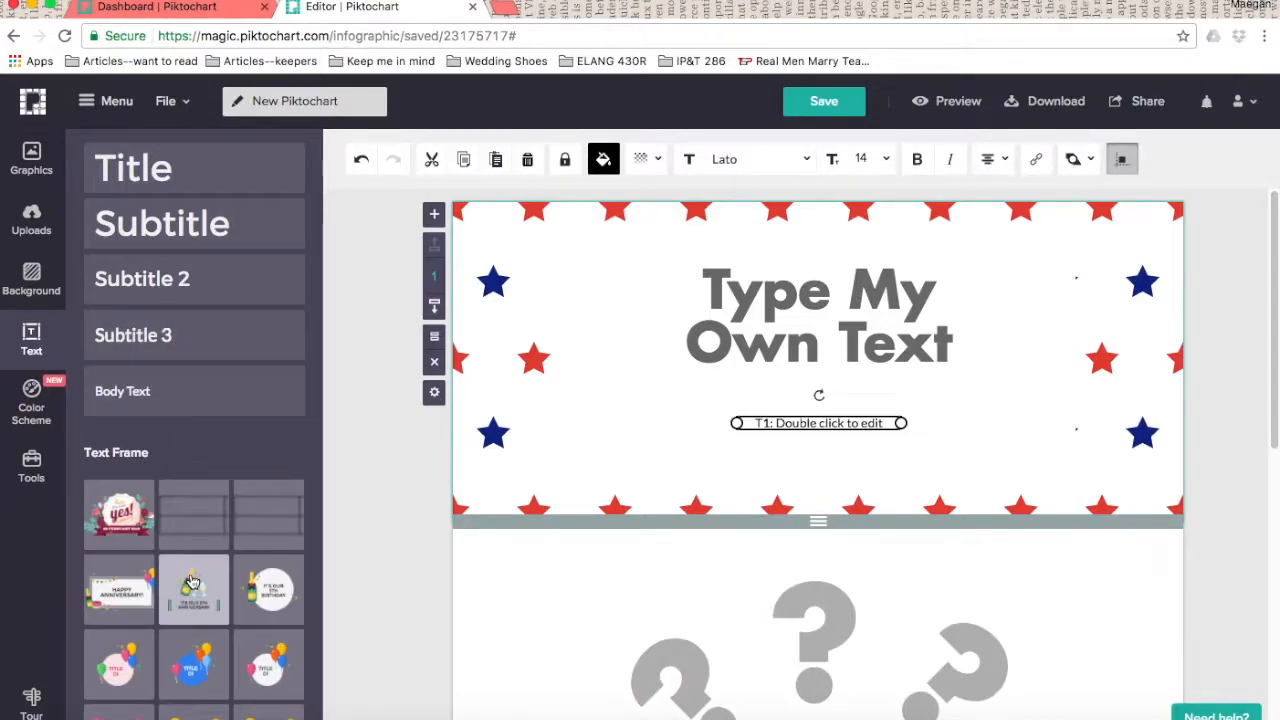
Look through the text frames, the color scheme options, and the chart, map and video tools.
{"action": "scroll", "coordinate": [192, 582], "scroll_direction": "down", "scroll_amount": 2}
{"action": "scroll", "coordinate": [192, 582], "scroll_direction": "down", "scroll_amount": 2}
{"action": "scroll", "coordinate": [192, 582], "scroll_direction": "up", "scroll_amount": 5}
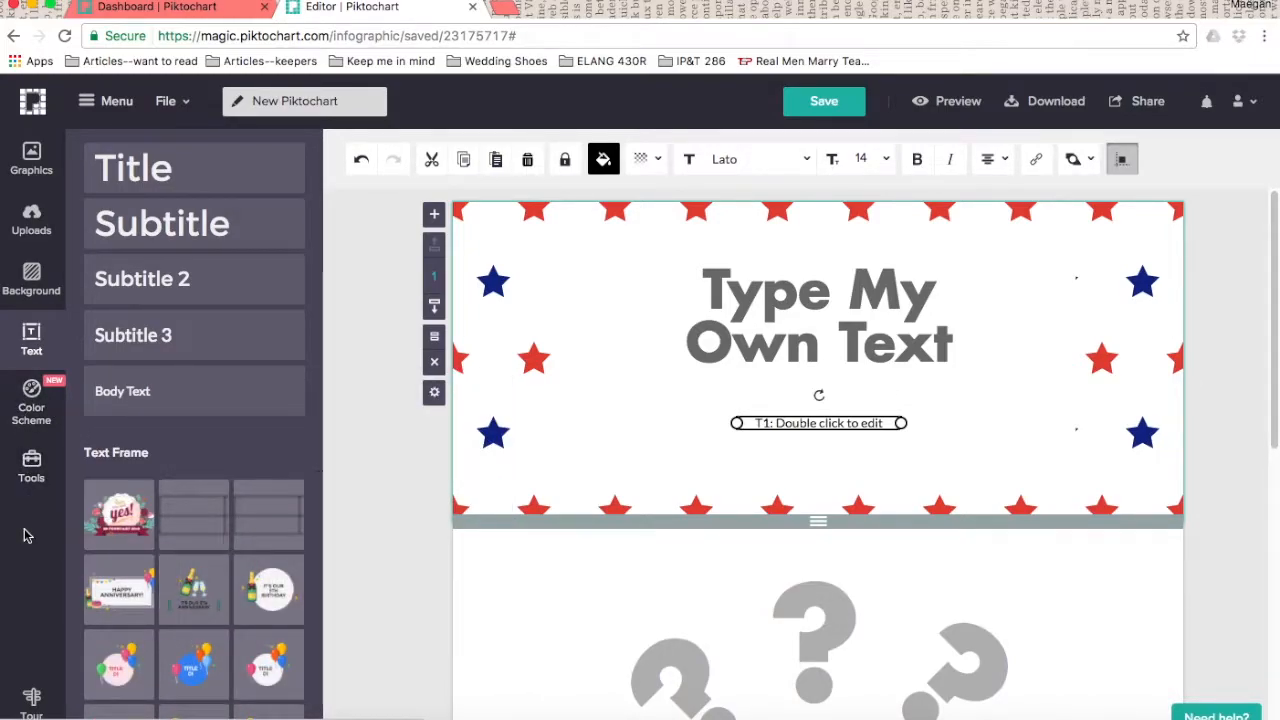
{"action": "left_click", "coordinate": [32, 398]}
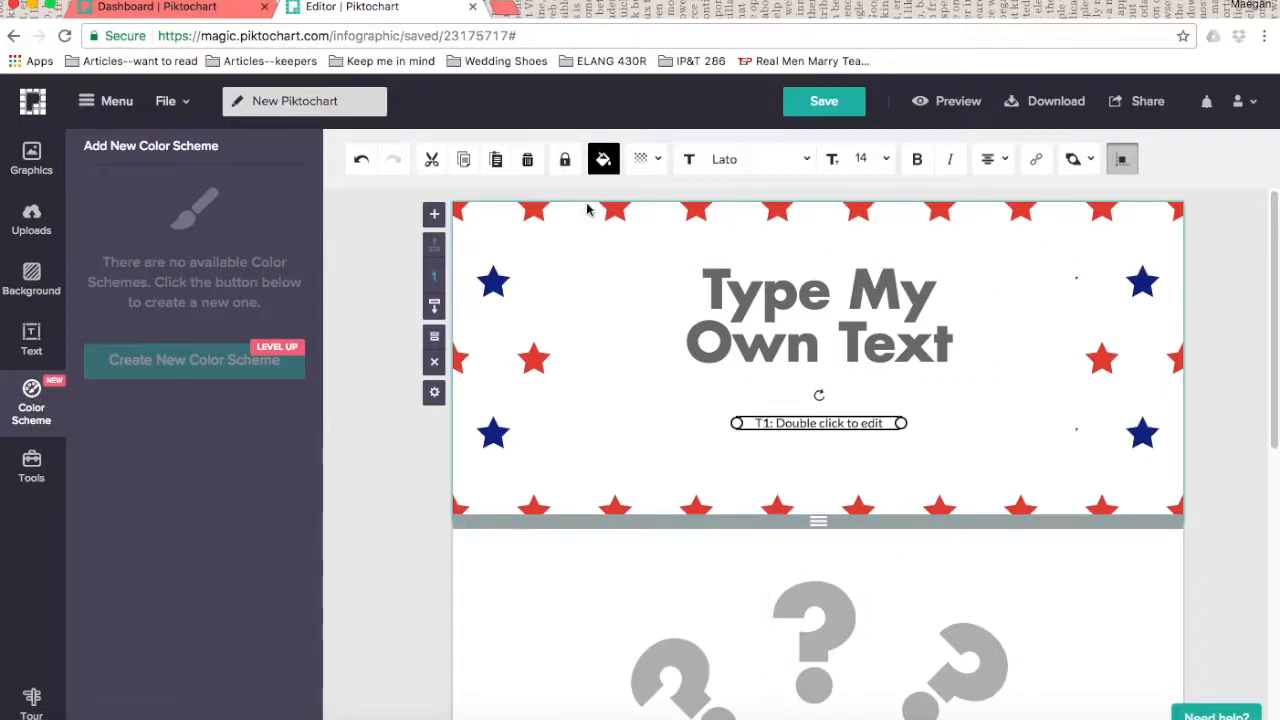
{"action": "left_click", "coordinate": [32, 466]}
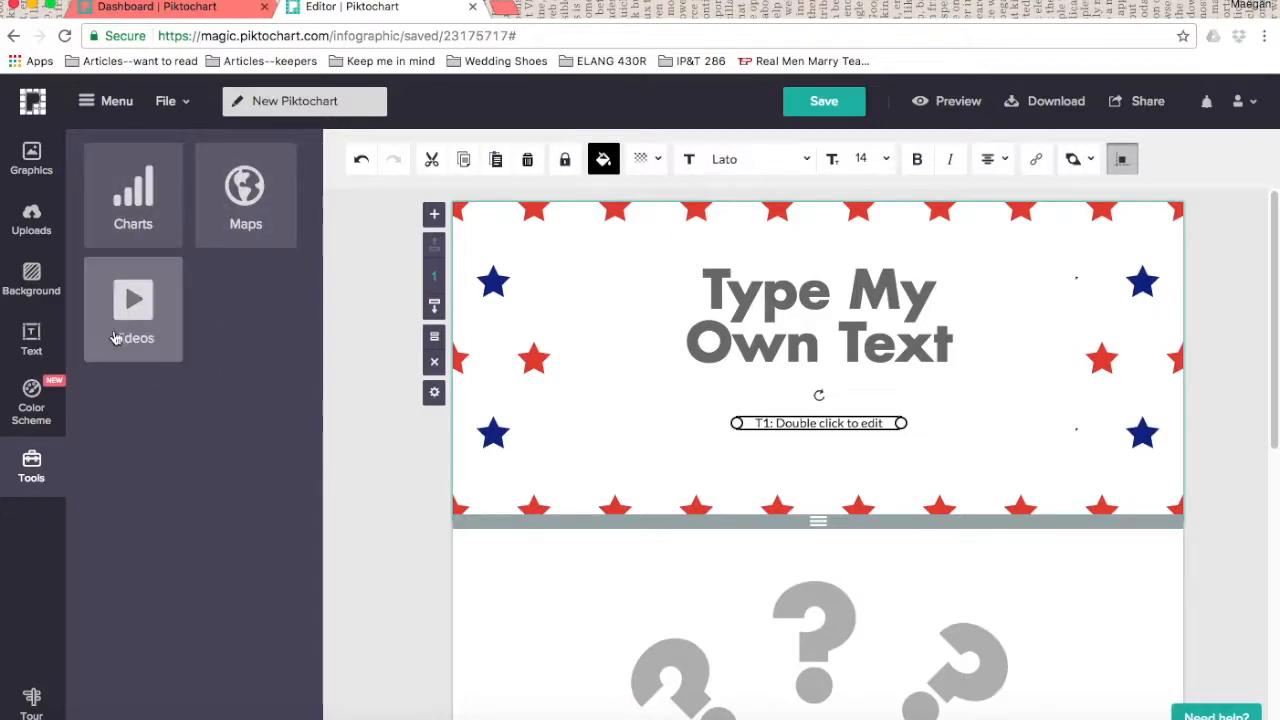
{"action": "left_click", "coordinate": [32, 158]}
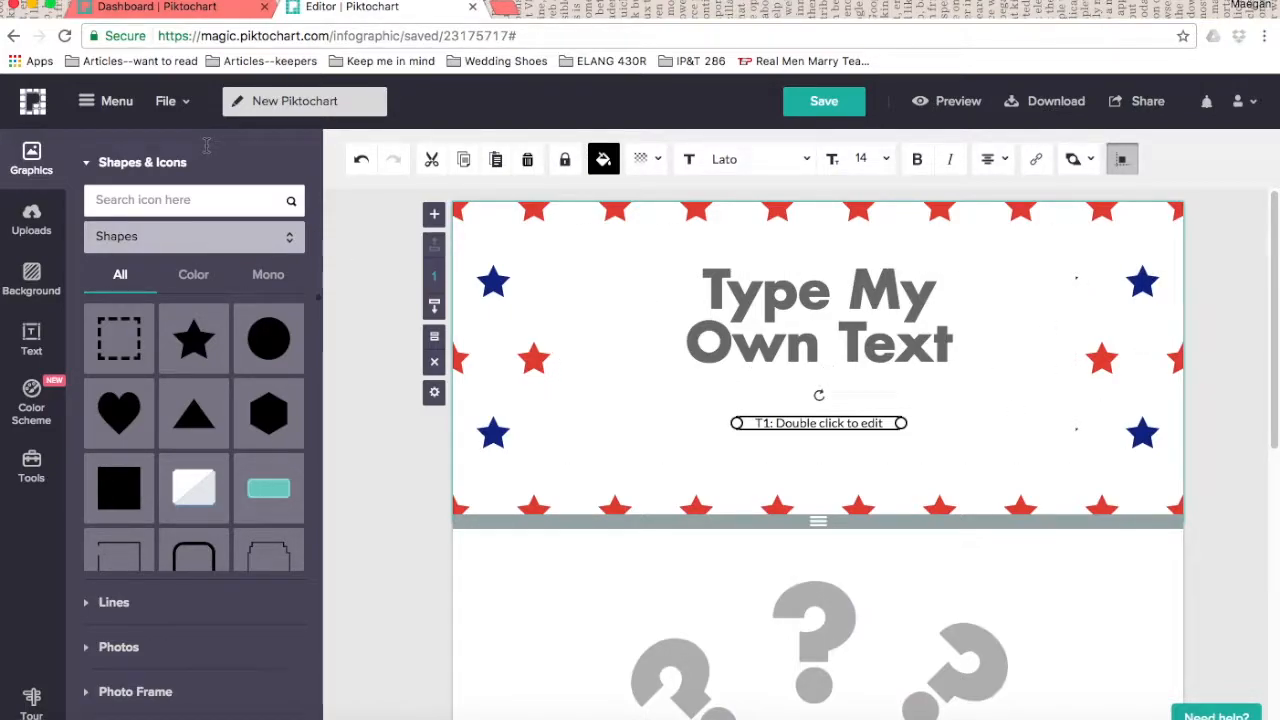
Leave the blank infographic without saving and return to the dashboard.
{"action": "left_click", "coordinate": [84, 101]}
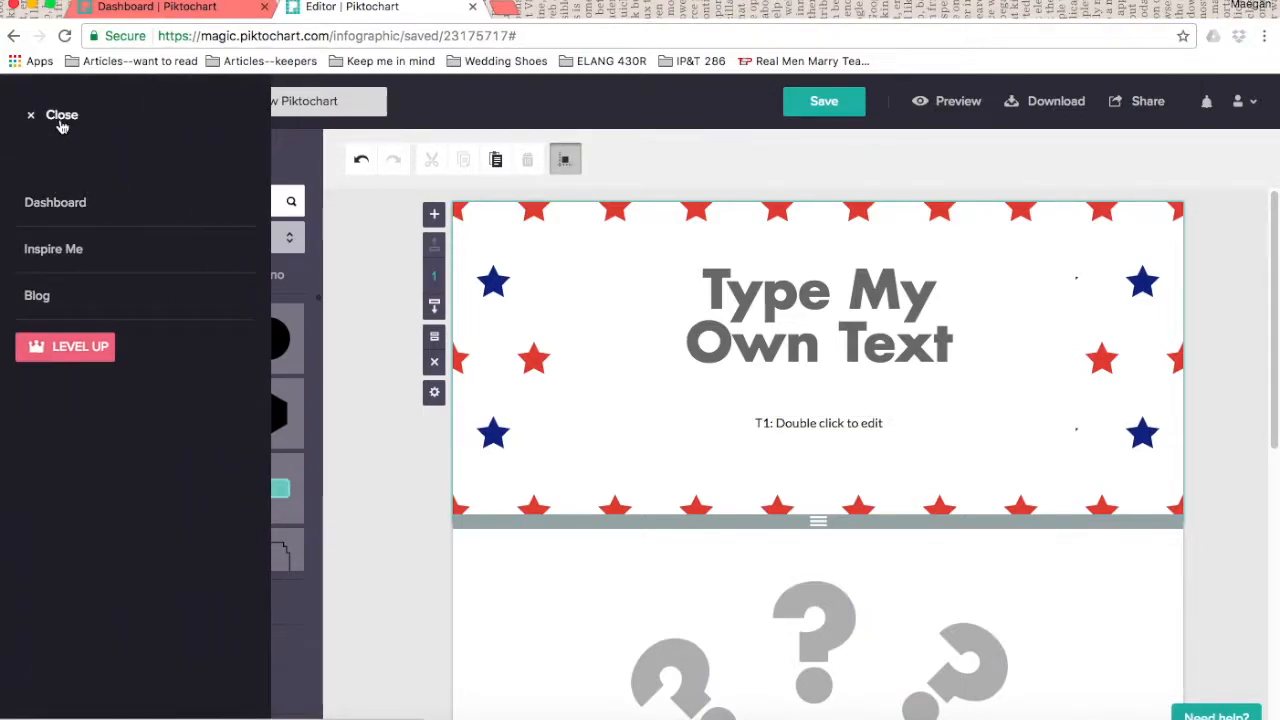
{"action": "left_click", "coordinate": [52, 205]}
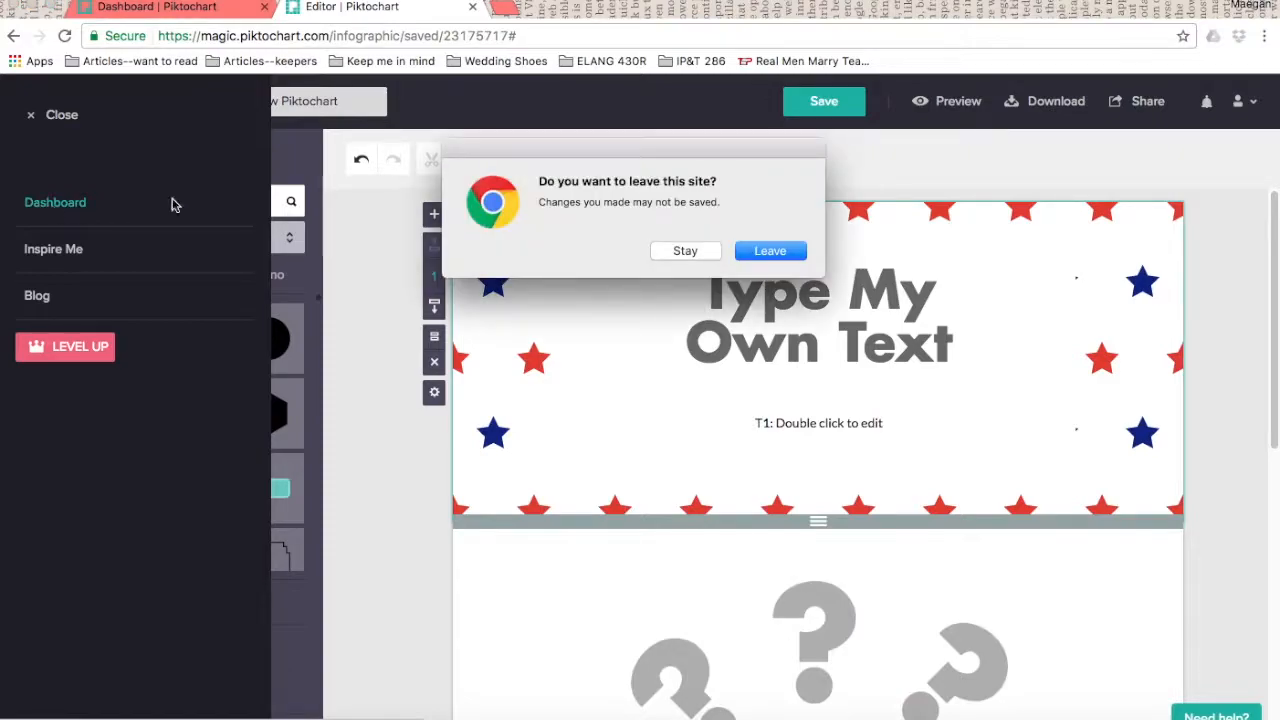
{"action": "left_click", "coordinate": [770, 251]}
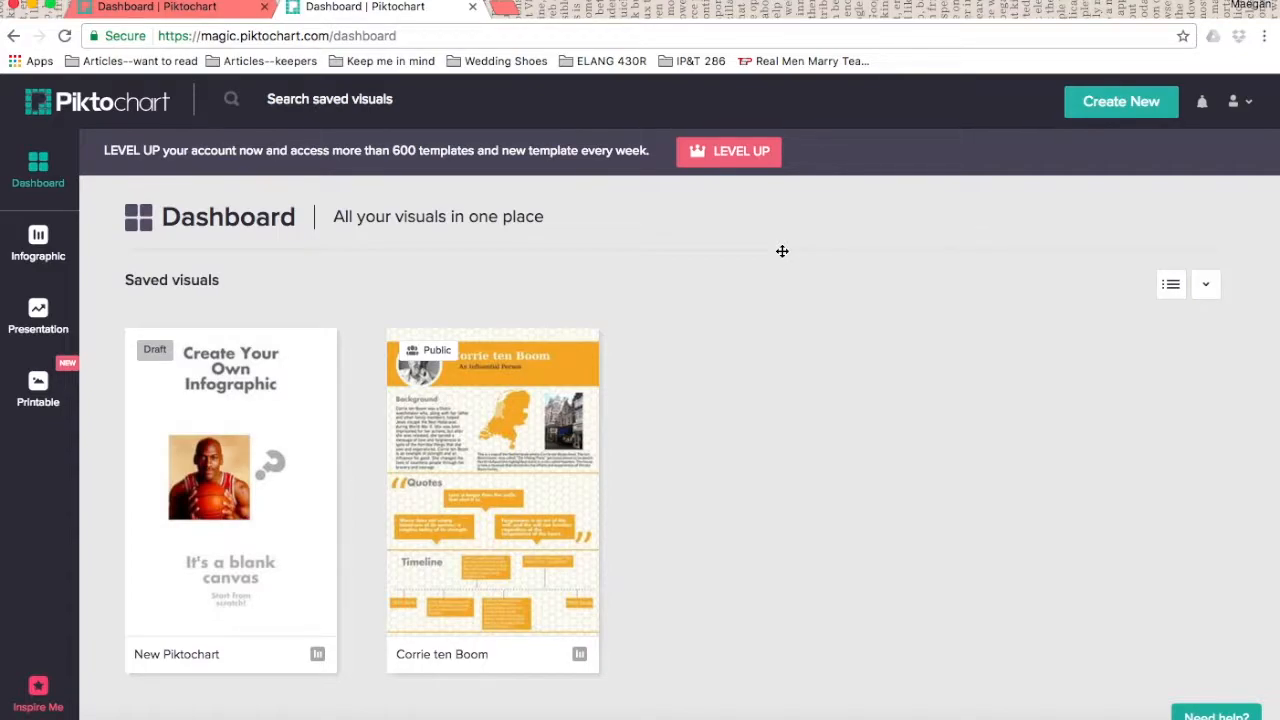
Browse the free infographic templates and open a new infographic from the "About Me" template.
{"action": "left_click", "coordinate": [46, 250]}
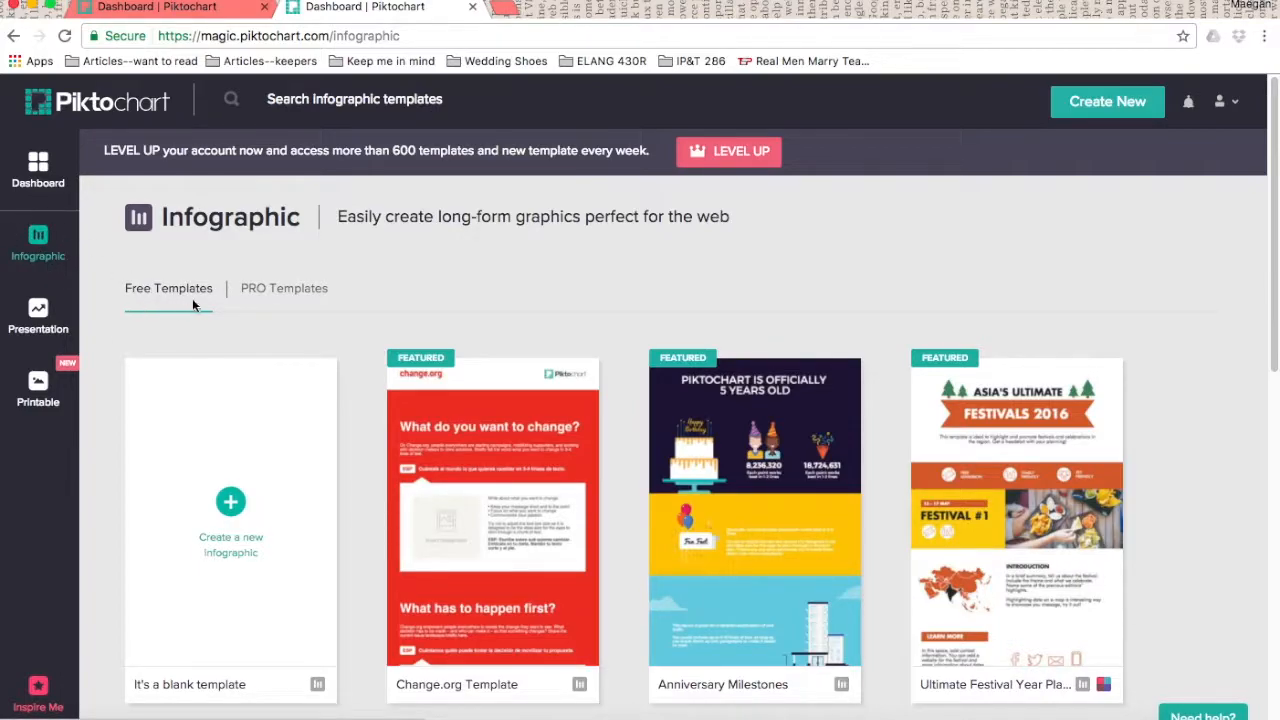
{"action": "mouse_move", "coordinate": [1030, 488]}
{"action": "scroll", "coordinate": [1172, 500], "scroll_direction": "down", "scroll_amount": 3}
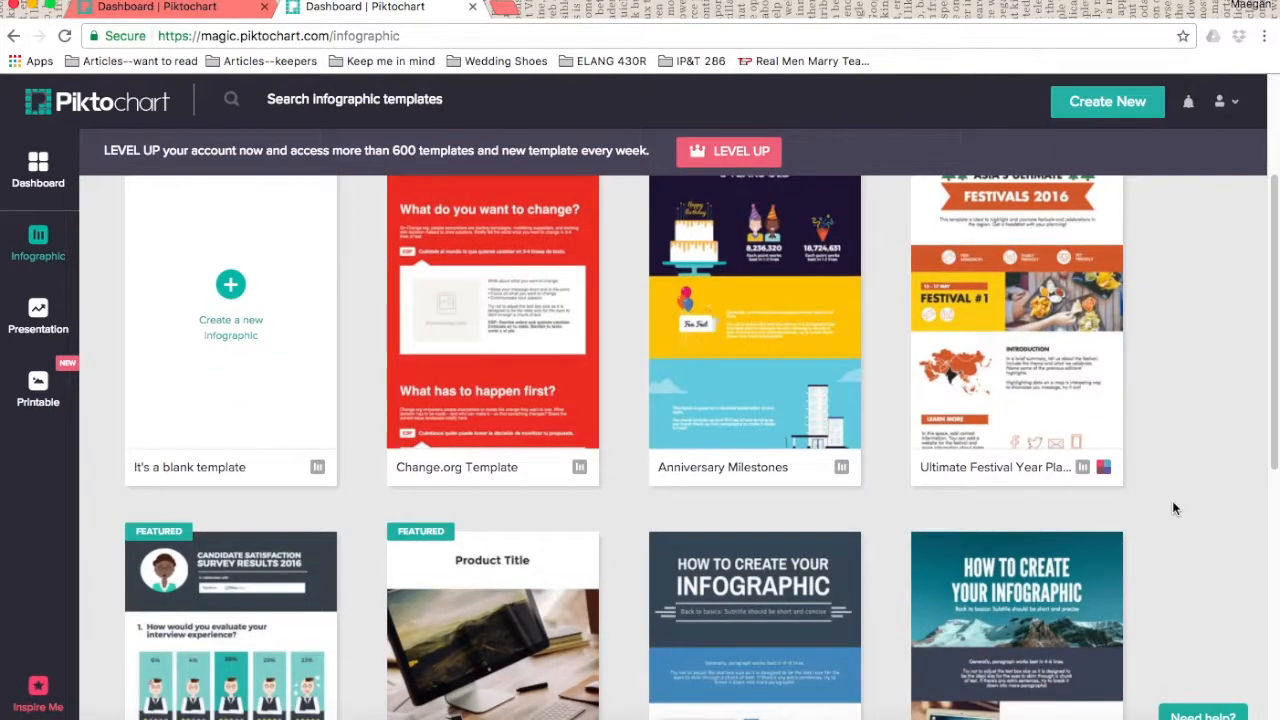
{"action": "scroll", "coordinate": [1173, 508], "scroll_direction": "down", "scroll_amount": 5}
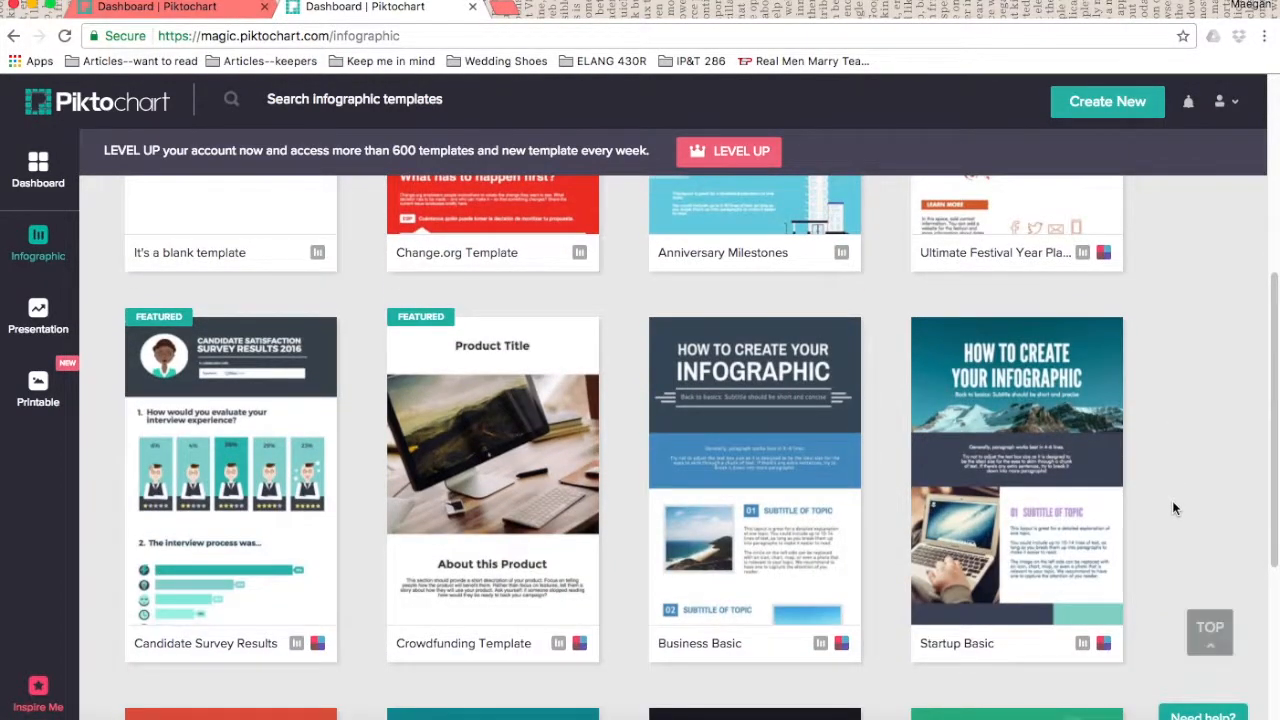
{"action": "scroll", "coordinate": [1173, 508], "scroll_direction": "down", "scroll_amount": 2}
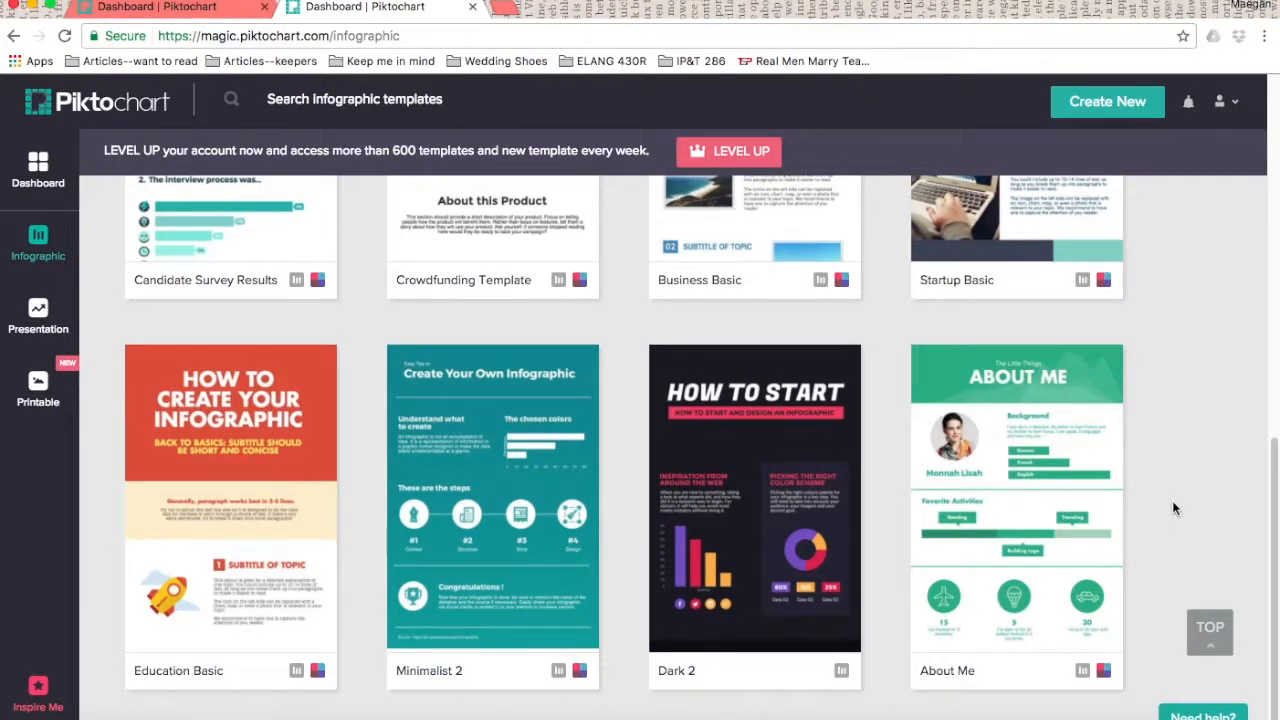
{"action": "scroll", "coordinate": [1181, 386], "scroll_direction": "up", "scroll_amount": 1}
{"action": "scroll", "coordinate": [1181, 386], "scroll_direction": "down", "scroll_amount": 1}
{"action": "mouse_move", "coordinate": [1012, 388]}
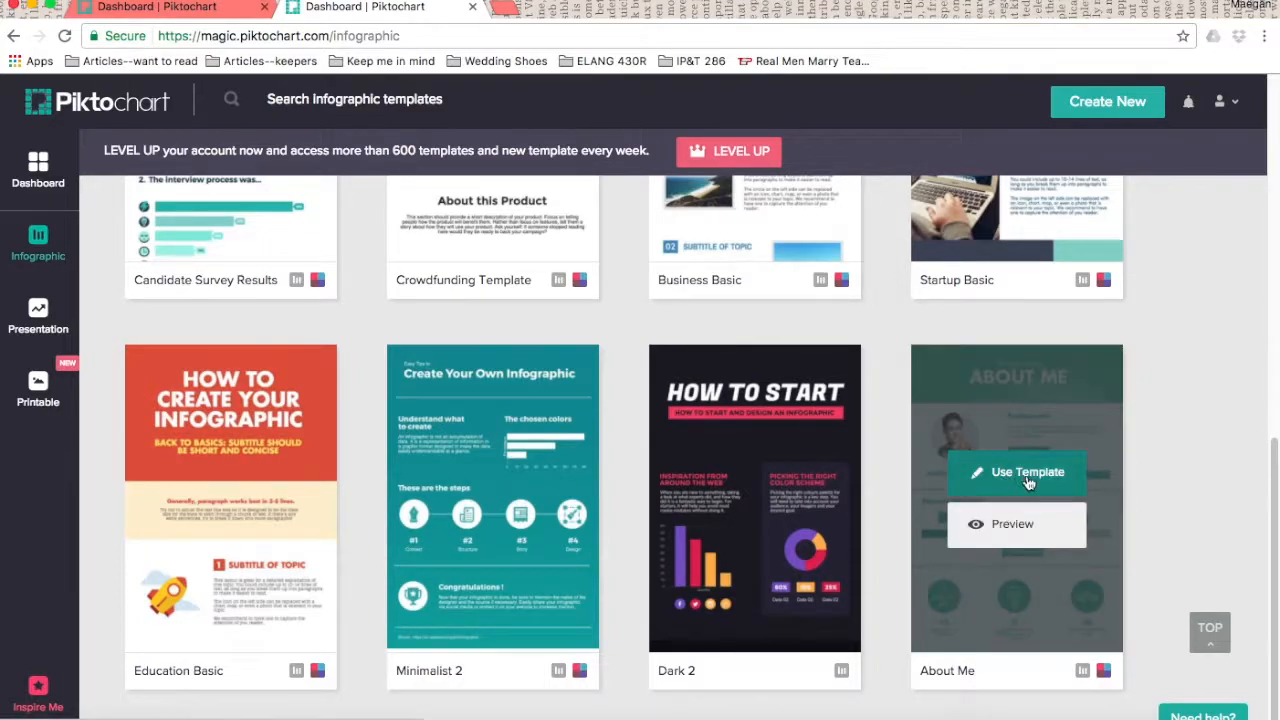
{"action": "left_click", "coordinate": [1028, 480]}
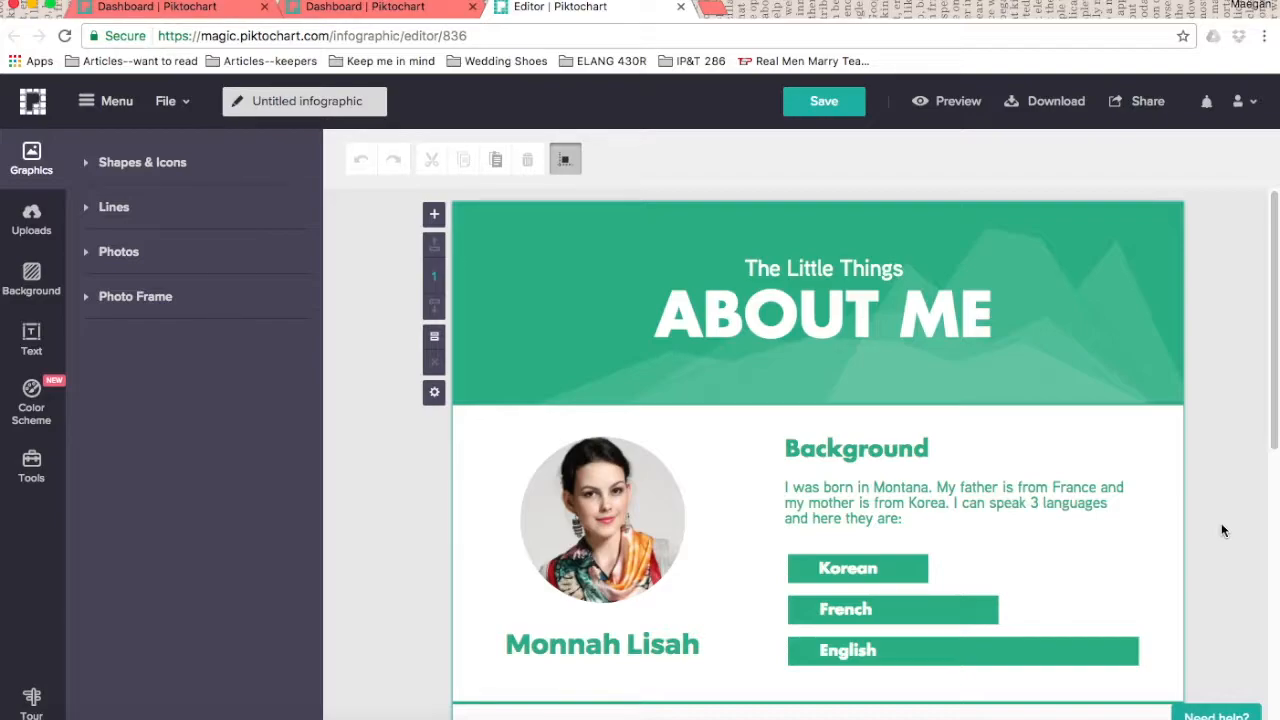
{"action": "scroll", "coordinate": [1221, 530], "scroll_direction": "down", "scroll_amount": 7}
{"action": "scroll", "coordinate": [1221, 530], "scroll_direction": "up", "scroll_amount": 7}
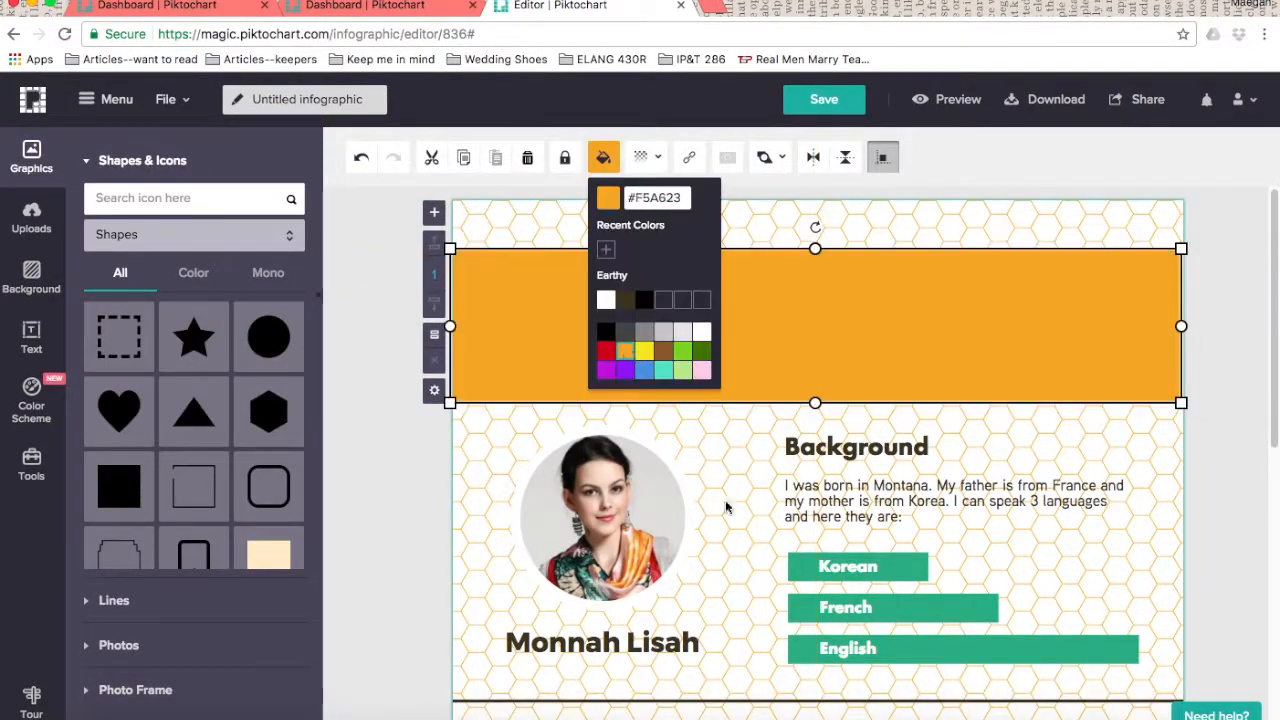
Add the title "Corie ten Boom" to the orange banner and make it white and bold.
{"action": "left_click", "coordinate": [727, 507]}
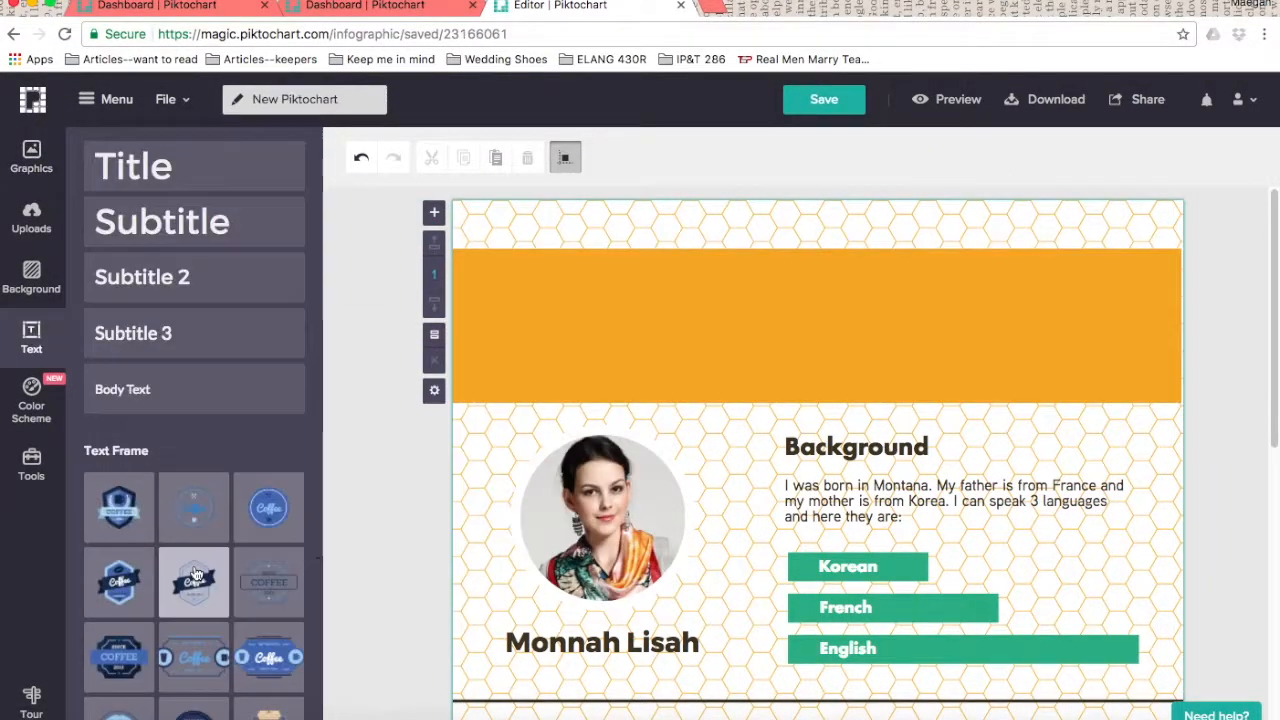
{"action": "left_click", "coordinate": [133, 166]}
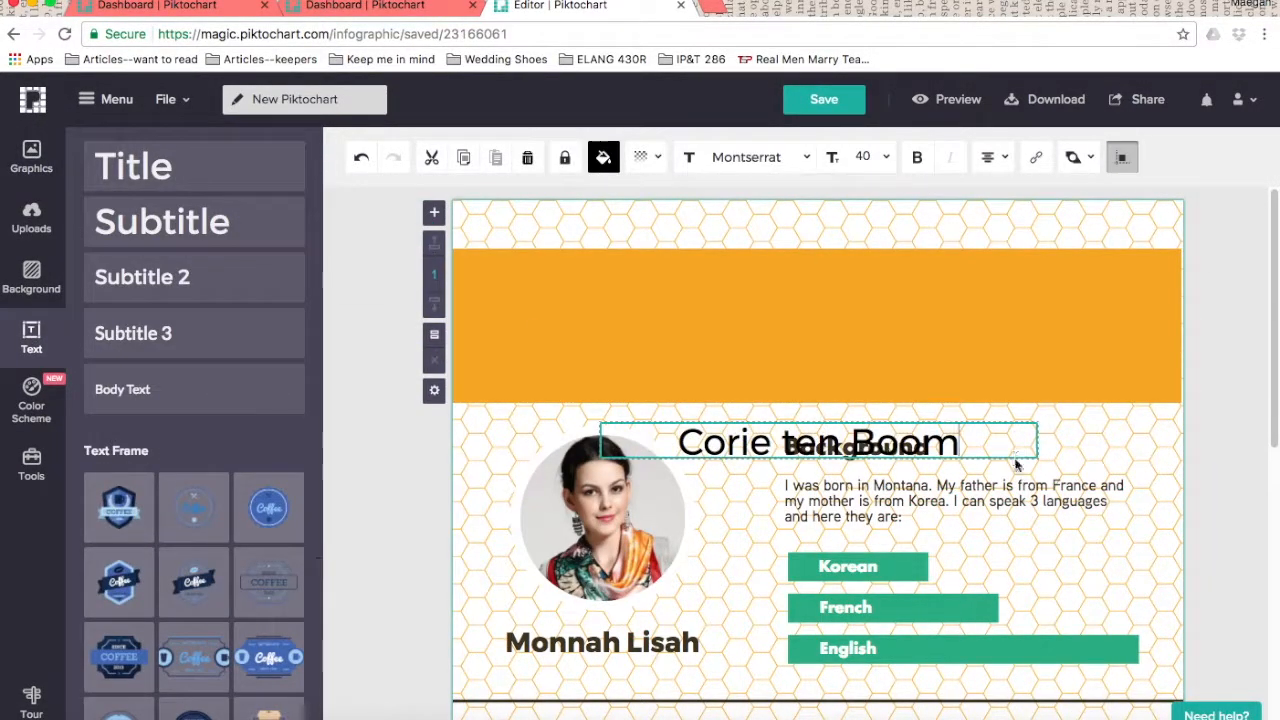
{"action": "left_click_drag", "start_coordinate": [133, 166], "coordinate": [808, 328]}
{"action": "type", "text": "Corie ten Boom"}
{"action": "left_click", "coordinate": [603, 157]}
{"action": "left_click", "coordinate": [917, 157]}
Try the Squada One font on the banner title.
{"action": "left_click", "coordinate": [806, 157]}
{"action": "left_click", "coordinate": [748, 412]}
{"action": "scroll", "coordinate": [748, 412], "scroll_direction": "down", "scroll_amount": 8}
{"action": "left_click", "coordinate": [747, 411]}
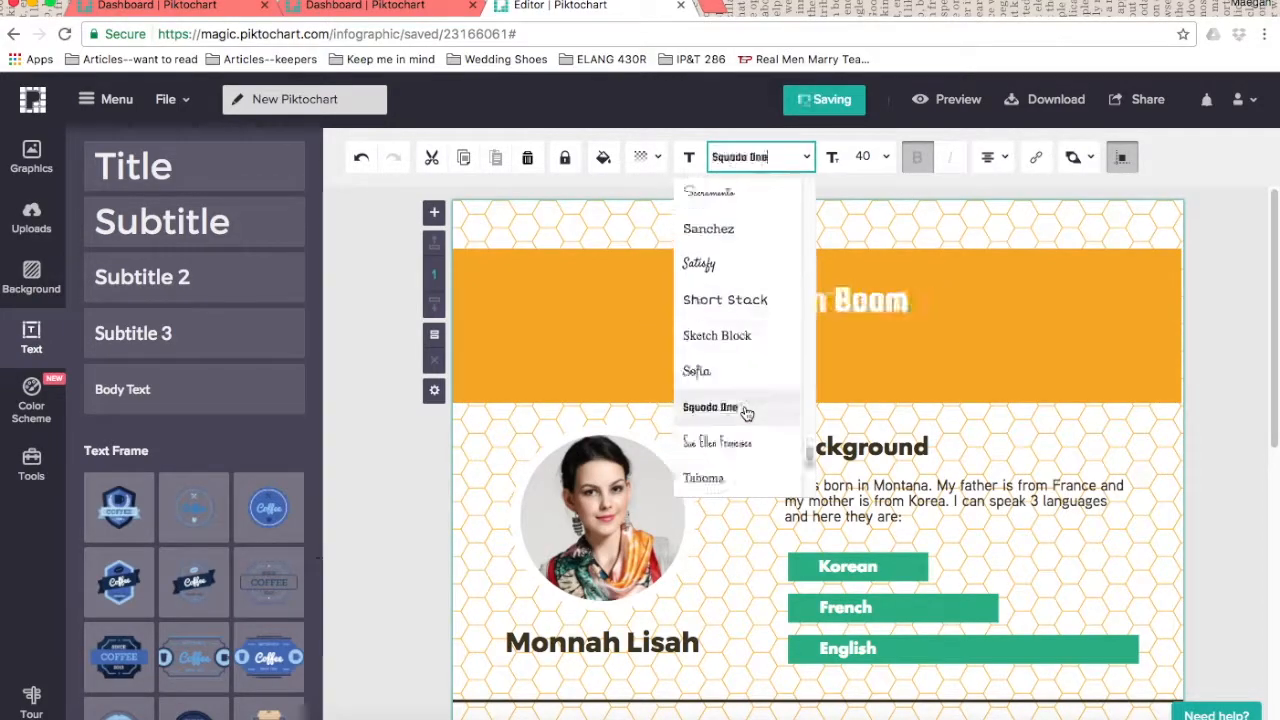
Add the subtitle "An Influential Person" beneath the title on the orange banner.
{"action": "left_click", "coordinate": [162, 221]}
{"action": "left_click_drag", "start_coordinate": [800, 444], "coordinate": [752, 345]}
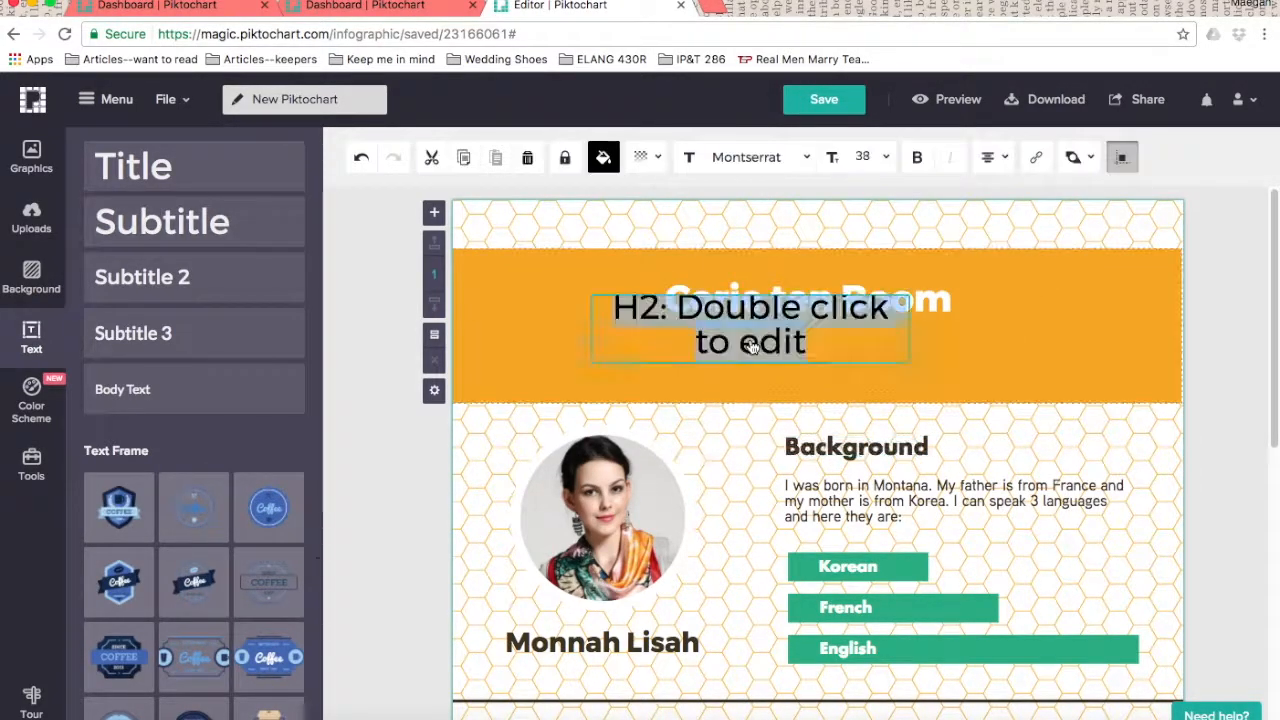
{"action": "type", "text": "An Influential Person"}
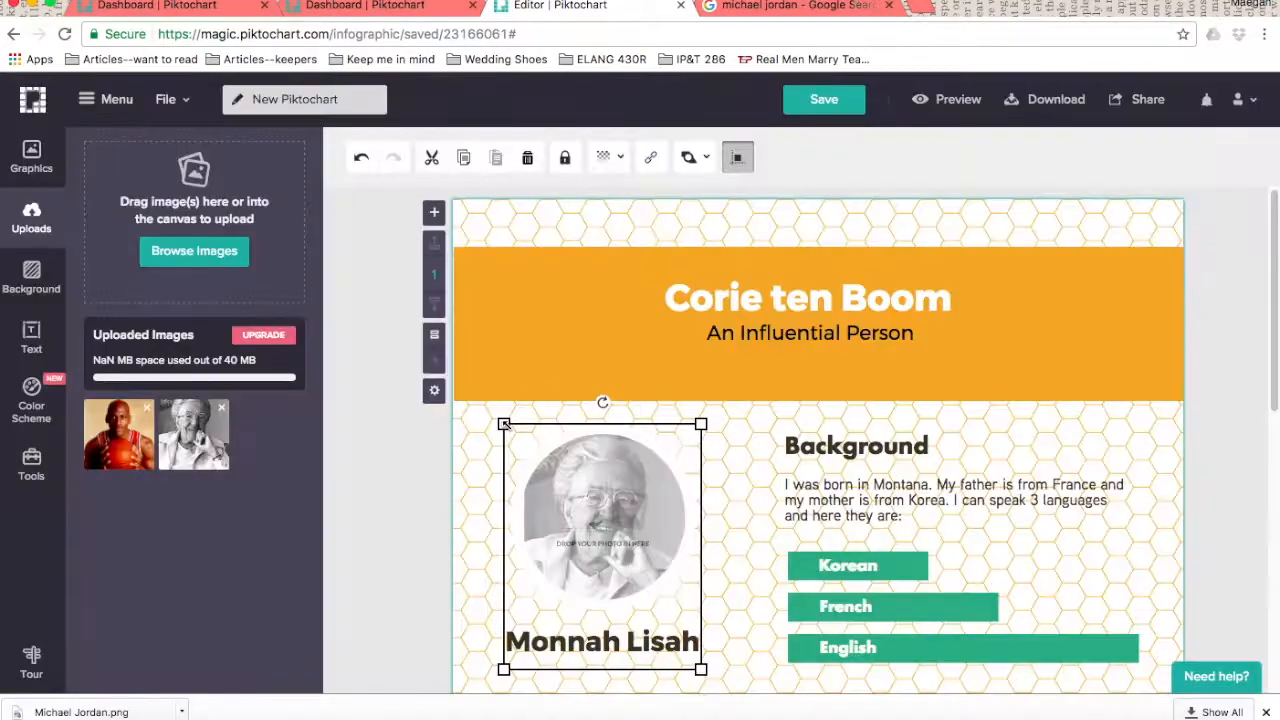
Replace the name below the portrait with "Corie ten Boom" and color it orange.
{"action": "scroll", "coordinate": [785, 540], "scroll_direction": "down", "scroll_amount": 4}
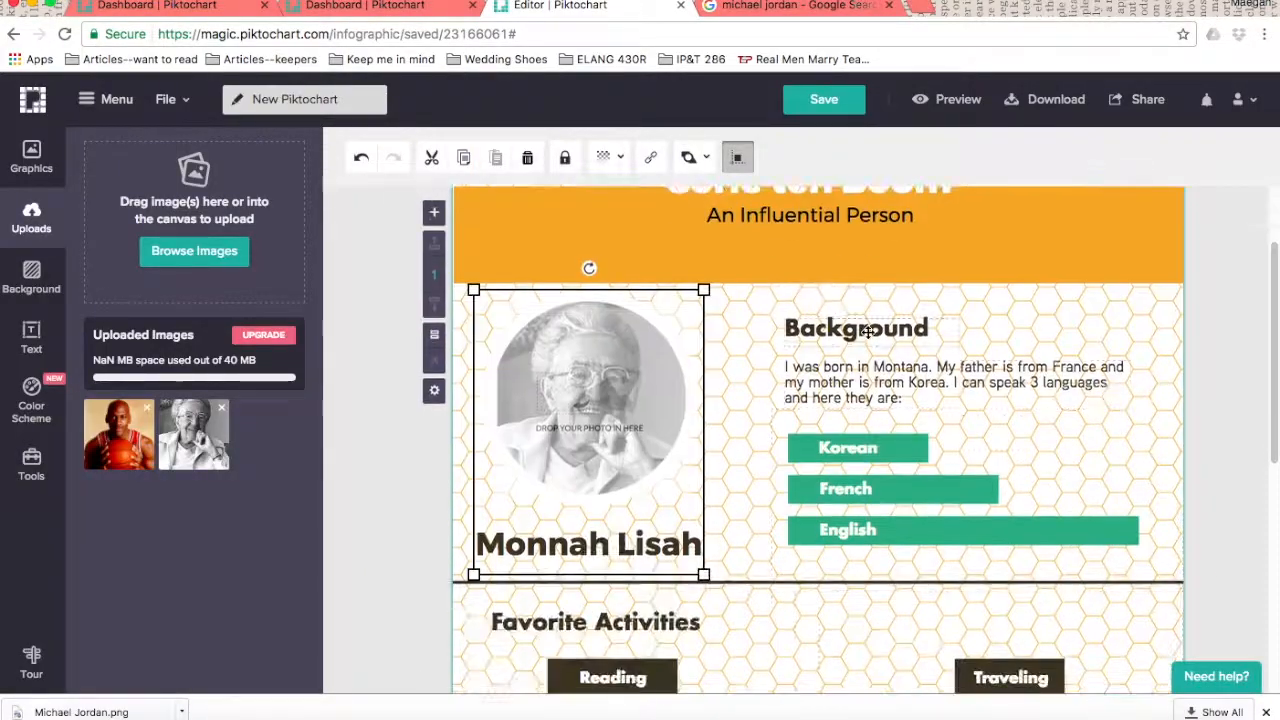
{"action": "scroll", "coordinate": [783, 540], "scroll_direction": "up", "scroll_amount": 2}
{"action": "left_click", "coordinate": [588, 405]}
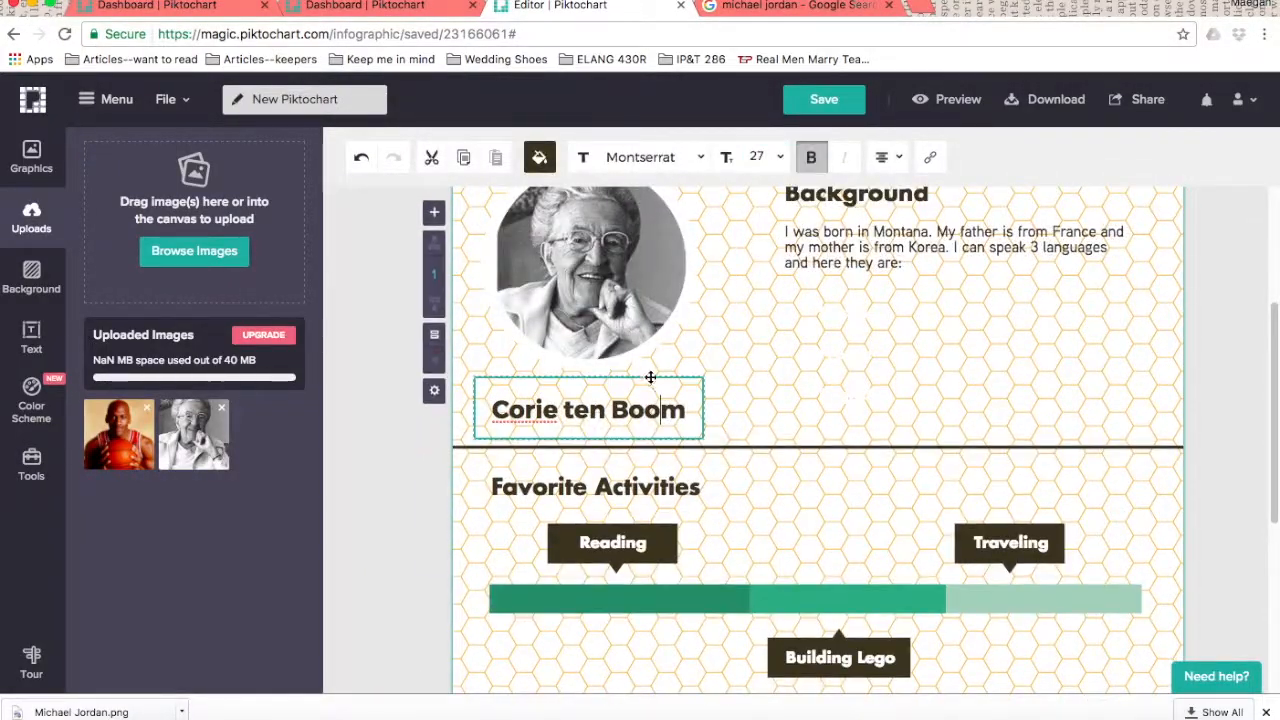
{"action": "scroll", "coordinate": [650, 377], "scroll_direction": "up", "scroll_amount": 2}
{"action": "left_click", "coordinate": [497, 397]}
{"action": "scroll", "coordinate": [903, 534], "scroll_direction": "down", "scroll_amount": 4}
{"action": "scroll", "coordinate": [758, 564], "scroll_direction": "up", "scroll_amount": 5}
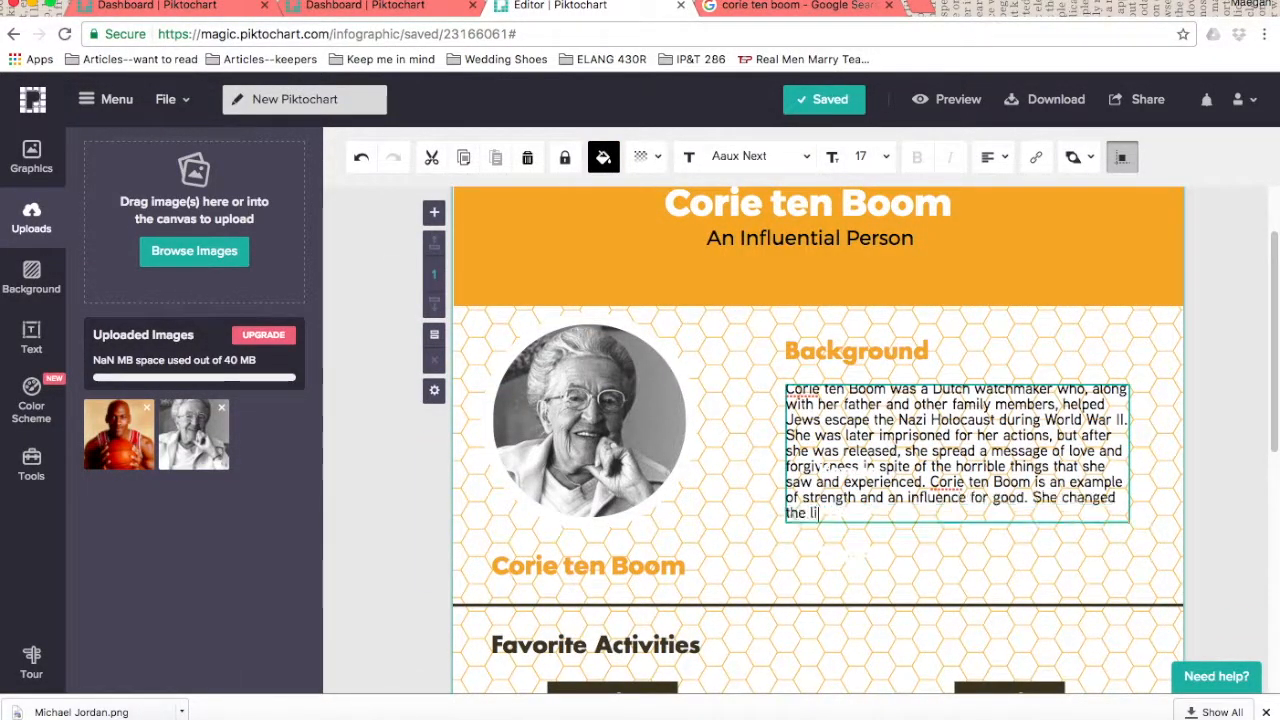
Finish the Corie ten Boom biography paragraph under the Background heading and widen its text box.
{"action": "left_click", "coordinate": [1135, 530]}
{"action": "left_click", "coordinate": [1118, 478]}
{"action": "left_click_drag", "start_coordinate": [1131, 461], "coordinate": [1166, 463]}
{"action": "left_click_drag", "start_coordinate": [1018, 388], "coordinate": [1104, 395]}
{"action": "left_click_drag", "start_coordinate": [957, 398], "coordinate": [869, 389]}
{"action": "left_click", "coordinate": [883, 580]}
Color the divider line above the "Quotes" section and its heading orange (#F5A623).
{"action": "scroll", "coordinate": [883, 580], "scroll_direction": "up", "scroll_amount": 2}
{"action": "scroll", "coordinate": [883, 580], "scroll_direction": "down", "scroll_amount": 5}
{"action": "left_click", "coordinate": [726, 377]}
{"action": "left_click", "coordinate": [726, 329]}
{"action": "left_click", "coordinate": [603, 157]}
{"action": "left_click", "coordinate": [603, 398]}
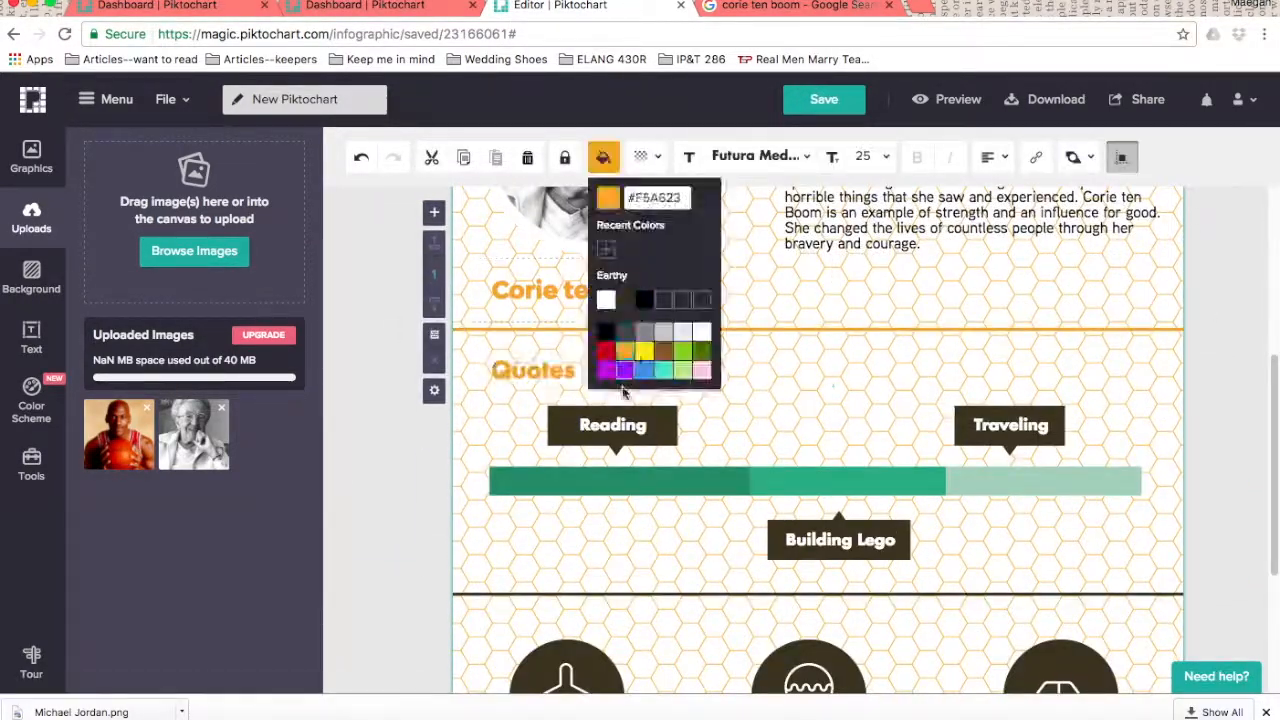
Enlarge the "Quotes" heading and shift it right, with a large orange opening quotation mark in front of it.
{"action": "scroll", "coordinate": [729, 331], "scroll_direction": "down", "scroll_amount": 2}
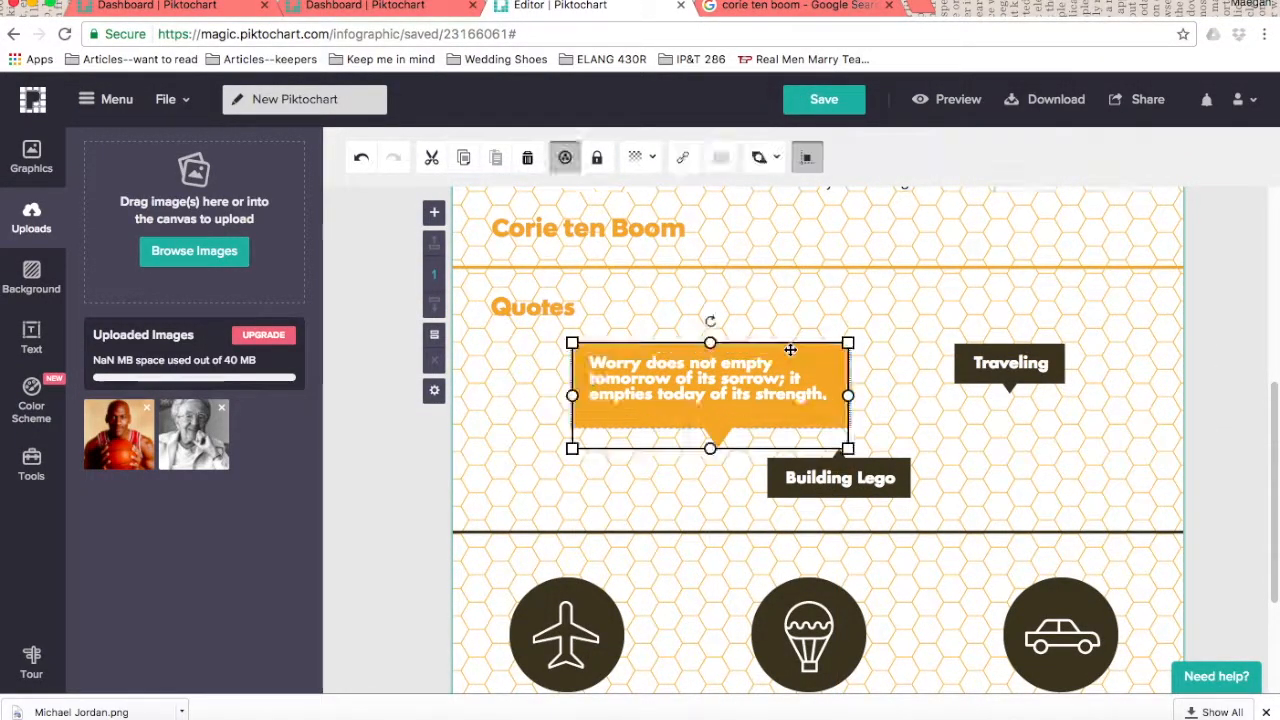
{"action": "left_click_drag", "start_coordinate": [595, 299], "coordinate": [643, 297]}
{"action": "mouse_move", "coordinate": [668, 347]}
{"action": "left_mouse_down"}
{"action": "mouse_move", "coordinate": [708, 346]}
{"action": "mouse_move", "coordinate": [674, 360]}
{"action": "left_mouse_up"}
{"action": "left_click", "coordinate": [31, 337]}
{"action": "scroll", "coordinate": [574, 343], "scroll_direction": "up", "scroll_amount": 1}
{"action": "left_click", "coordinate": [574, 343]}
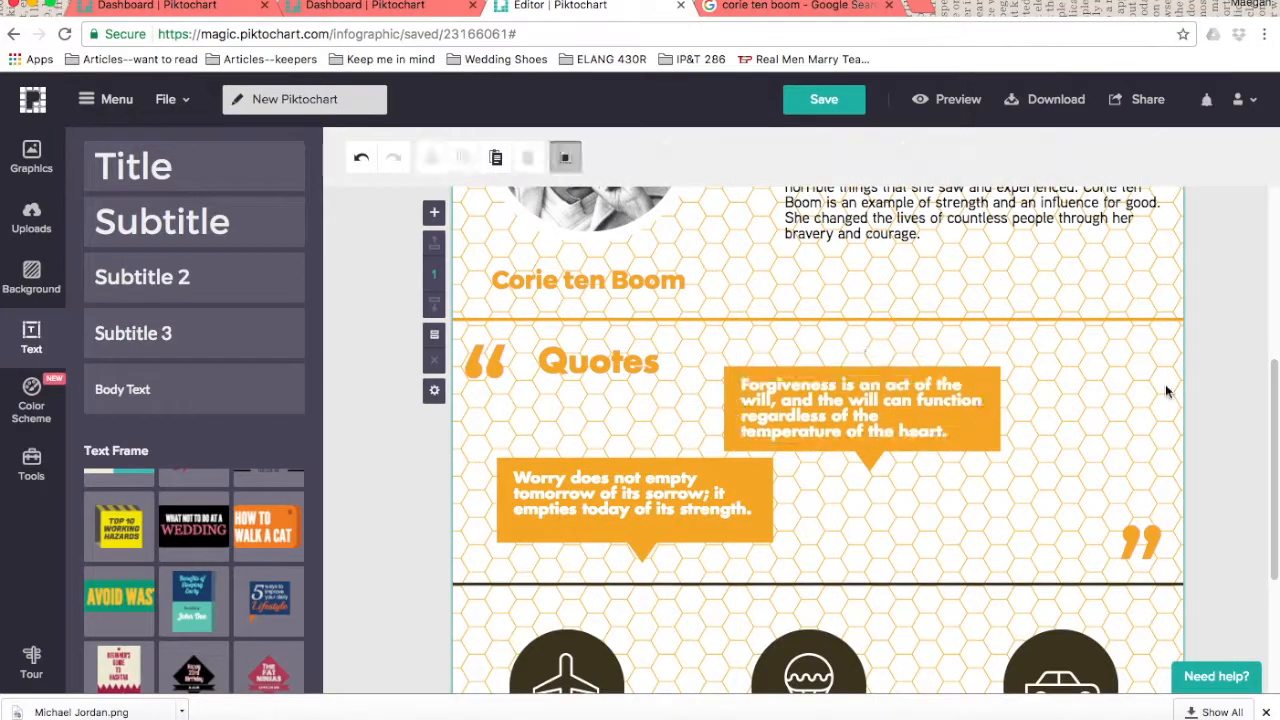
Duplicate the "Forgiveness is an act of the will" callout and place the copy near the closing quotation mark.
{"action": "left_click_drag", "start_coordinate": [868, 425], "coordinate": [845, 430]}
{"action": "left_click", "coordinate": [1040, 367]}
{"action": "left_click_drag", "start_coordinate": [994, 471], "coordinate": [825, 413]}
{"action": "key", "text": "super+c"}
{"action": "key", "text": "super+v"}
{"action": "left_click_drag", "start_coordinate": [989, 461], "coordinate": [1142, 534]}
Arrange the three quote callouts with one centered above the other two, and lower the "Quotes" heading slightly.
{"action": "left_click_drag", "start_coordinate": [1000, 350], "coordinate": [817, 400]}
{"action": "left_click_drag", "start_coordinate": [957, 443], "coordinate": [898, 443]}
{"action": "left_click_drag", "start_coordinate": [936, 445], "coordinate": [917, 495]}
{"action": "left_click", "coordinate": [1010, 435]}
{"action": "left_click_drag", "start_coordinate": [1105, 450], "coordinate": [1040, 495]}
{"action": "left_click_drag", "start_coordinate": [1015, 505], "coordinate": [1032, 505]}
{"action": "left_click_drag", "start_coordinate": [810, 478], "coordinate": [773, 452]}
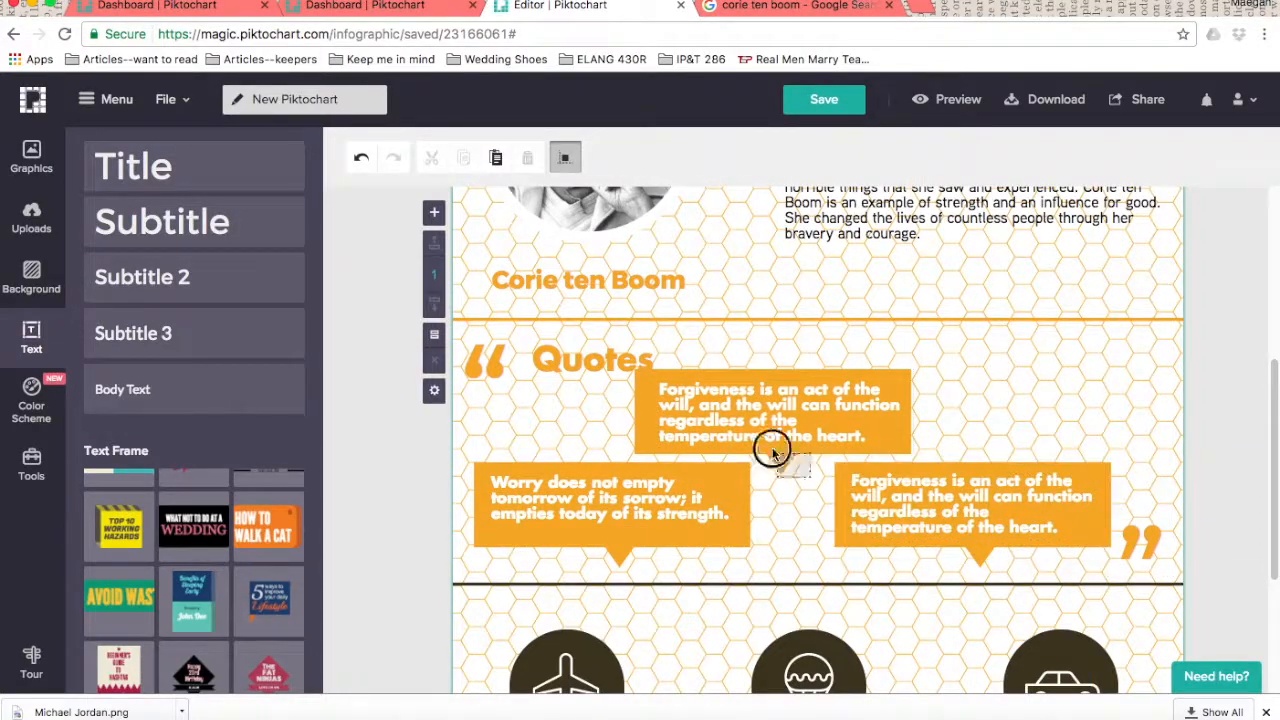
{"action": "left_click_drag", "start_coordinate": [698, 503], "coordinate": [655, 440]}
{"action": "left_click_drag", "start_coordinate": [740, 430], "coordinate": [744, 430]}
{"action": "left_click", "coordinate": [1191, 417]}
{"action": "left_click_drag", "start_coordinate": [620, 359], "coordinate": [598, 397]}
{"action": "left_click", "coordinate": [1090, 391]}
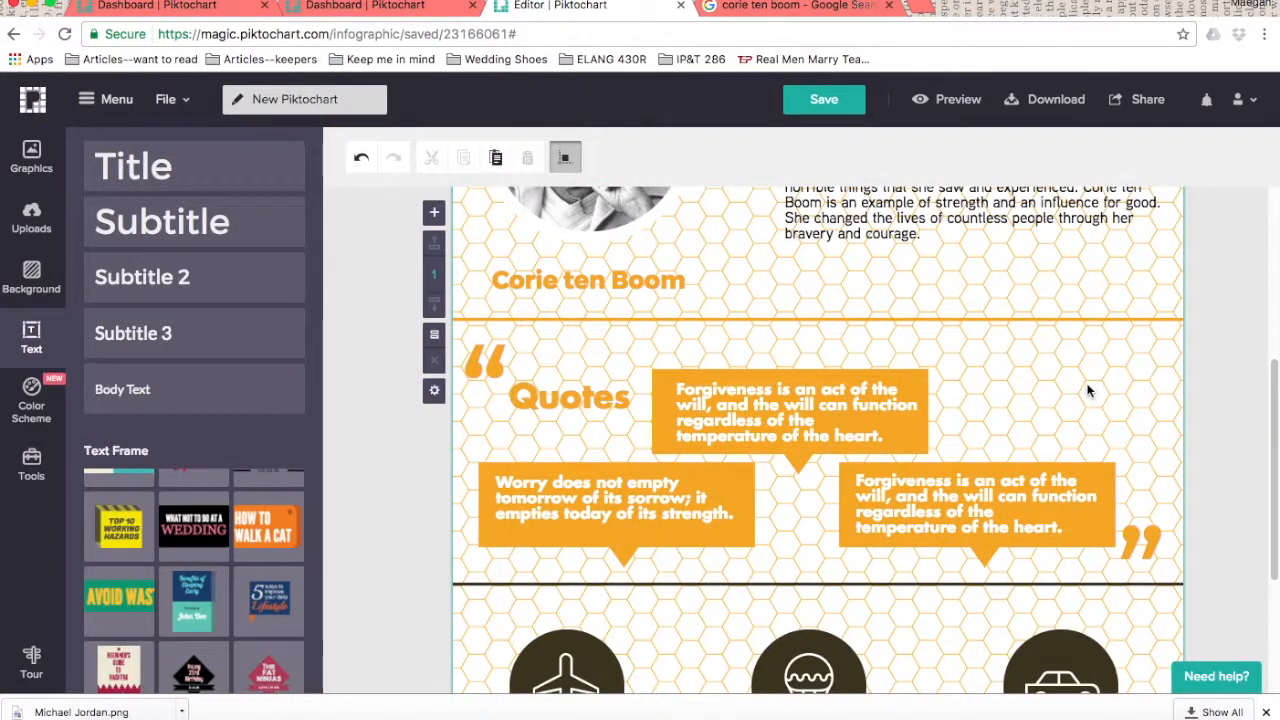
Change the copied callout's text to "Love is larger than the walls that shut it in." and swap its place with the upper "Forgiveness" callout.
{"action": "type", "text": "Love is larger than the walls that"}
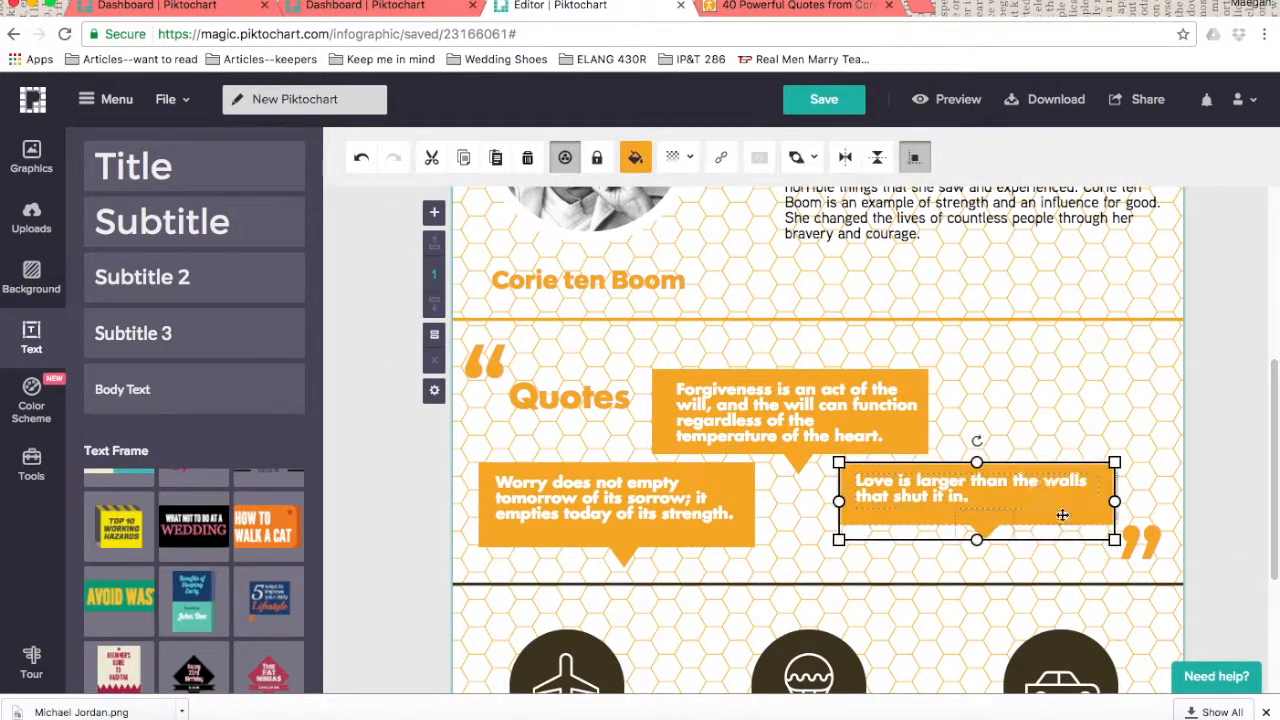
{"action": "left_click_drag", "start_coordinate": [1062, 515], "coordinate": [1110, 381]}
{"action": "left_click_drag", "start_coordinate": [862, 482], "coordinate": [955, 494]}
{"action": "left_click_drag", "start_coordinate": [1098, 421], "coordinate": [727, 401]}
{"action": "left_click_drag", "start_coordinate": [596, 387], "coordinate": [610, 351]}
Recolor the divider line below the quote callouts orange.
{"action": "scroll", "coordinate": [1161, 441], "scroll_direction": "up", "scroll_amount": 2}
{"action": "scroll", "coordinate": [1161, 441], "scroll_direction": "down", "scroll_amount": 4}
{"action": "left_click", "coordinate": [1000, 409]}
{"action": "left_click", "coordinate": [605, 156]}
{"action": "left_click", "coordinate": [627, 350]}
{"action": "left_click", "coordinate": [689, 563]}
{"action": "scroll", "coordinate": [689, 563], "scroll_direction": "down", "scroll_amount": 1}
{"action": "scroll", "coordinate": [1006, 311], "scroll_direction": "up", "scroll_amount": 3}
{"action": "scroll", "coordinate": [1077, 499], "scroll_direction": "up", "scroll_amount": 3}
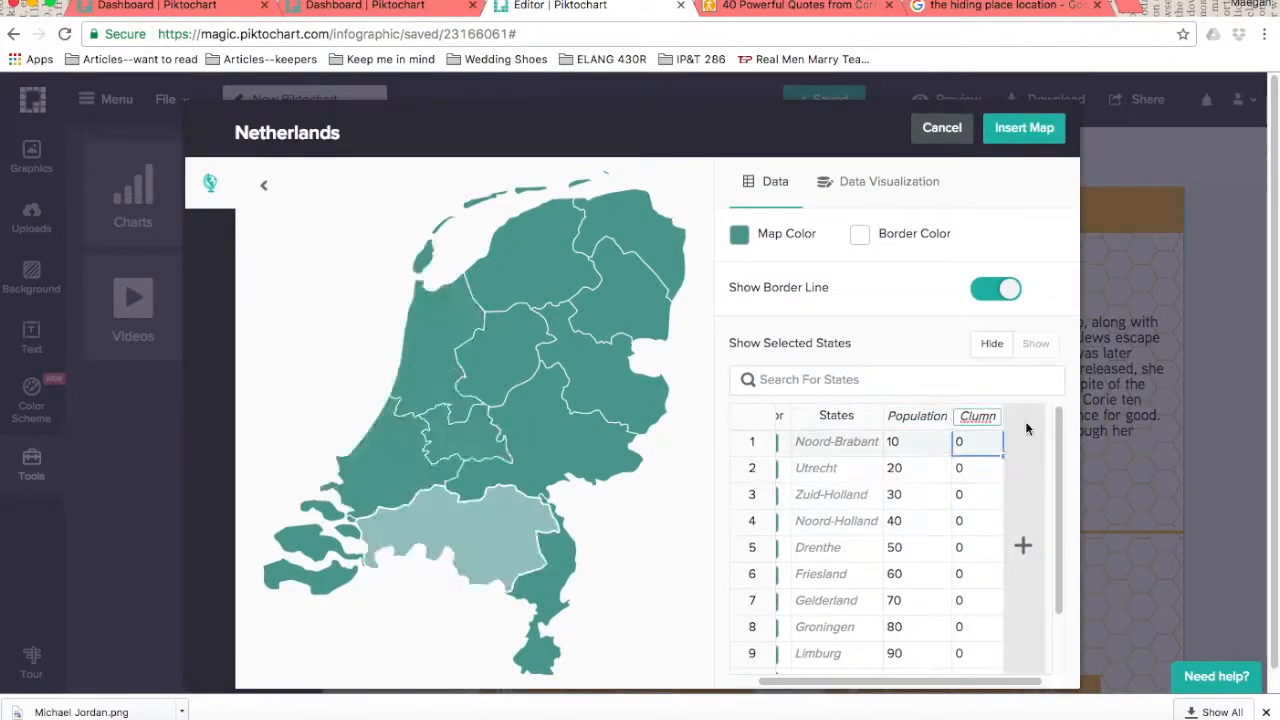
Turn off the border lines on the Netherlands map and set the map color to orange.
{"action": "left_click", "coordinate": [996, 288]}
{"action": "left_click", "coordinate": [836, 521]}
{"action": "left_click", "coordinate": [740, 234]}
{"action": "left_click", "coordinate": [766, 427]}
Try the Area-Value Map option in the data visualization settings and insert the Netherlands map.
{"action": "left_click", "coordinate": [888, 182]}
{"action": "left_click", "coordinate": [1005, 238]}
{"action": "left_click", "coordinate": [980, 297]}
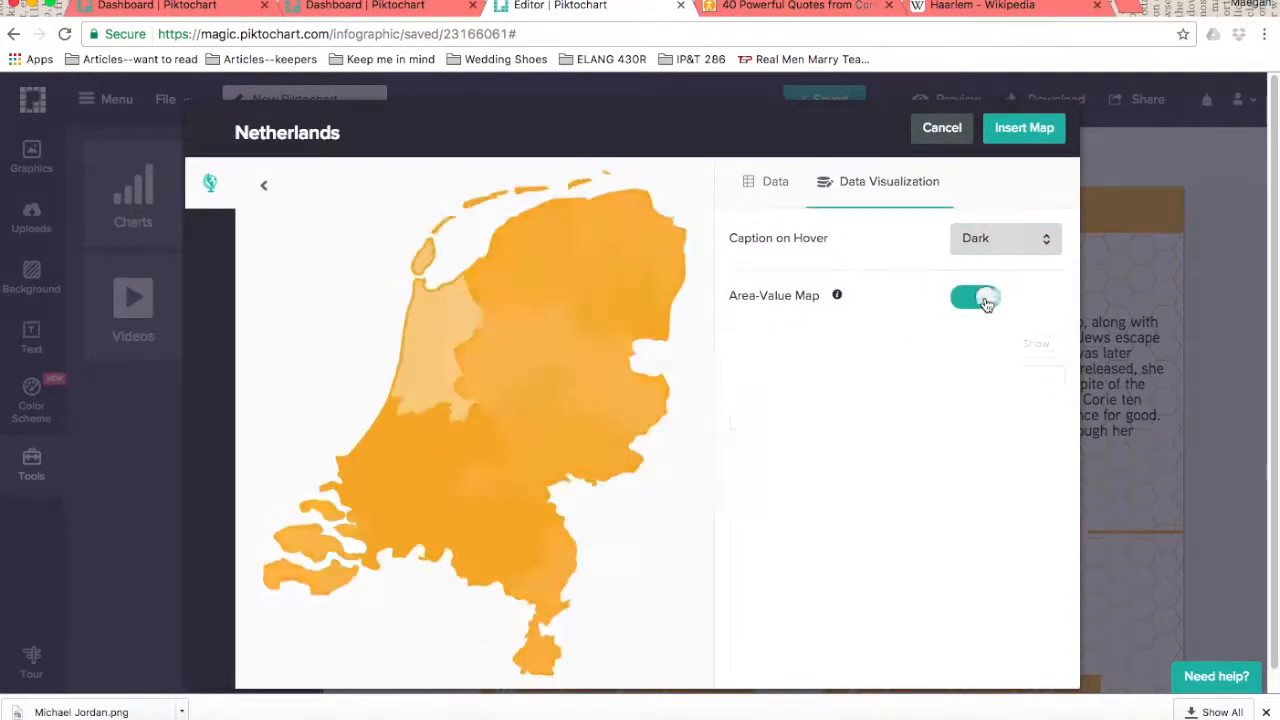
{"action": "left_click", "coordinate": [980, 297]}
{"action": "left_click", "coordinate": [1024, 128]}
Edit the inserted Netherlands map so that Noord-Holland is highlighted in a lighter orange, and apply the change.
{"action": "double_click", "coordinate": [939, 578]}
{"action": "left_click", "coordinate": [799, 522]}
{"action": "left_click", "coordinate": [984, 308]}
{"action": "left_click", "coordinate": [1018, 137]}
Shrink the portrait and its name caption and move them up onto the orange banner beside the title.
{"action": "left_click", "coordinate": [600, 350]}
{"action": "left_click_drag", "start_coordinate": [706, 240], "coordinate": [640, 317]}
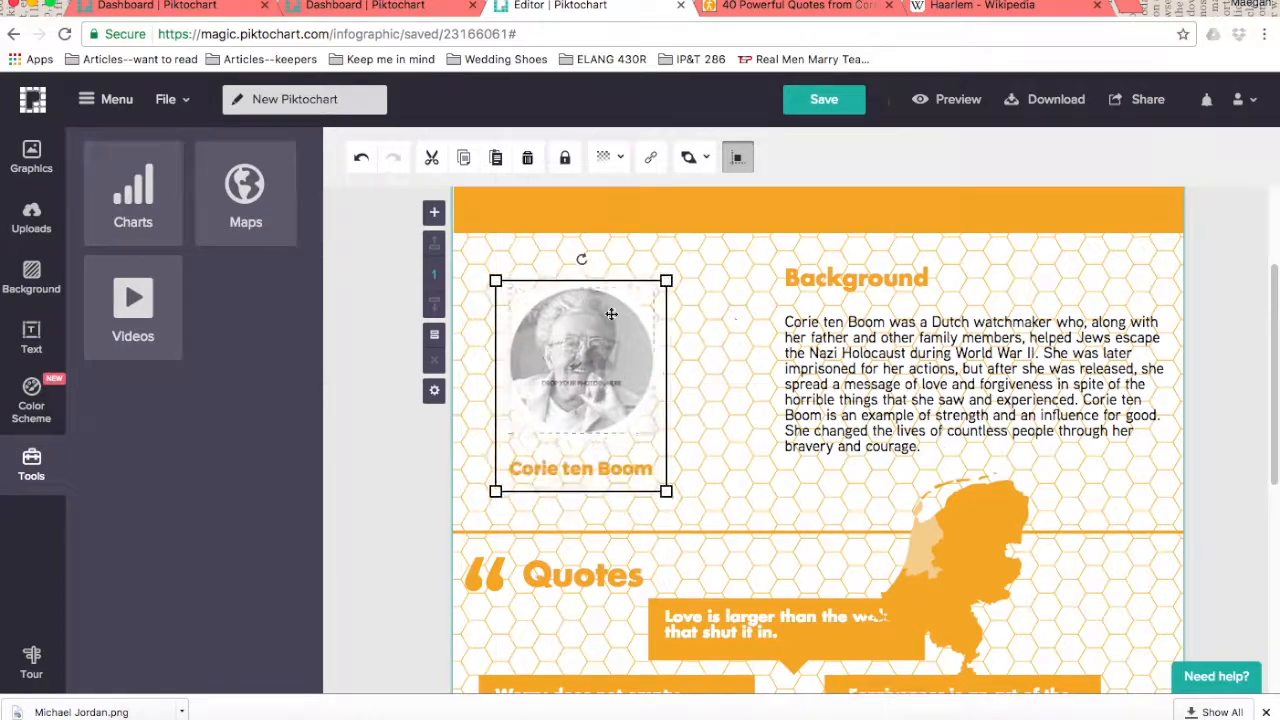
{"action": "scroll", "coordinate": [609, 314], "scroll_direction": "up", "scroll_amount": 3}
{"action": "left_click_drag", "start_coordinate": [609, 483], "coordinate": [592, 263]}
Send the orange banner rectangle to the back and delete the template's exposed "ABOUT ME" and "The Little Things" texts and mountain graphic.
{"action": "left_click", "coordinate": [1014, 337]}
{"action": "left_click", "coordinate": [771, 157]}
{"action": "left_click", "coordinate": [750, 191]}
{"action": "left_click", "coordinate": [945, 318]}
{"action": "key", "text": "Delete"}
{"action": "left_click", "coordinate": [840, 268]}
{"action": "key", "text": "Delete"}
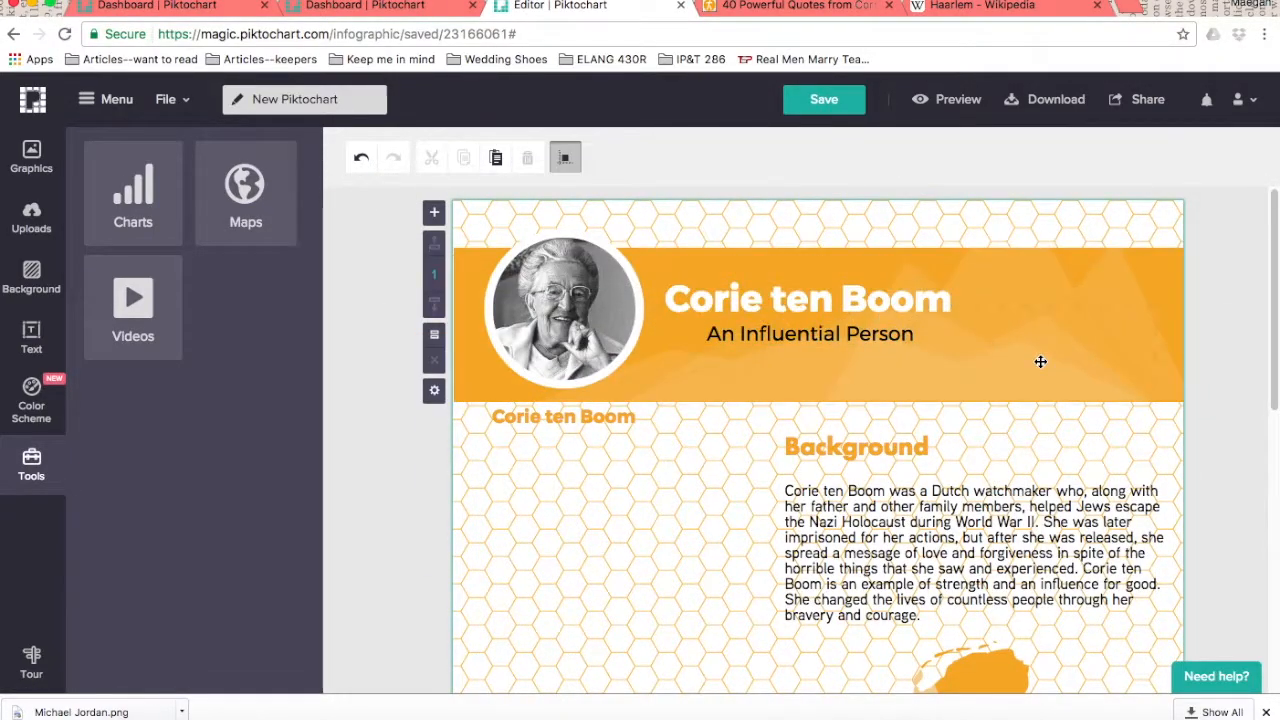
{"action": "left_click", "coordinate": [1040, 361]}
{"action": "key", "text": "Delete"}
Remove the name caption under the portrait and lower the portrait to overlap the banner's bottom edge.
{"action": "left_click", "coordinate": [563, 416]}
{"action": "left_click_drag", "start_coordinate": [563, 318], "coordinate": [563, 336]}
{"action": "left_click", "coordinate": [918, 294]}
Move the Background heading and paragraph to the section's left side and place the Netherlands map to their right.
{"action": "scroll", "coordinate": [866, 343], "scroll_direction": "down", "scroll_amount": 3}
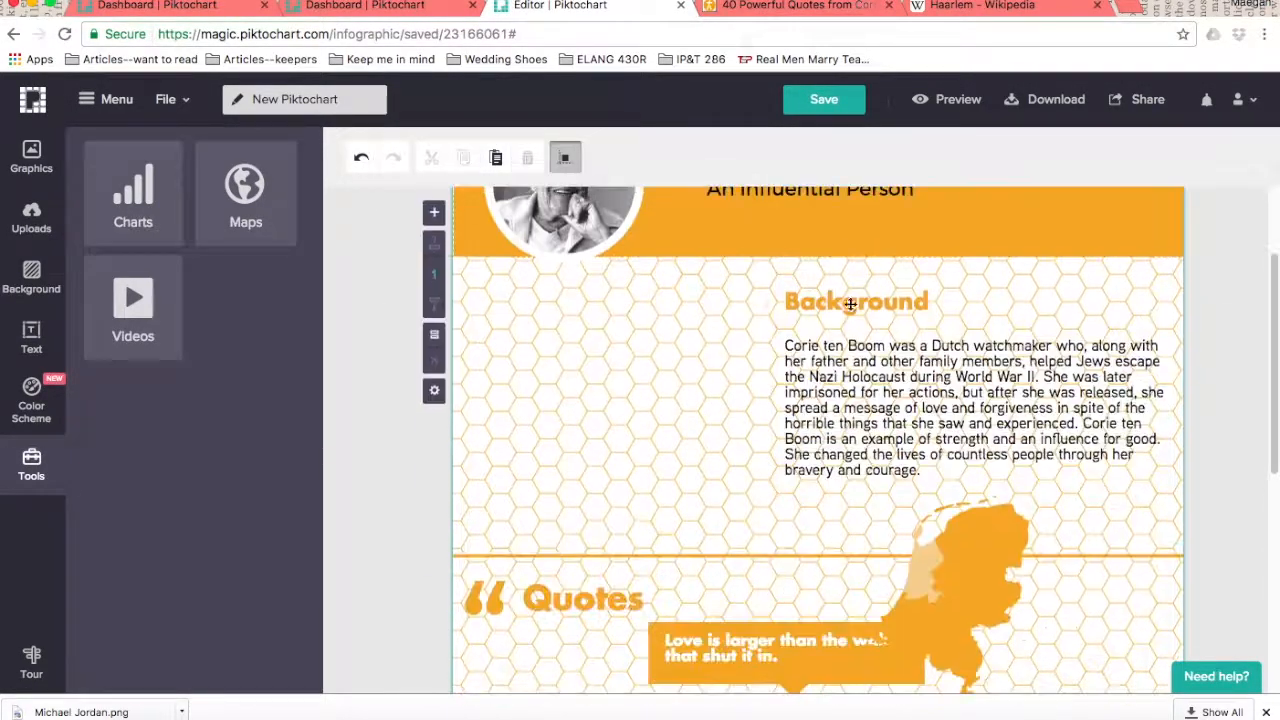
{"action": "left_click_drag", "start_coordinate": [866, 345], "coordinate": [565, 345]}
{"action": "left_click_drag", "start_coordinate": [945, 596], "coordinate": [1030, 402]}
{"action": "left_click_drag", "start_coordinate": [910, 516], "coordinate": [933, 487]}
{"action": "left_click", "coordinate": [1150, 412]}
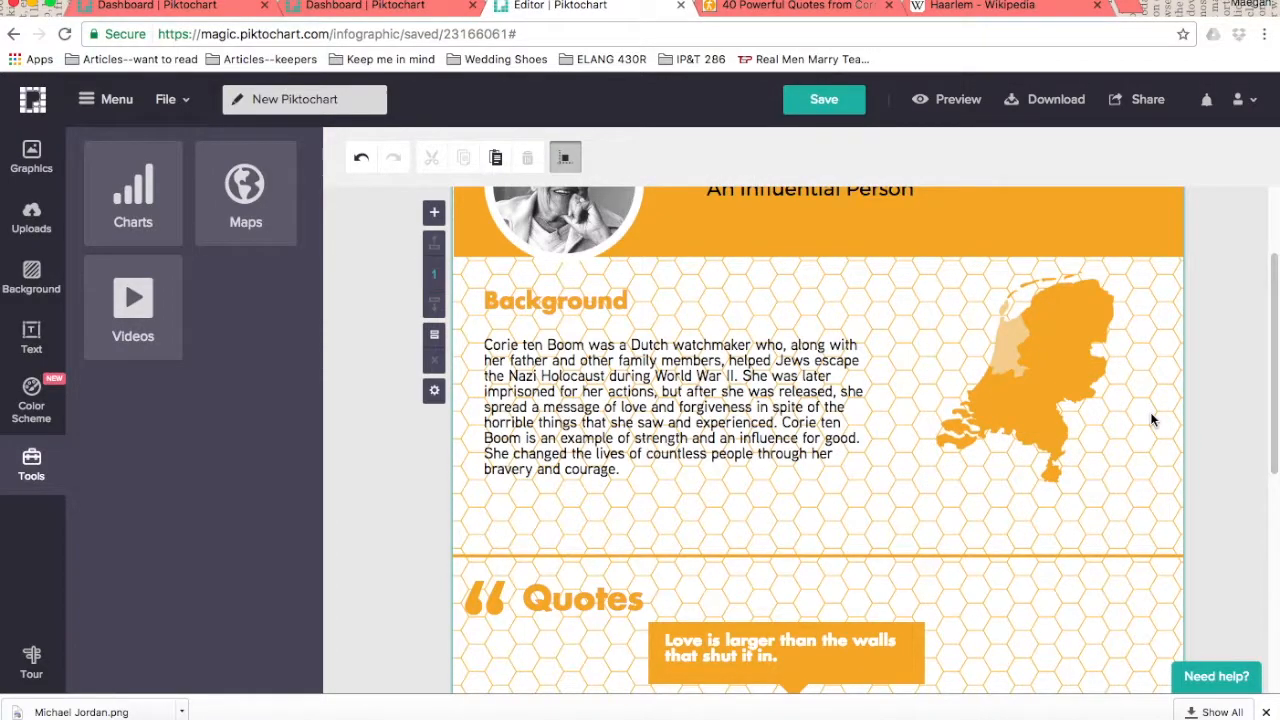
Add a body text caption below the map saying it shows the Netherlands where Corie ten Boom lived, with "The Hiding Place" located in Haarlem.
{"action": "left_click", "coordinate": [31, 337]}
{"action": "left_click", "coordinate": [123, 389]}
{"action": "left_click_drag", "start_coordinate": [818, 440], "coordinate": [991, 495]}
{"action": "double_click", "coordinate": [991, 495]}
{"action": "type", "text": "This is a map of the Netherlands where Corie ten Boo"}
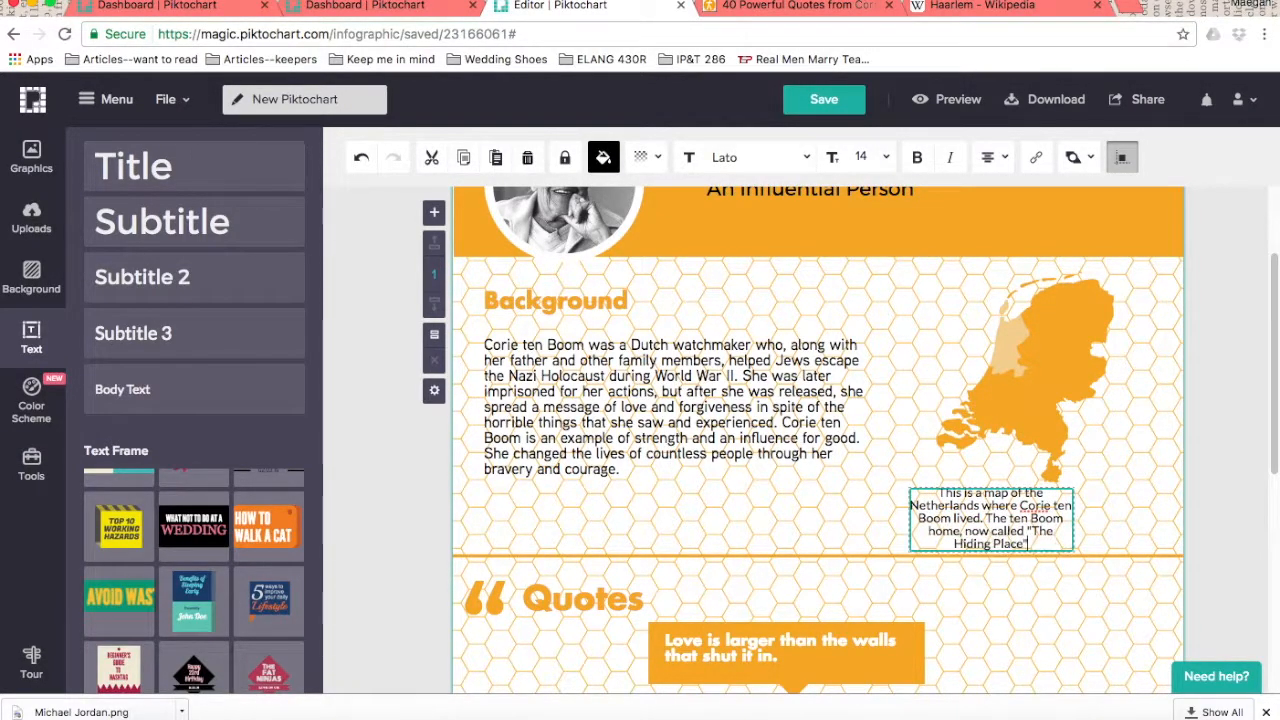
{"action": "type", "text": "m lived."}
Left-align the map caption and widen its text box.
{"action": "left_click", "coordinate": [993, 157]}
{"action": "left_click", "coordinate": [942, 190]}
{"action": "left_click_drag", "start_coordinate": [1073, 532], "coordinate": [1131, 491]}
{"action": "left_click", "coordinate": [1133, 440]}
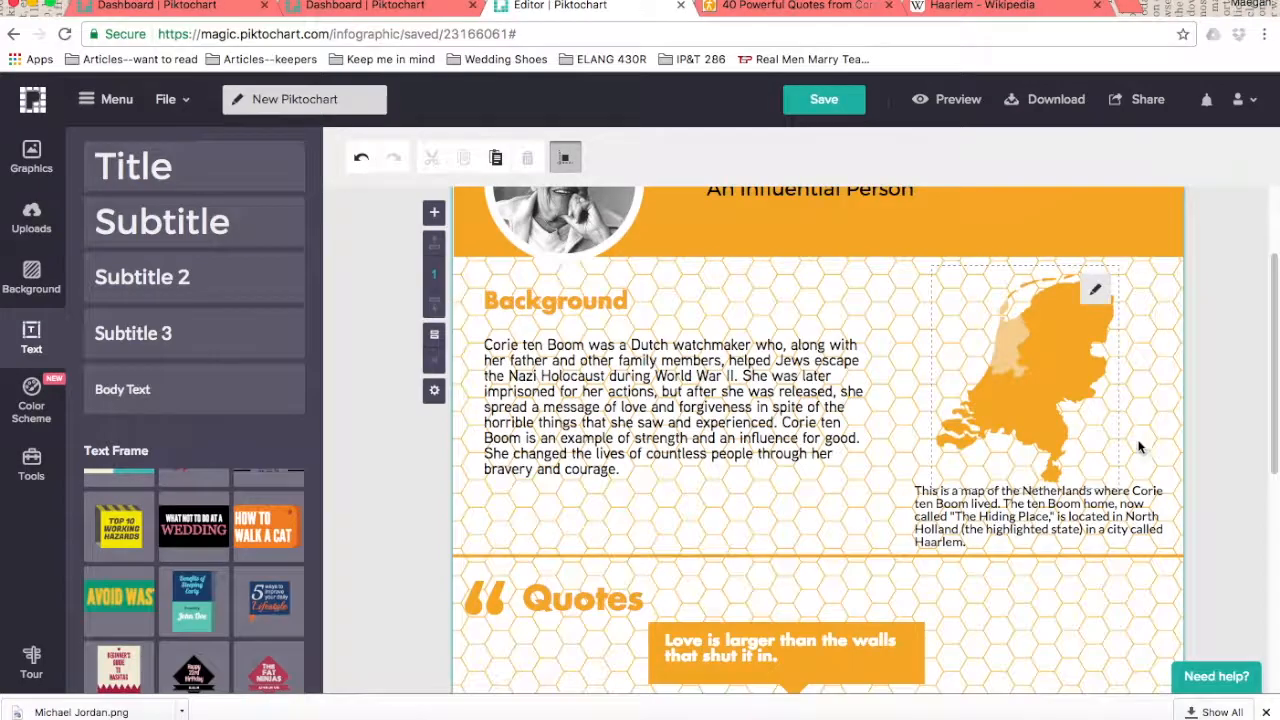
Delete the template's icon section below the quotes.
{"action": "scroll", "coordinate": [1134, 402], "scroll_direction": "down", "scroll_amount": 1}
{"action": "scroll", "coordinate": [1130, 425], "scroll_direction": "up", "scroll_amount": 1}
{"action": "scroll", "coordinate": [1135, 440], "scroll_direction": "up", "scroll_amount": 1}
{"action": "scroll", "coordinate": [1141, 323], "scroll_direction": "down", "scroll_amount": 1}
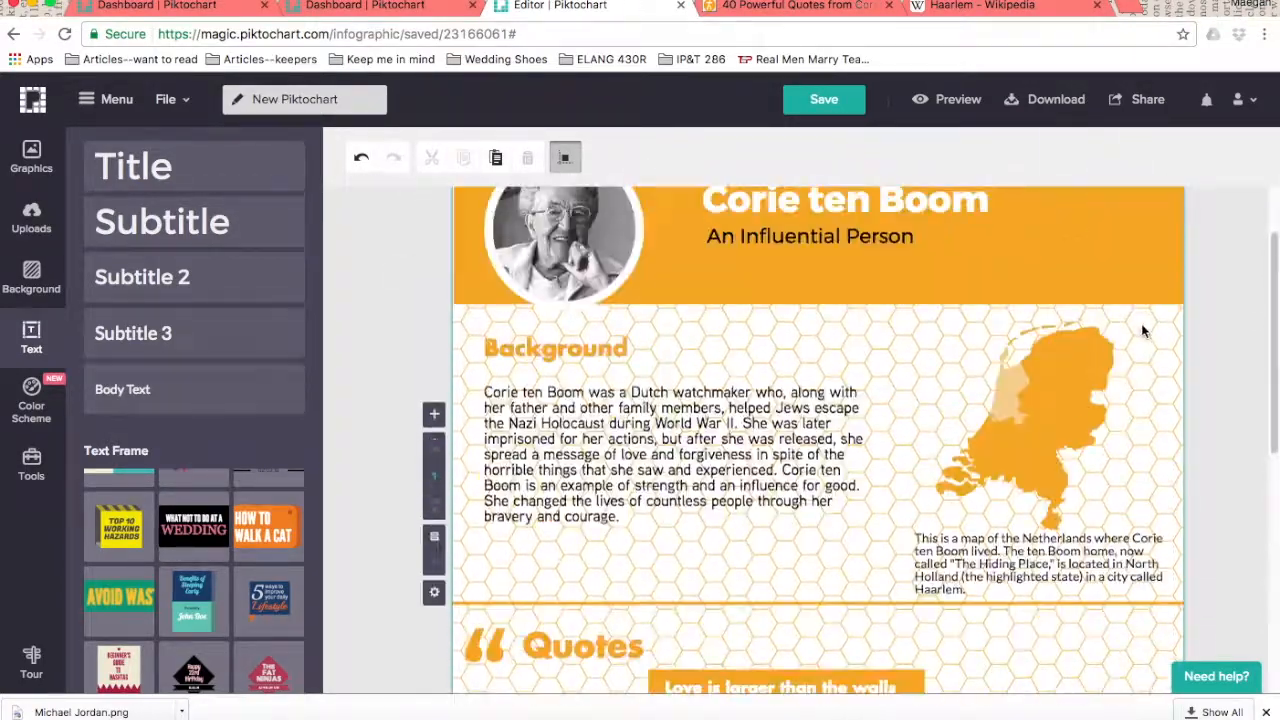
{"action": "scroll", "coordinate": [1138, 350], "scroll_direction": "down", "scroll_amount": 5}
{"action": "scroll", "coordinate": [1160, 330], "scroll_direction": "up", "scroll_amount": 2}
{"action": "scroll", "coordinate": [1165, 350], "scroll_direction": "down", "scroll_amount": 2}
{"action": "left_click_drag", "start_coordinate": [1186, 604], "coordinate": [479, 411]}
{"action": "key", "text": "Delete"}
Nudge the "Quotes" heading and opening quotation mark slightly up toward the divider above them.
{"action": "scroll", "coordinate": [903, 446], "scroll_direction": "up", "scroll_amount": 2}
{"action": "scroll", "coordinate": [903, 446], "scroll_direction": "up", "scroll_amount": 1}
{"action": "left_click", "coordinate": [600, 325]}
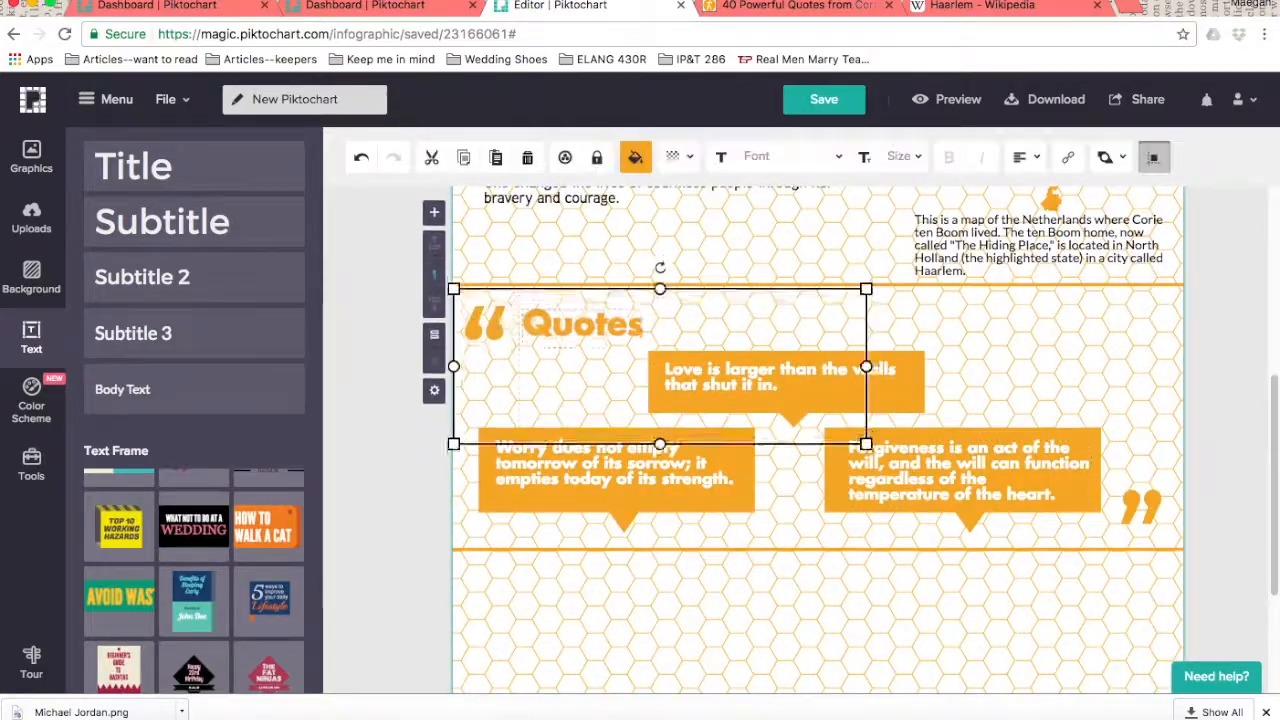
{"action": "left_click", "coordinate": [1060, 377]}
{"action": "scroll", "coordinate": [1060, 377], "scroll_direction": "down", "scroll_amount": 2}
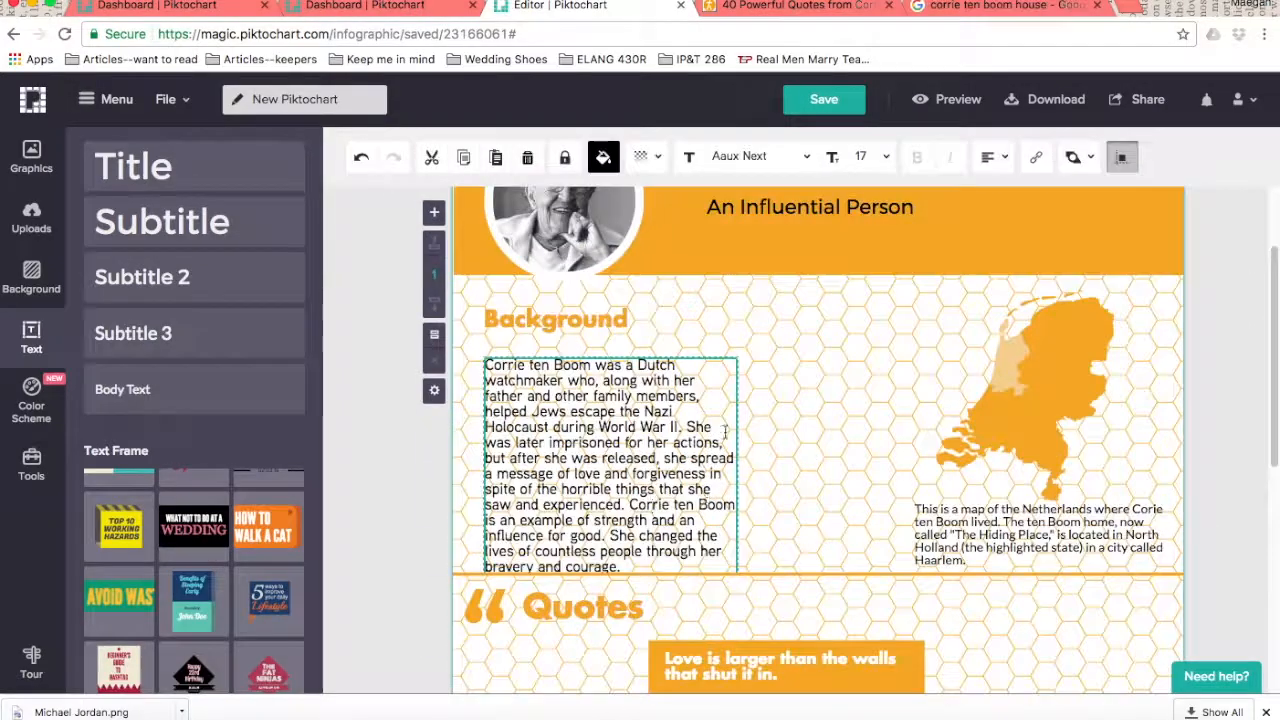
Correct the name's spelling to "Corrie" in the map caption and place the uploaded house photo between the biography and the map.
{"action": "left_click", "coordinate": [1040, 530]}
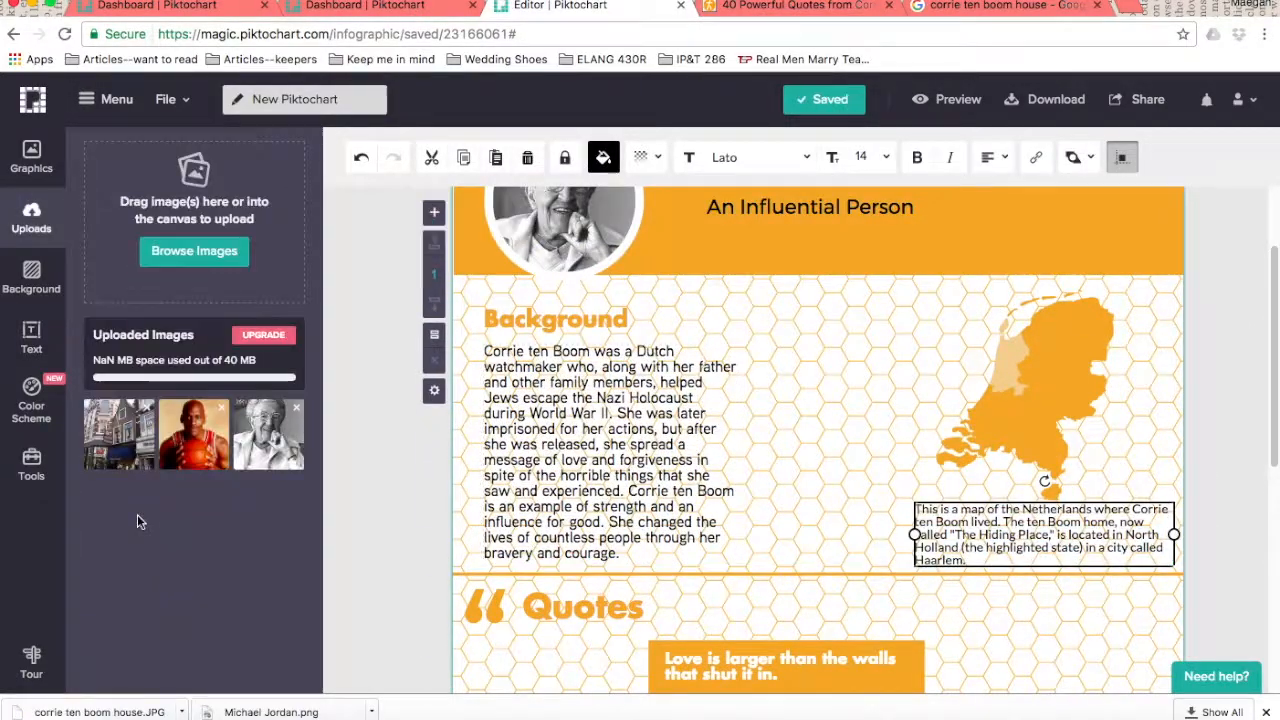
{"action": "left_click_drag", "start_coordinate": [119, 434], "coordinate": [826, 337]}
{"action": "left_click_drag", "start_coordinate": [1057, 534], "coordinate": [886, 534]}
{"action": "mouse_move", "coordinate": [804, 317]}
{"action": "left_mouse_down"}
{"action": "mouse_move", "coordinate": [820, 346]}
{"action": "mouse_move", "coordinate": [814, 307]}
{"action": "left_mouse_up"}
{"action": "scroll", "coordinate": [1160, 414], "scroll_direction": "up", "scroll_amount": 2}
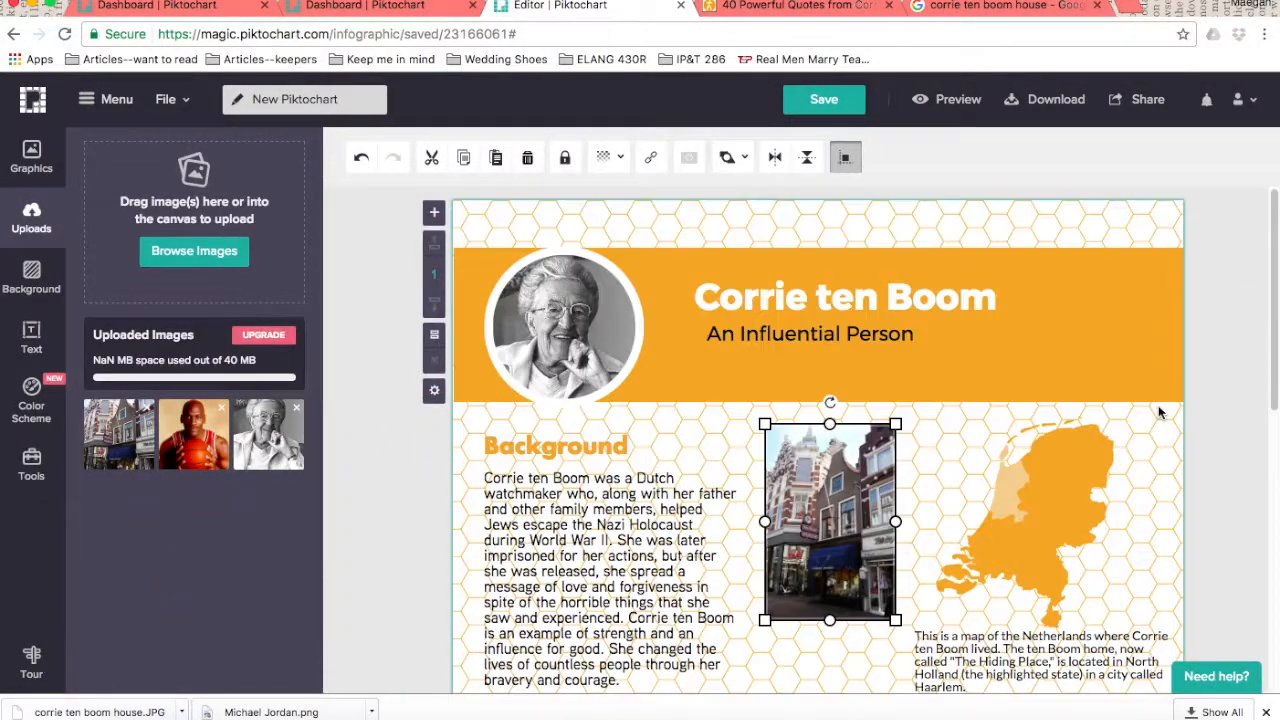
Extend the map caption with "(pictured above)" and a sentence saying the house is now a museum about the ten Boom family, and widen its text box.
{"action": "scroll", "coordinate": [1160, 414], "scroll_direction": "down", "scroll_amount": 3}
{"action": "double_click", "coordinate": [1052, 455]}
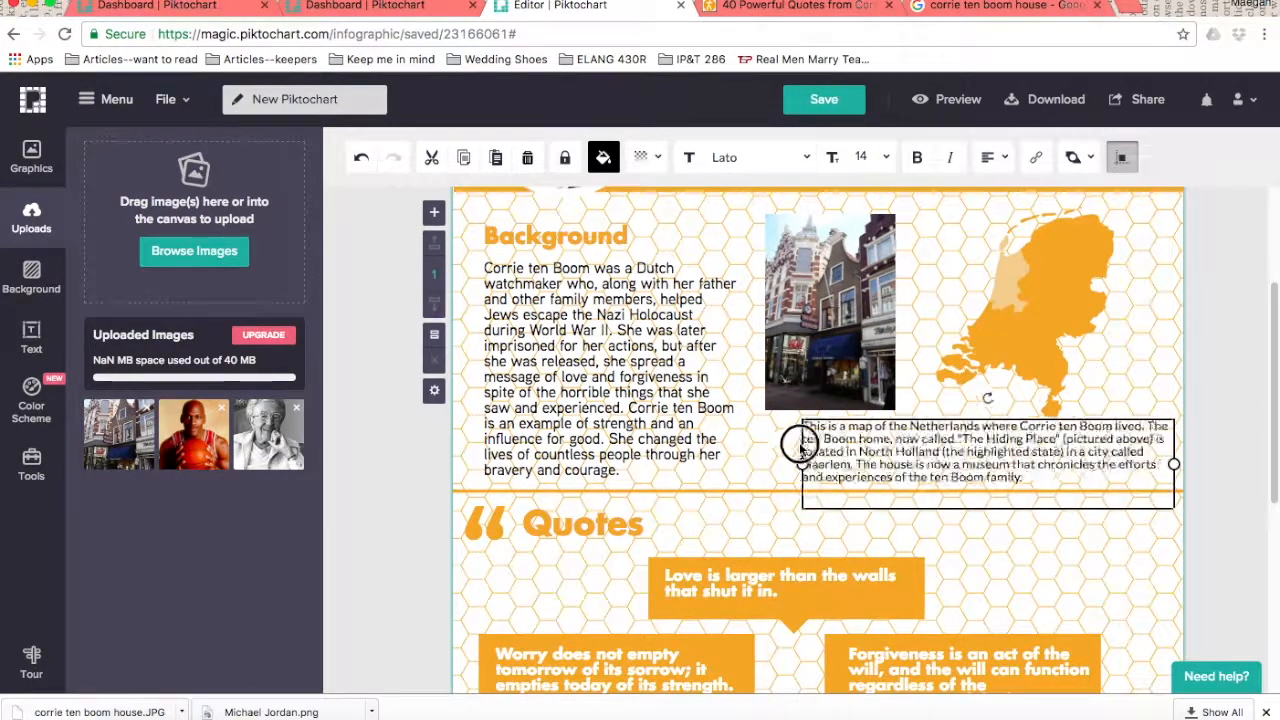
{"action": "left_click", "coordinate": [811, 443]}
{"action": "left_click", "coordinate": [869, 400]}
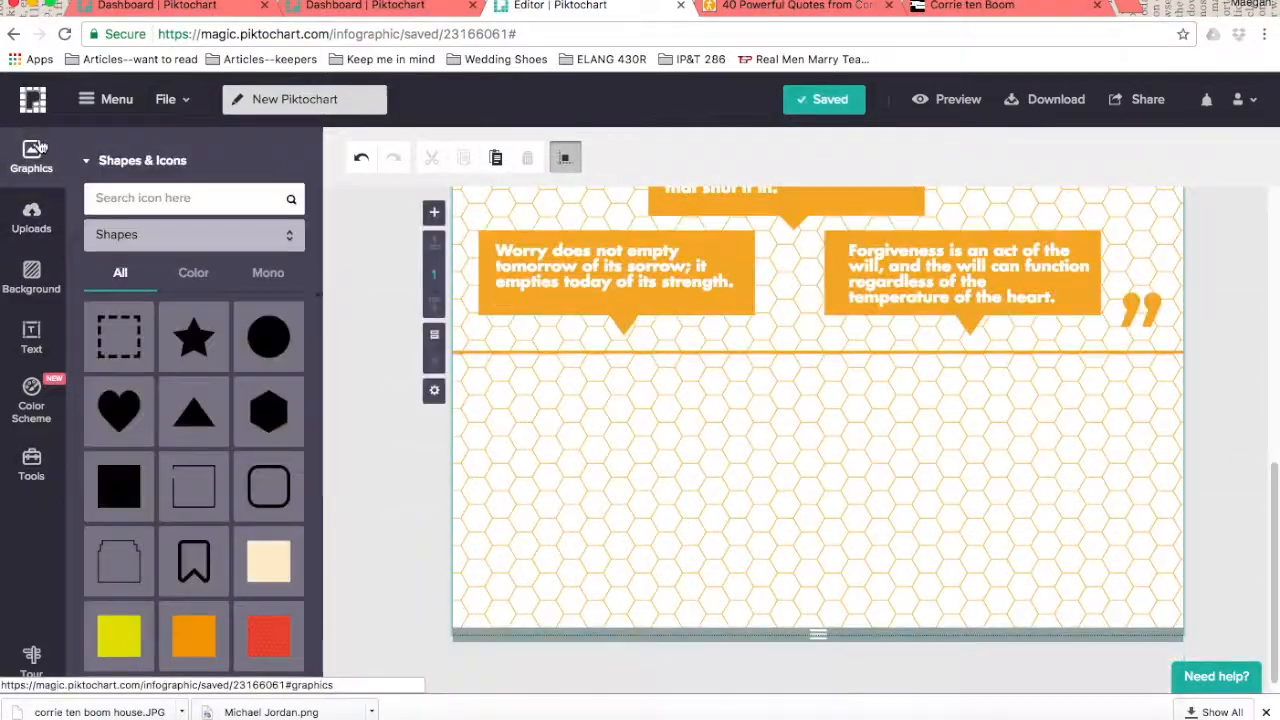
Recolor the "Background" and "Quotes" headings gray, #868686.
{"action": "left_click", "coordinate": [735, 160]}
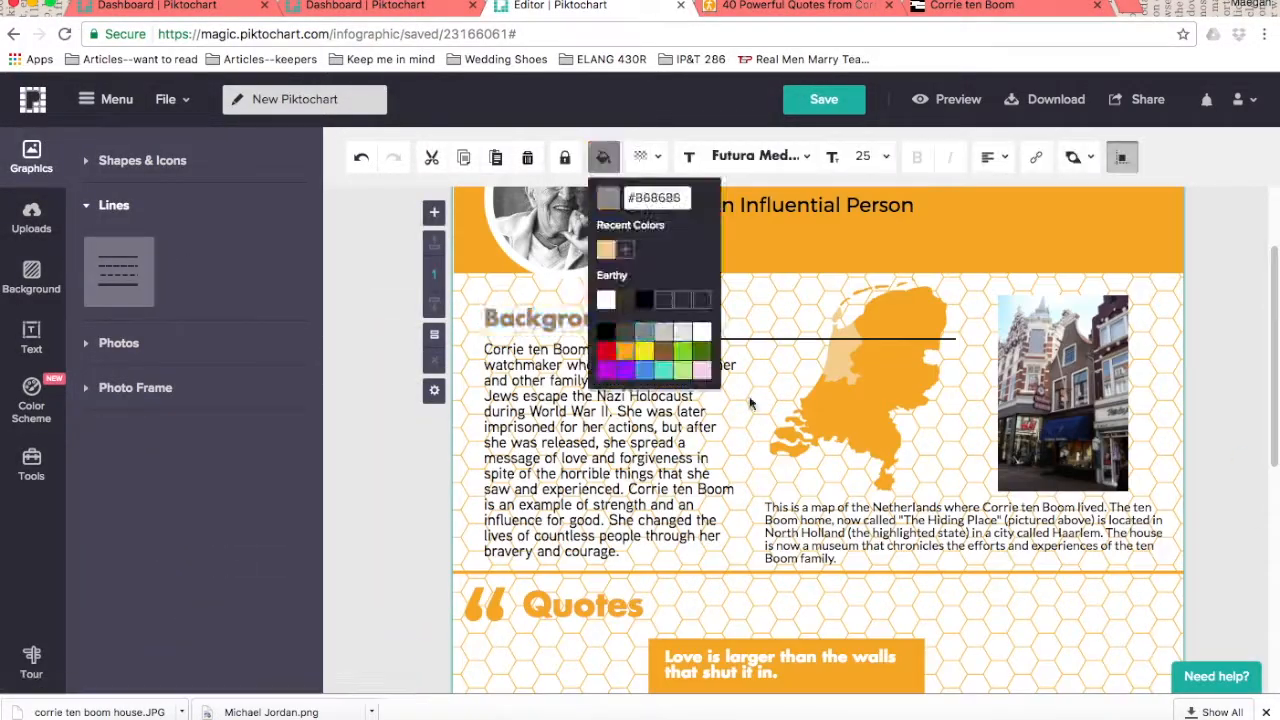
{"action": "scroll", "coordinate": [818, 440], "scroll_direction": "down", "scroll_amount": 3}
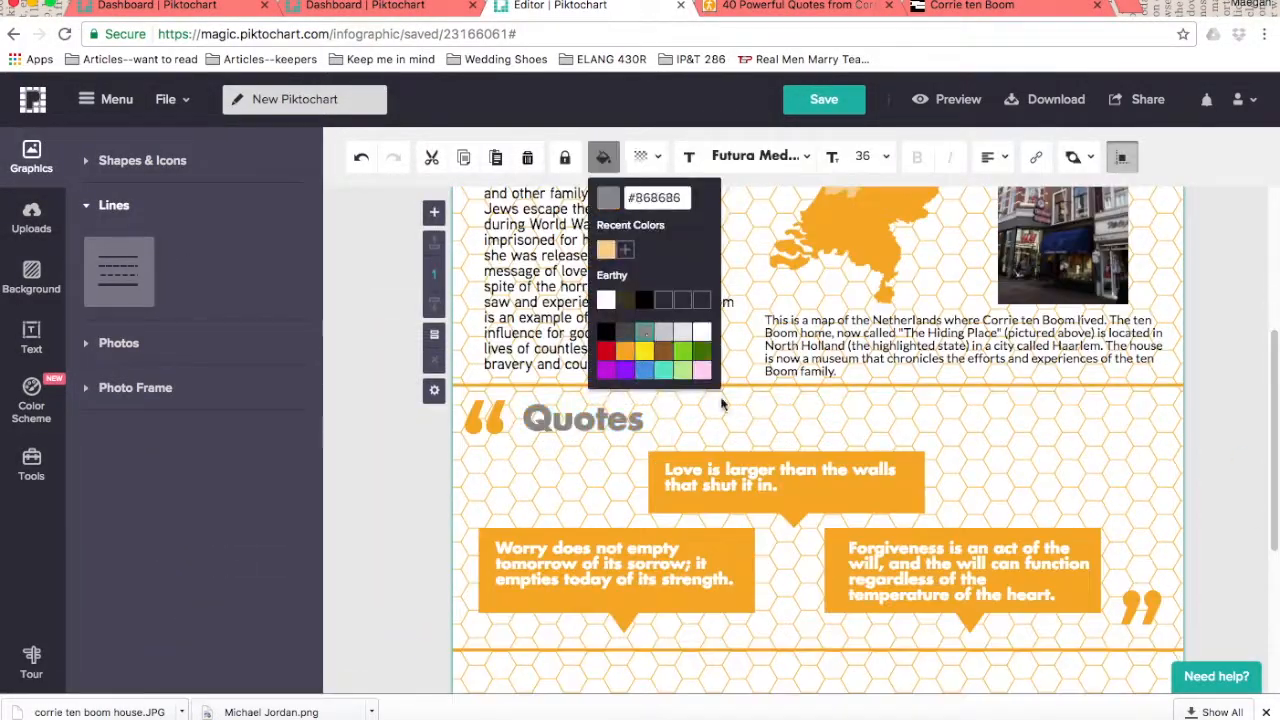
Retitle the copied "Quotes" heading above the dotted arrow as "Timeline" and add an orange #F5A623 rectangle below the arrow.
{"action": "double_click", "coordinate": [575, 380]}
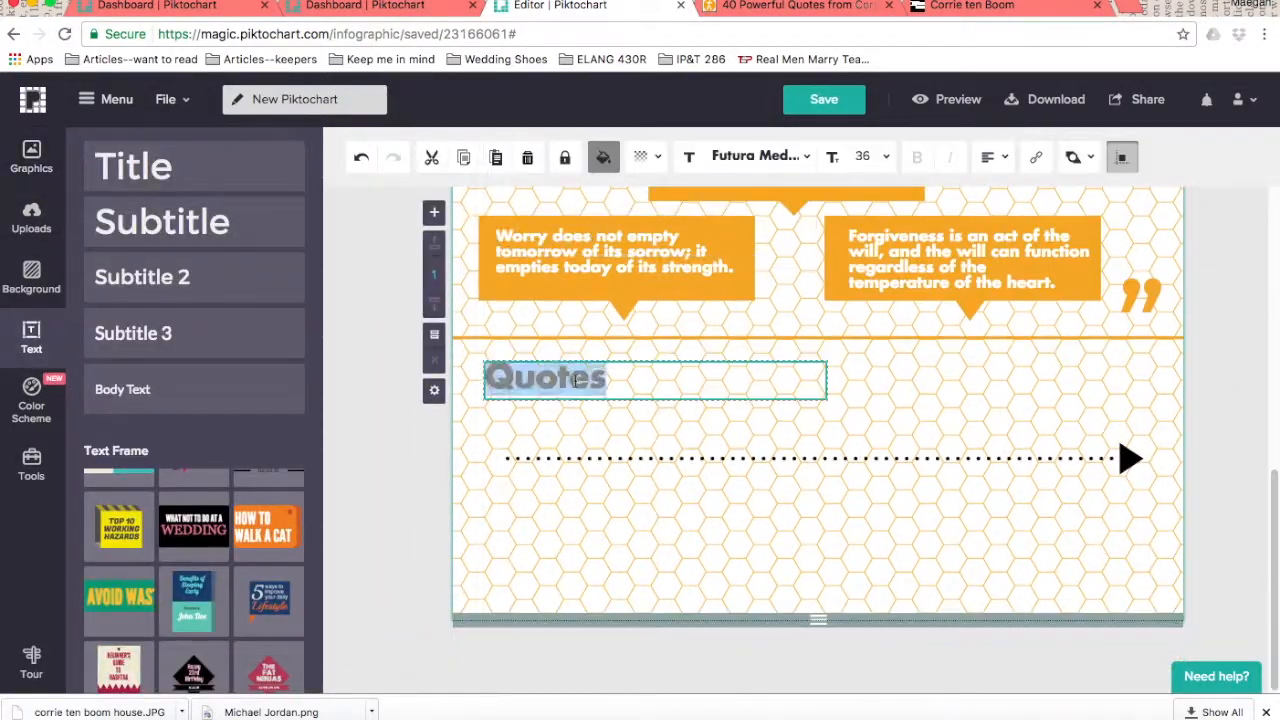
{"action": "left_click_drag", "start_coordinate": [654, 361], "coordinate": [674, 365]}
{"action": "left_click", "coordinate": [600, 514]}
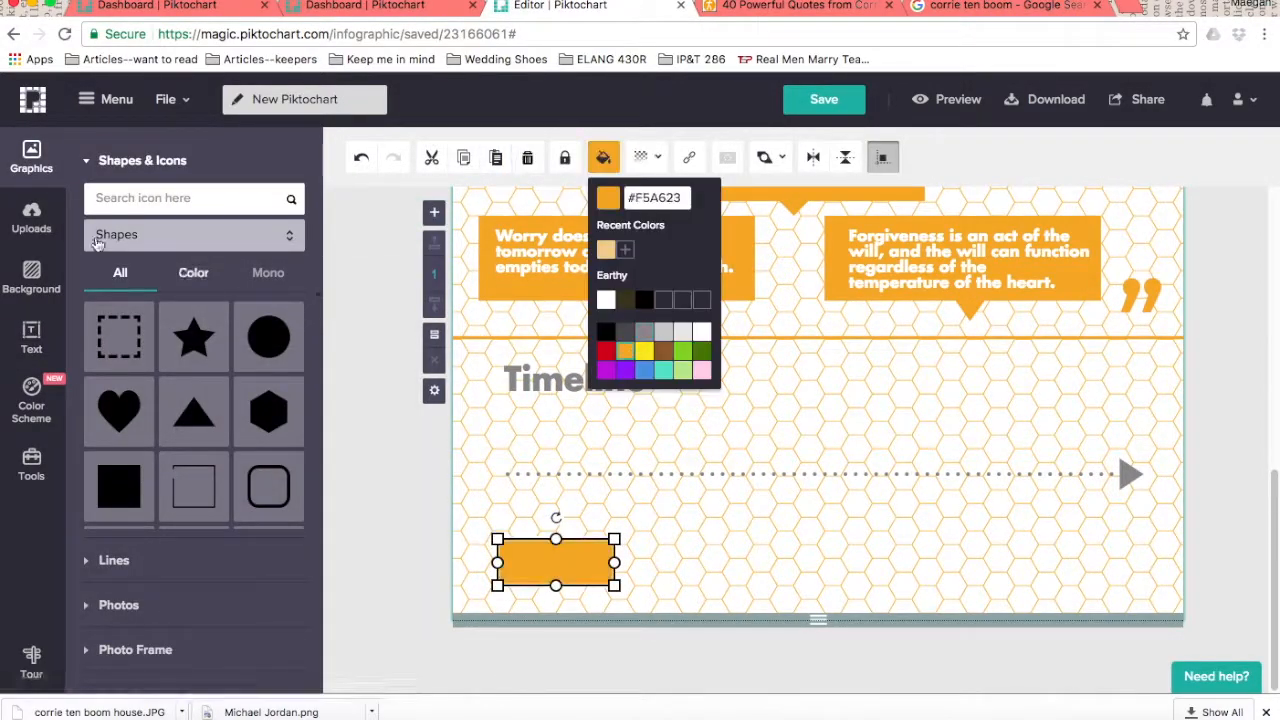